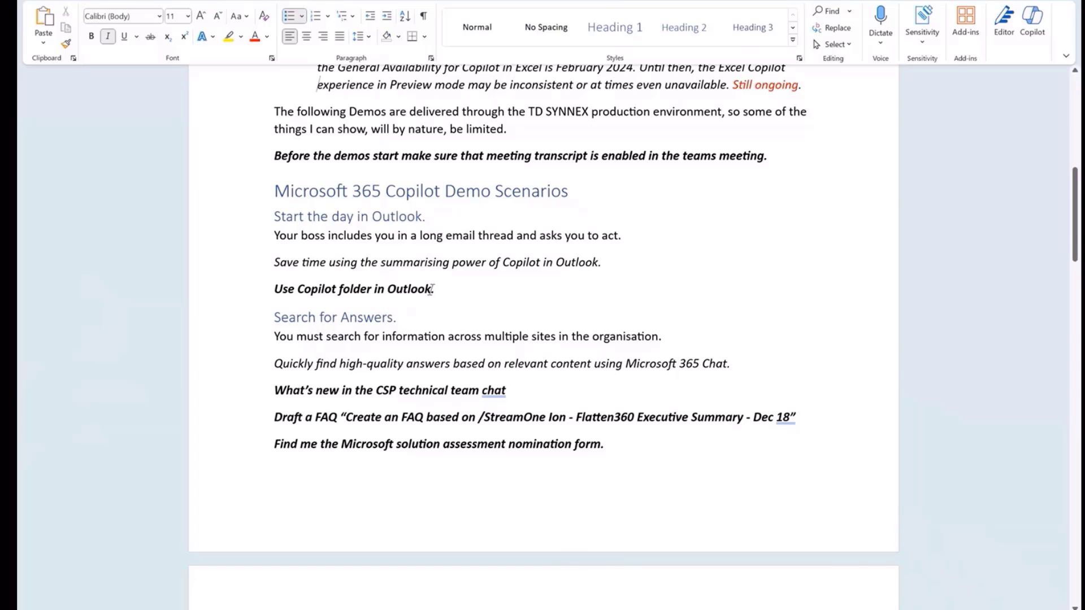
Switch to Outlook, open the Hololens licences conversation in the Copilot demo folder, and generate its Copilot summary
{"action": "mouse_move", "coordinate": [578, 608]}
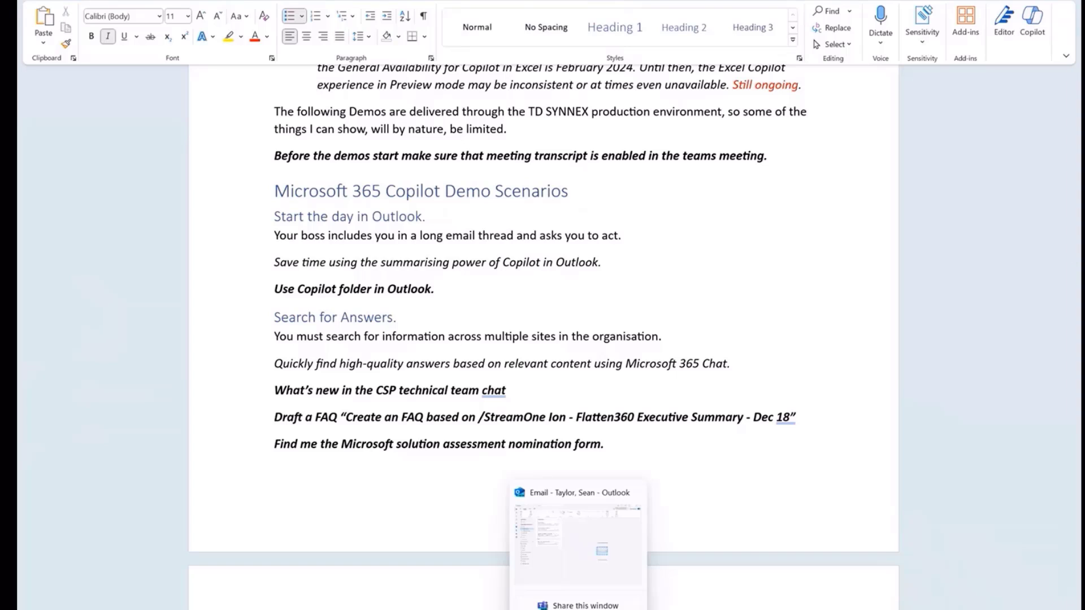
{"action": "left_click", "coordinate": [572, 572]}
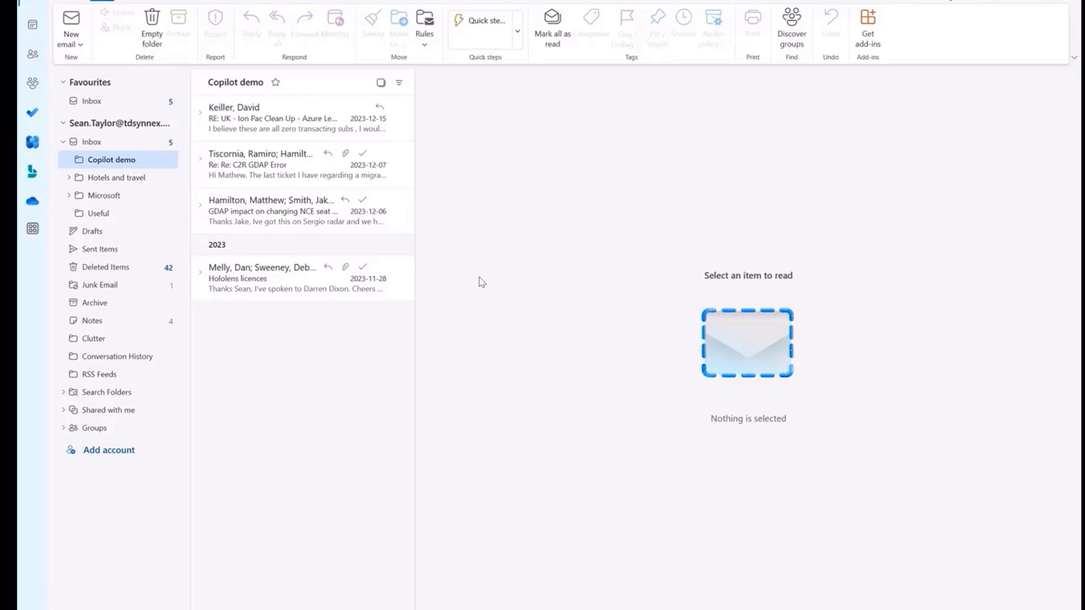
{"action": "left_click", "coordinate": [273, 283]}
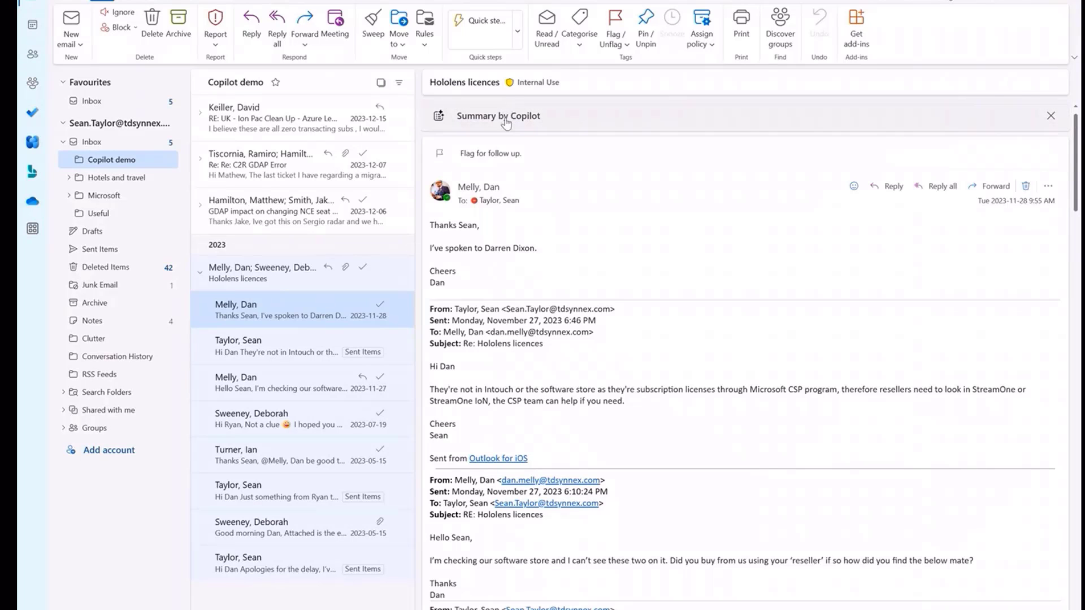
{"action": "left_click", "coordinate": [506, 120]}
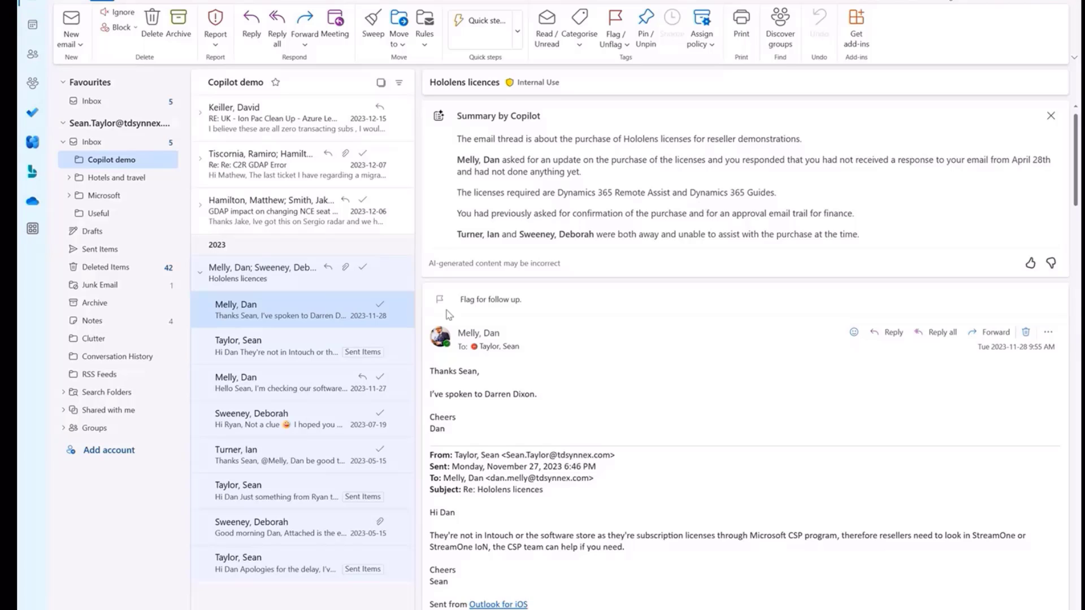
Collapse the Hololens thread, expand the C2R GDAP Error conversation, and generate a Copilot summary from its newest message
{"action": "left_click", "coordinate": [198, 277]}
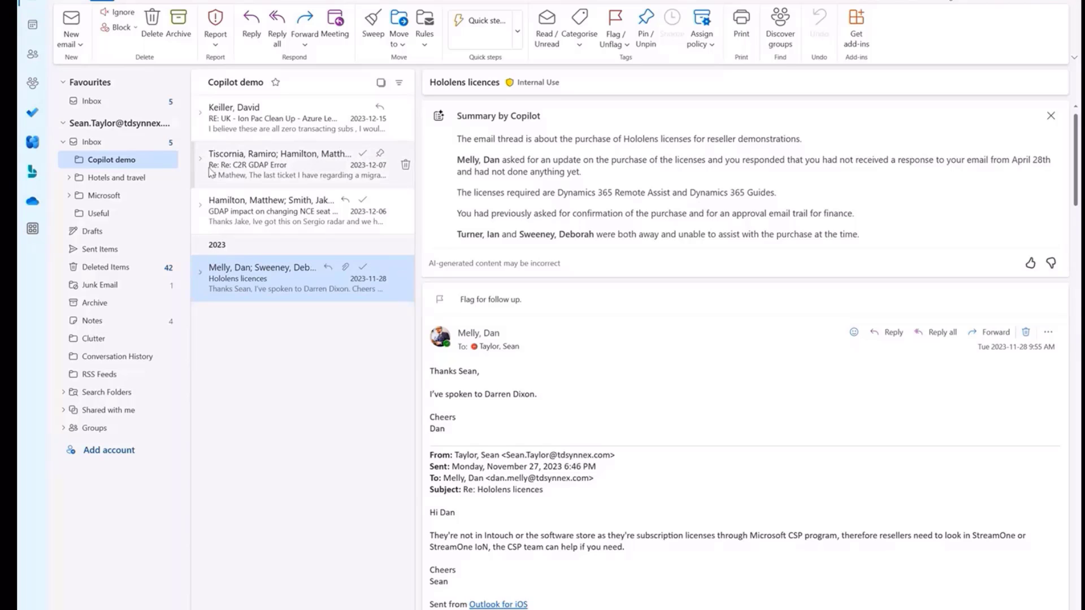
{"action": "left_click", "coordinate": [201, 164]}
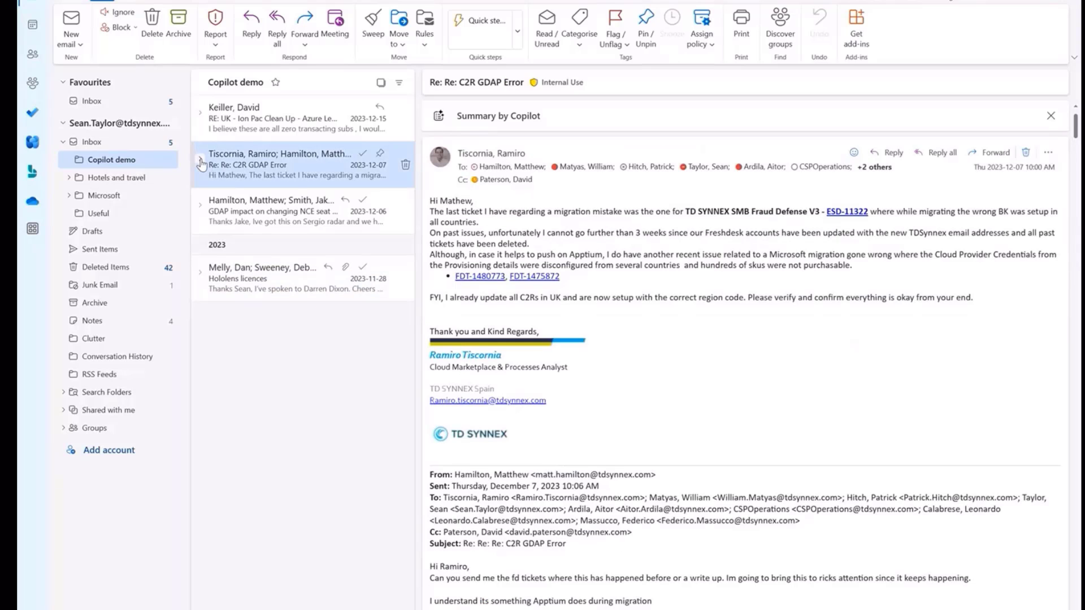
{"action": "left_click", "coordinate": [201, 162]}
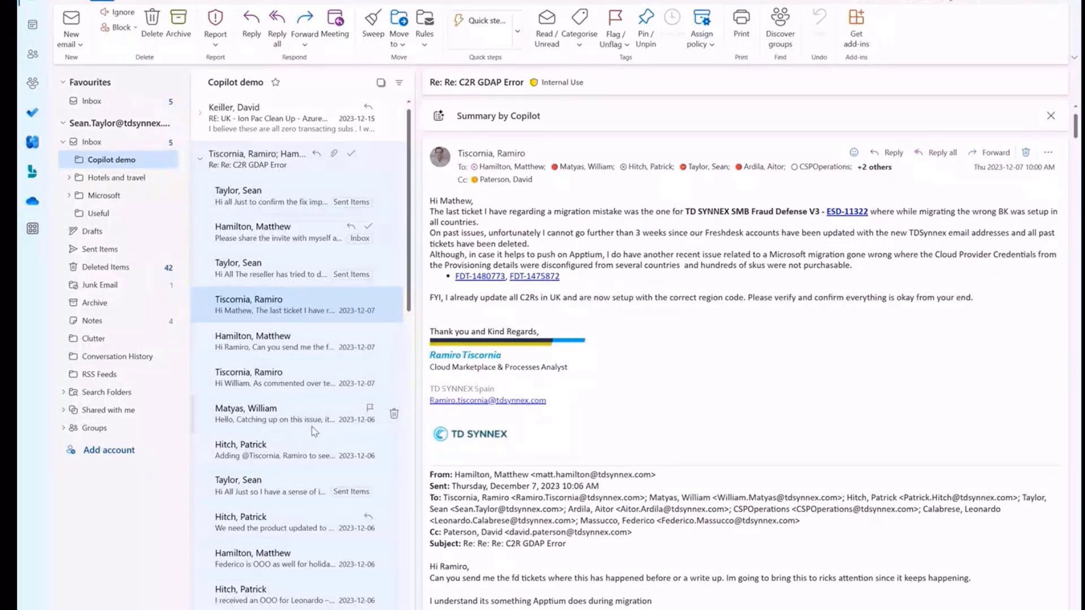
{"action": "left_click", "coordinate": [264, 191]}
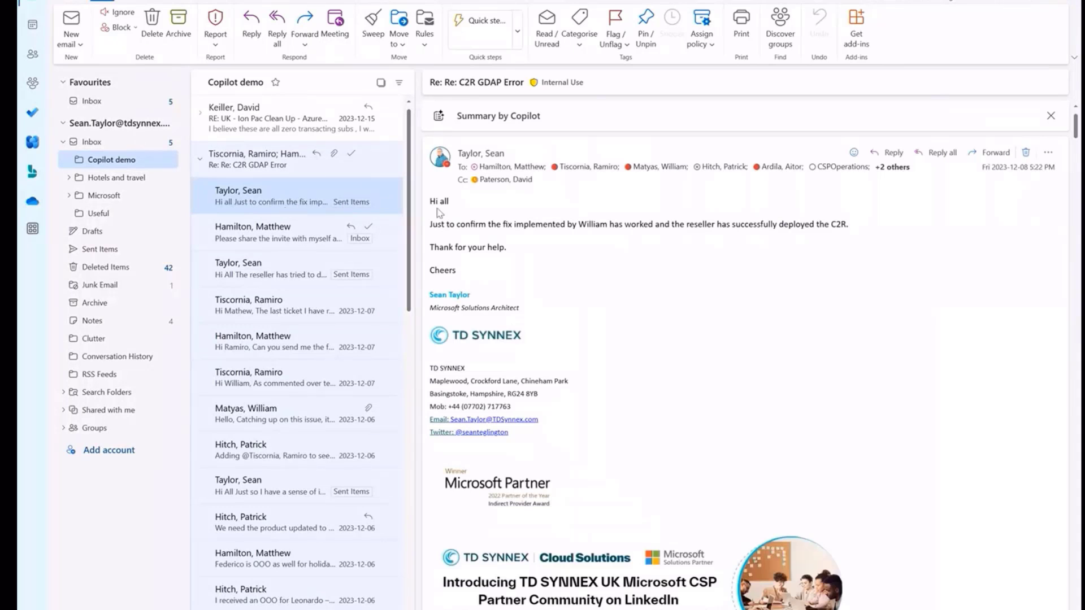
{"action": "left_click", "coordinate": [523, 116]}
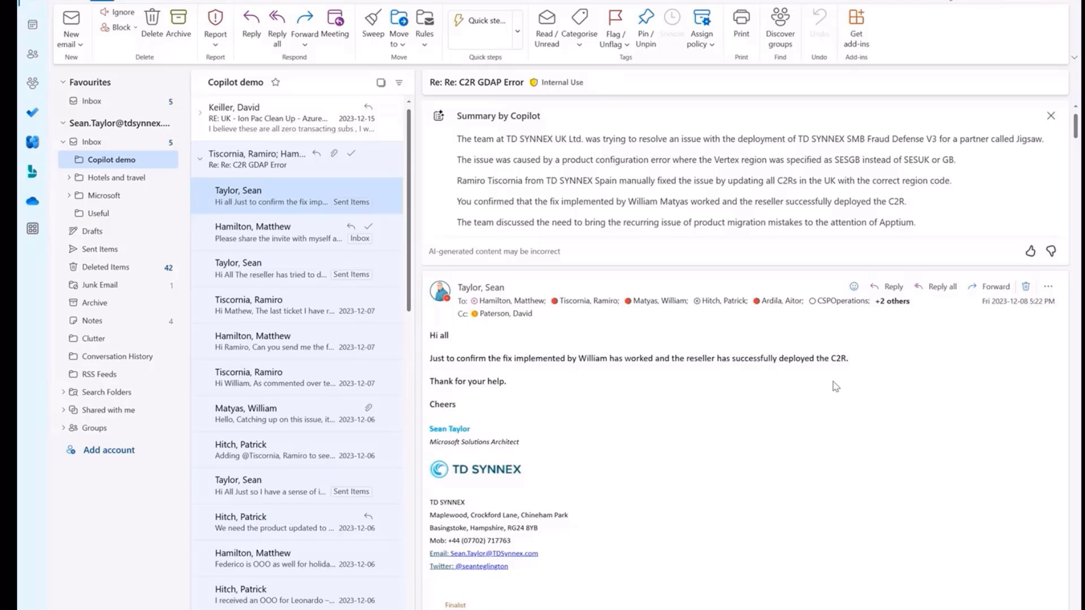
Skim the full C2R GDAP Error email chain to compare it with the summary, and collapse the conversation
{"action": "scroll", "coordinate": [805, 423], "scroll_direction": "down", "scroll_amount": 15}
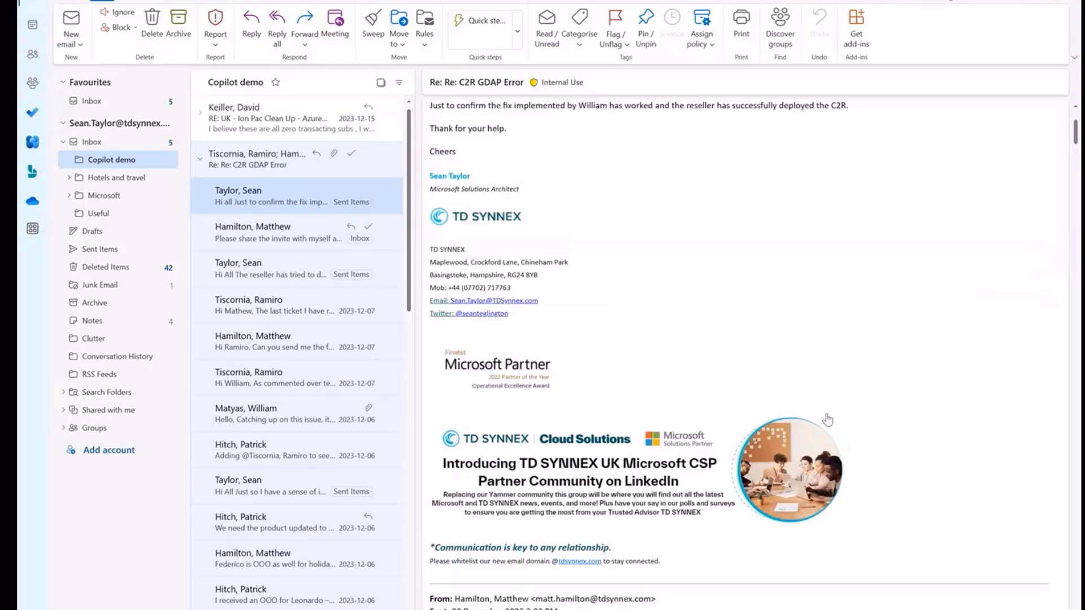
{"action": "scroll", "coordinate": [806, 423], "scroll_direction": "down", "scroll_amount": 20}
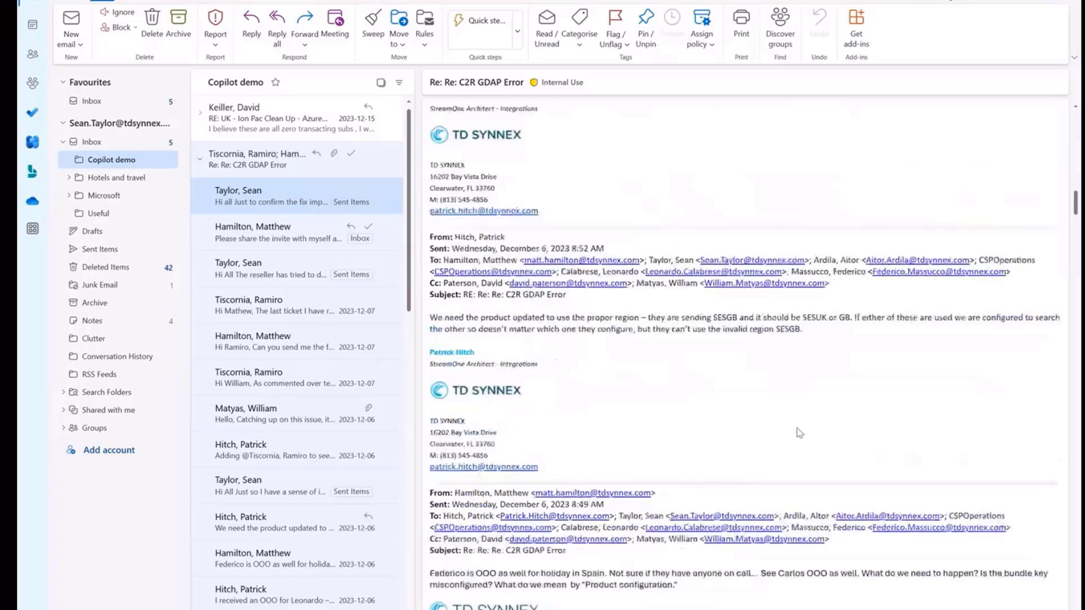
{"action": "scroll", "coordinate": [799, 431], "scroll_direction": "down", "scroll_amount": 20}
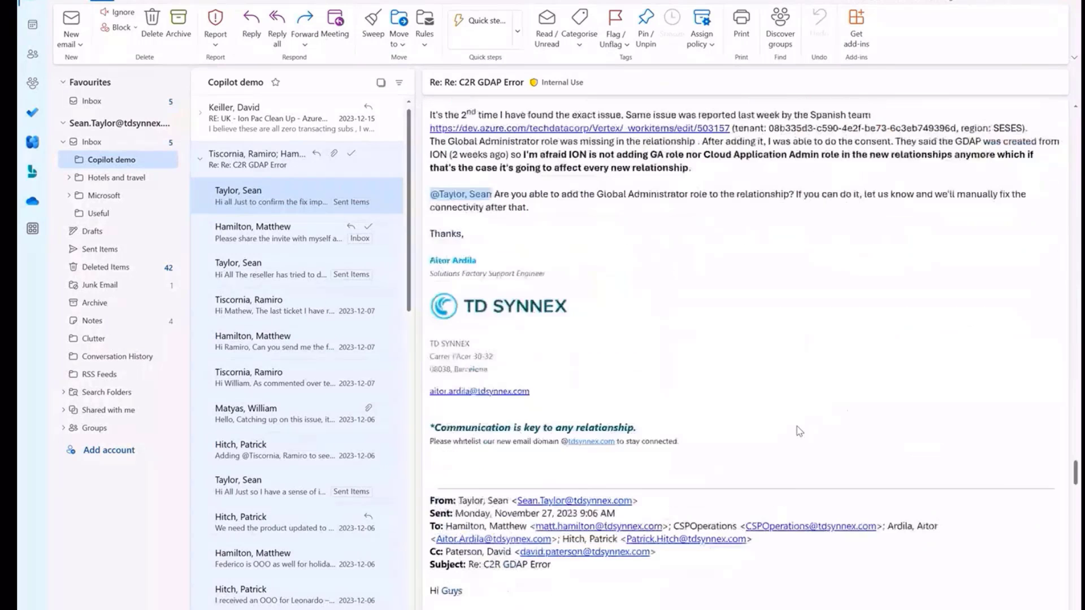
{"action": "scroll", "coordinate": [799, 427], "scroll_direction": "up", "scroll_amount": 20}
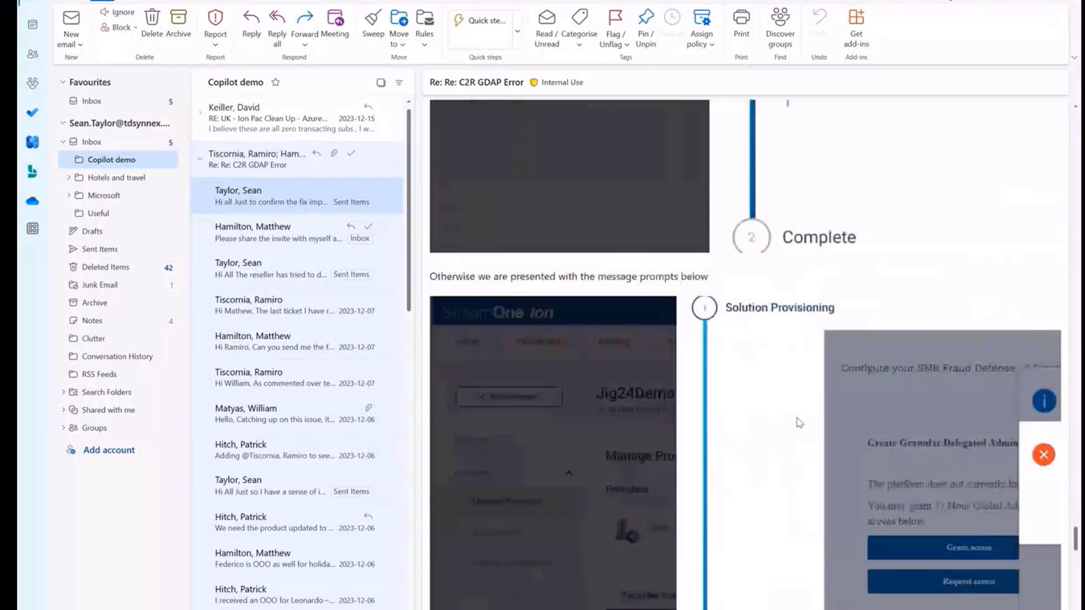
{"action": "scroll", "coordinate": [799, 423], "scroll_direction": "up", "scroll_amount": 20}
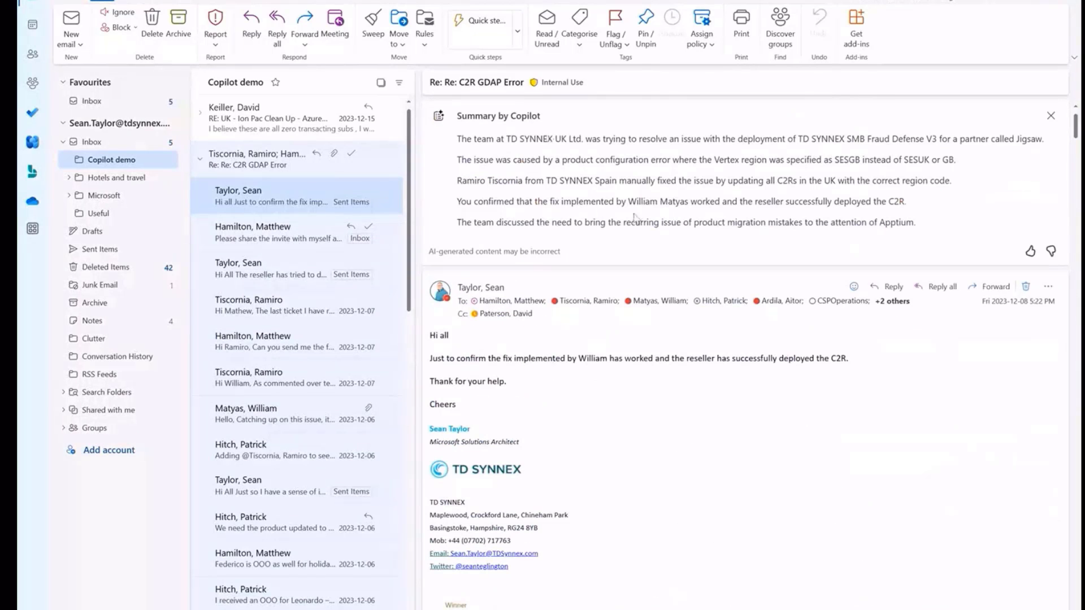
{"action": "left_click", "coordinate": [200, 162]}
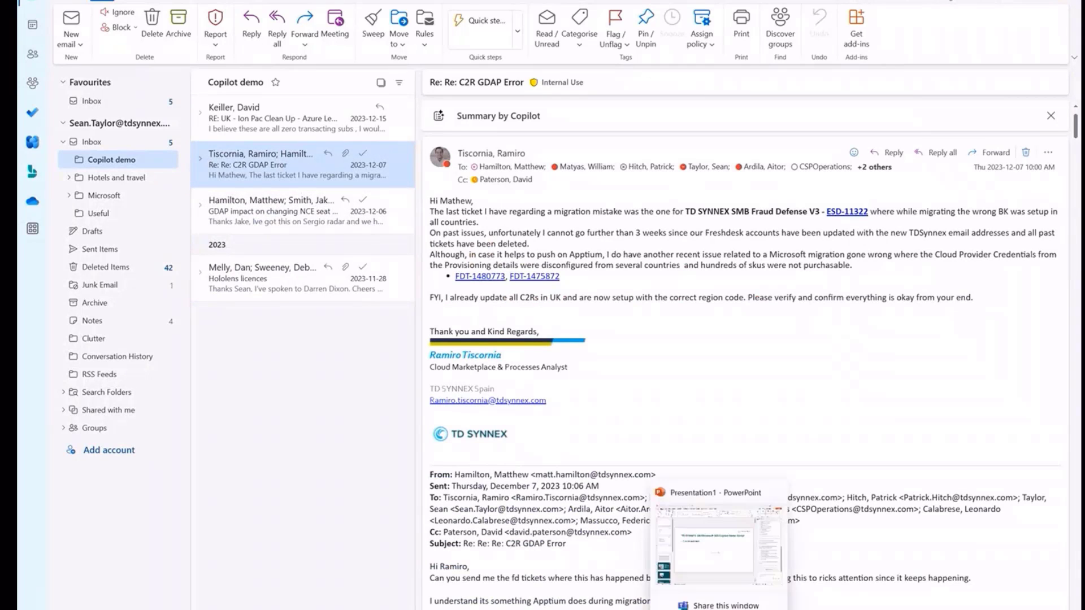
Switch to the Word demo script and collapse the "Start the day in Outlook." section
{"action": "left_click", "coordinate": [663, 609]}
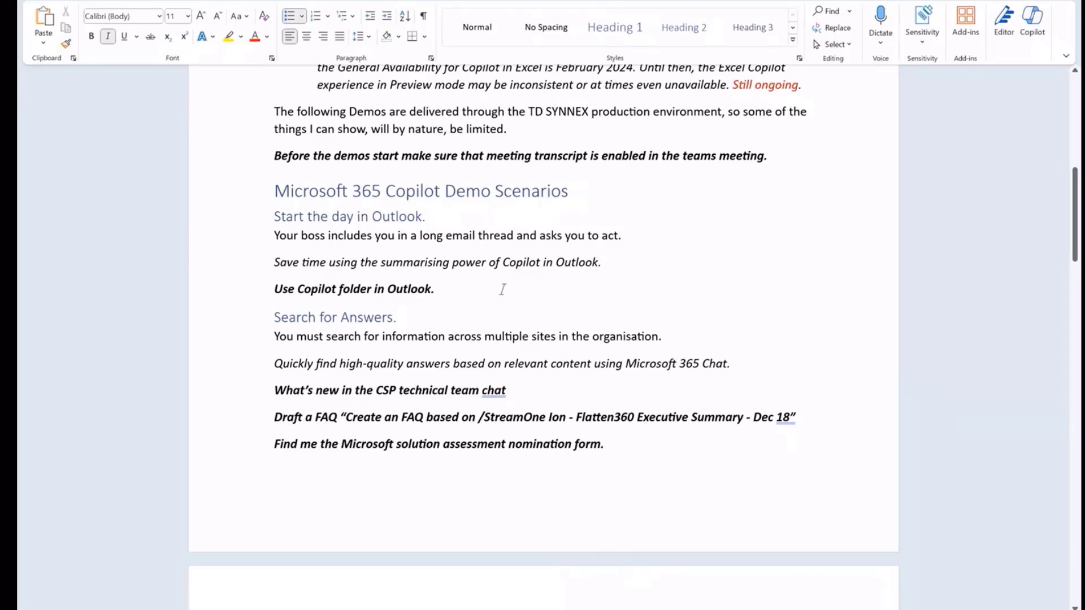
{"action": "mouse_move", "coordinate": [270, 218]}
{"action": "left_click", "coordinate": [267, 217]}
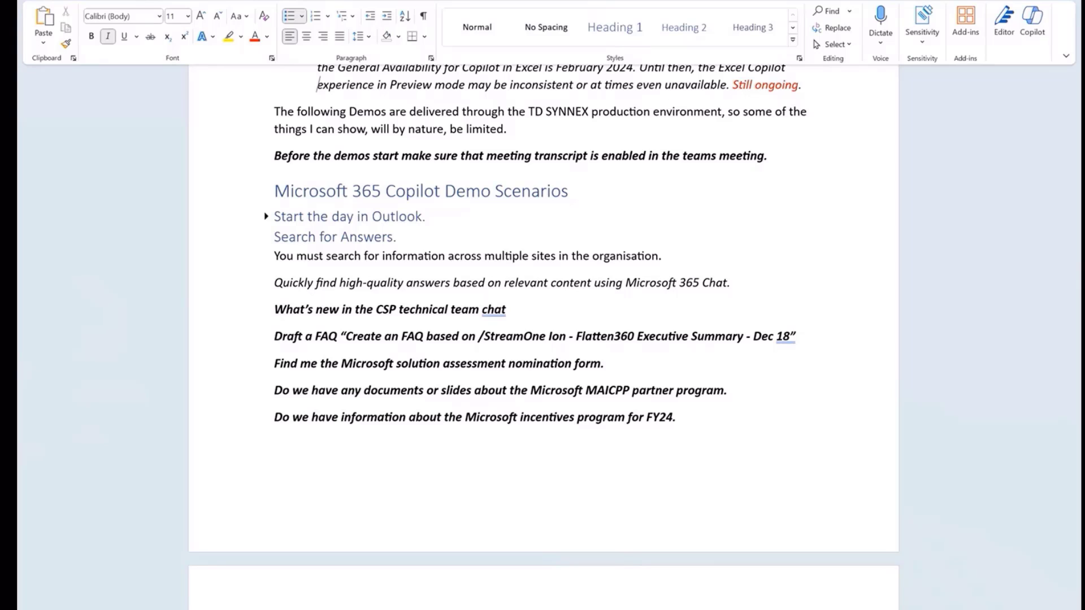
Switch to the browser, open Bing's Copilot chat in Work mode, and view the equivalent Microsoft 365 Chat in Teams
{"action": "left_click", "coordinate": [550, 608]}
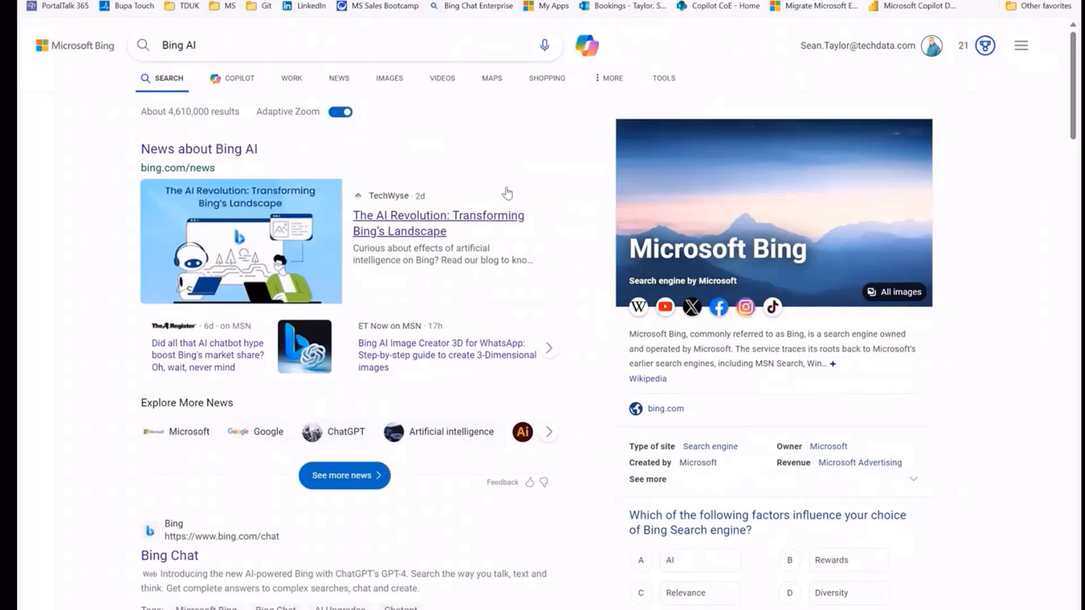
{"action": "scroll", "coordinate": [519, 259], "scroll_direction": "down", "scroll_amount": 3}
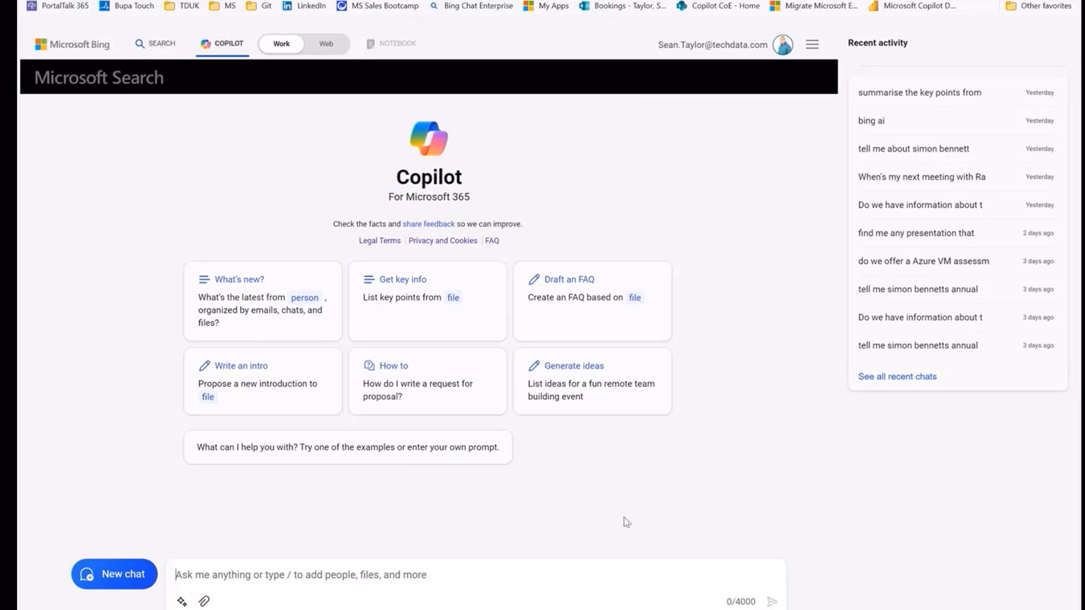
{"action": "mouse_move", "coordinate": [606, 609]}
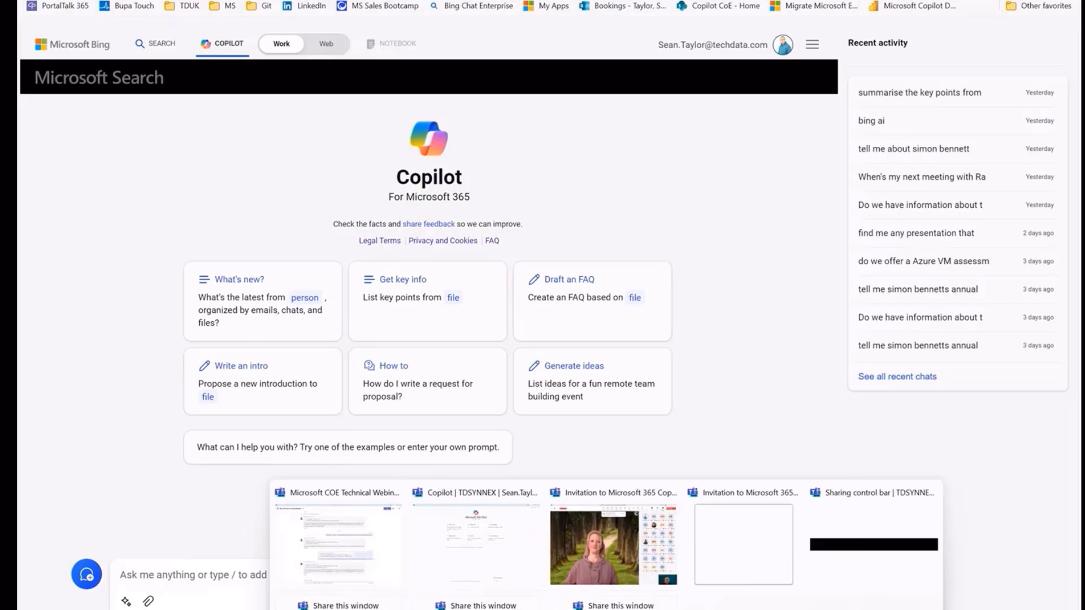
{"action": "left_click", "coordinate": [476, 543]}
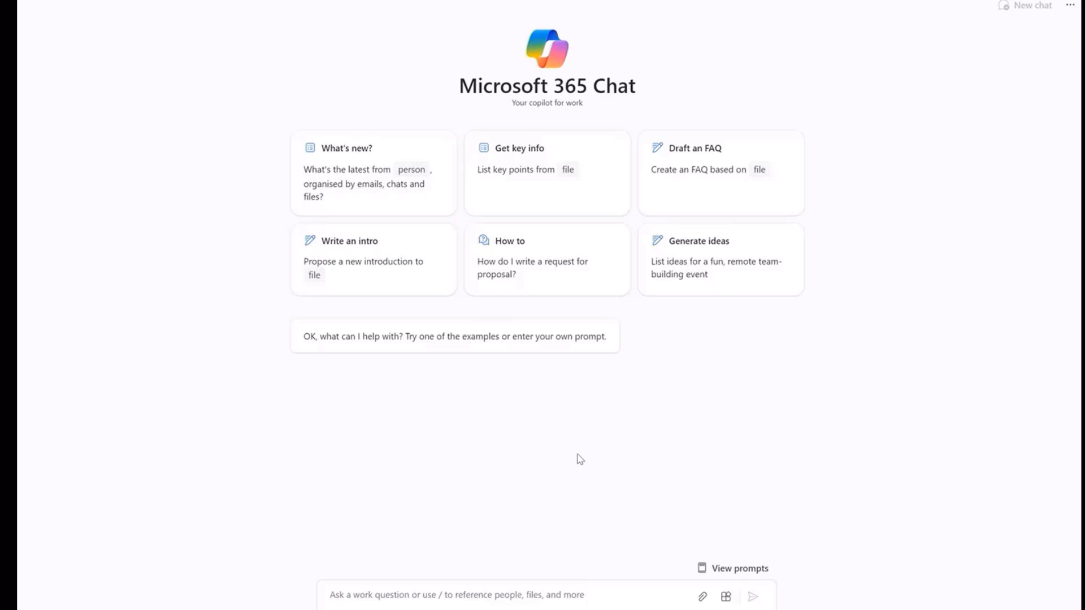
{"action": "left_click", "coordinate": [528, 565]}
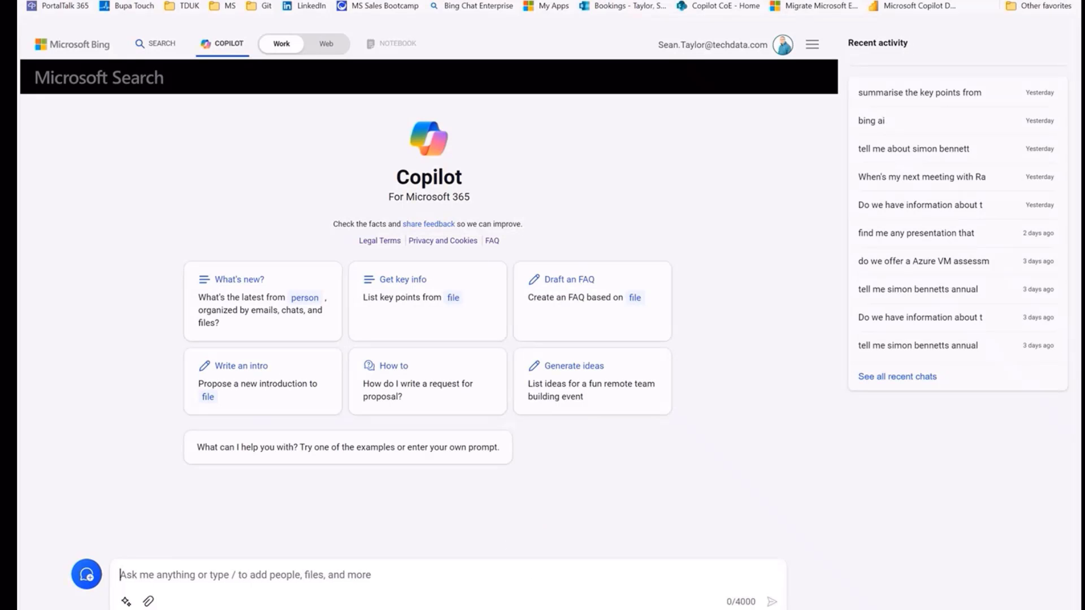
{"action": "mouse_move", "coordinate": [613, 609]}
{"action": "left_click", "coordinate": [467, 566]}
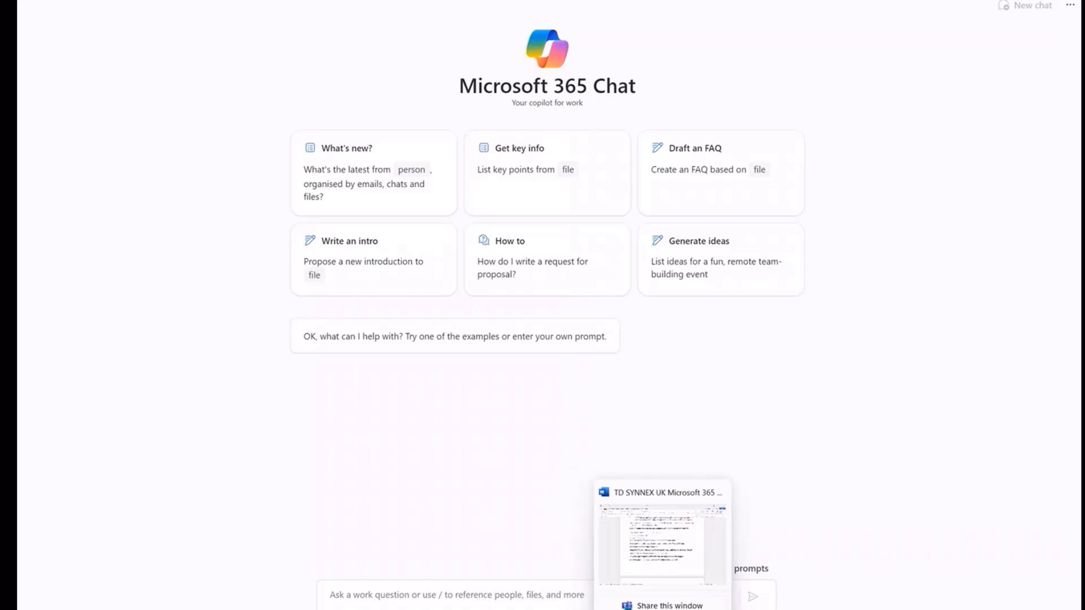
Switch to the Word demo script and copy the prompt "Do we have information about the Microsoft incentives program for FY24"
{"action": "left_click", "coordinate": [662, 609]}
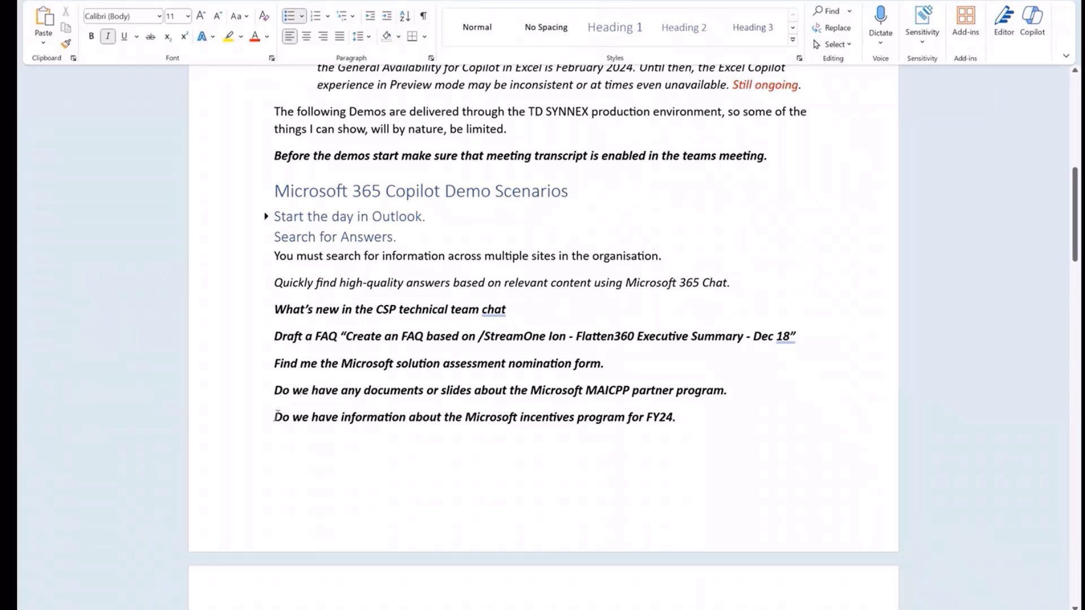
{"action": "left_click_drag", "start_coordinate": [277, 417], "coordinate": [668, 407]}
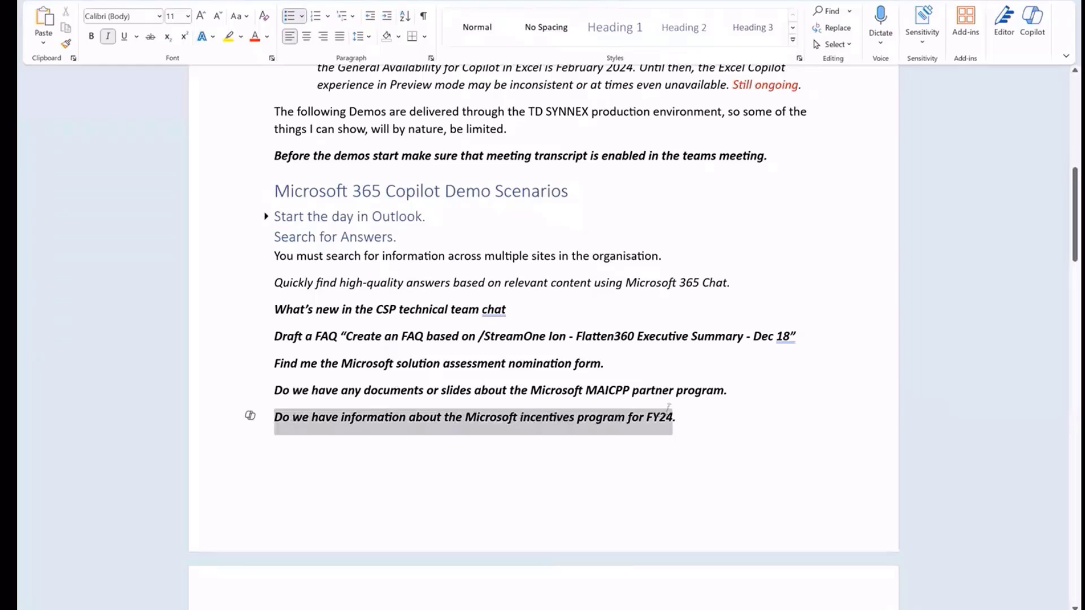
{"action": "right_click", "coordinate": [663, 418]}
{"action": "left_click", "coordinate": [711, 176]}
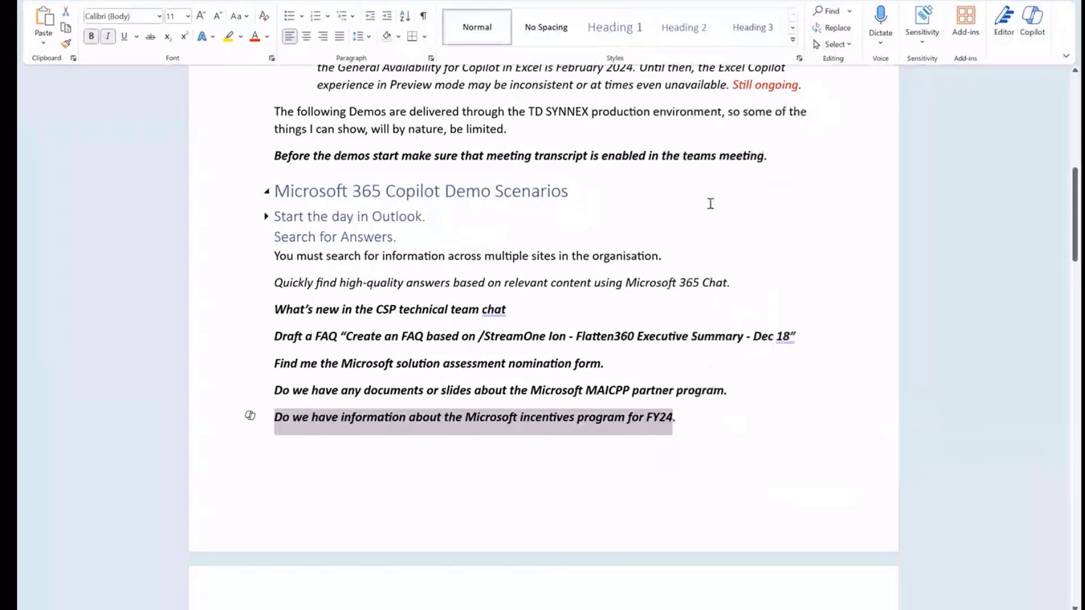
Switch to Copilot in the browser, paste the copied FY24 incentives question into the Work chat, and submit it
{"action": "left_click", "coordinate": [509, 609]}
{"action": "right_click", "coordinate": [405, 576]}
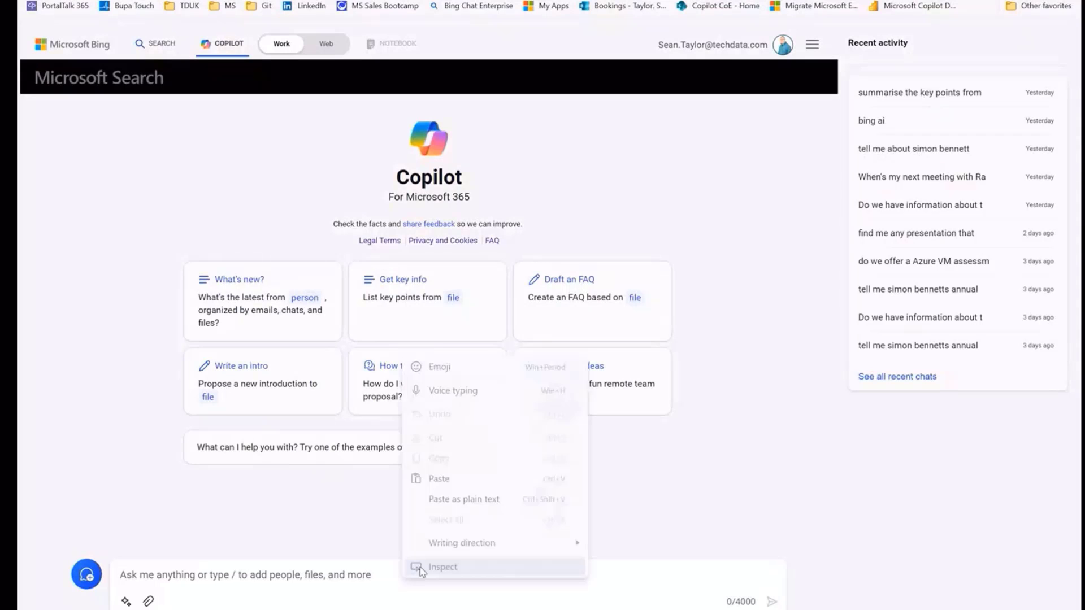
{"action": "left_click", "coordinate": [533, 480]}
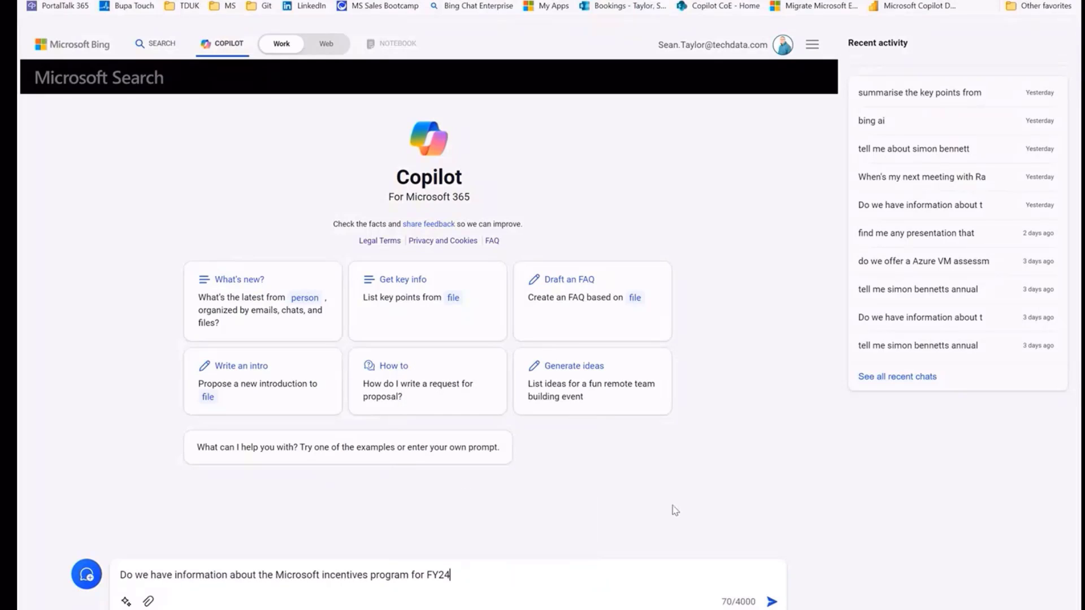
{"action": "key", "text": "Return"}
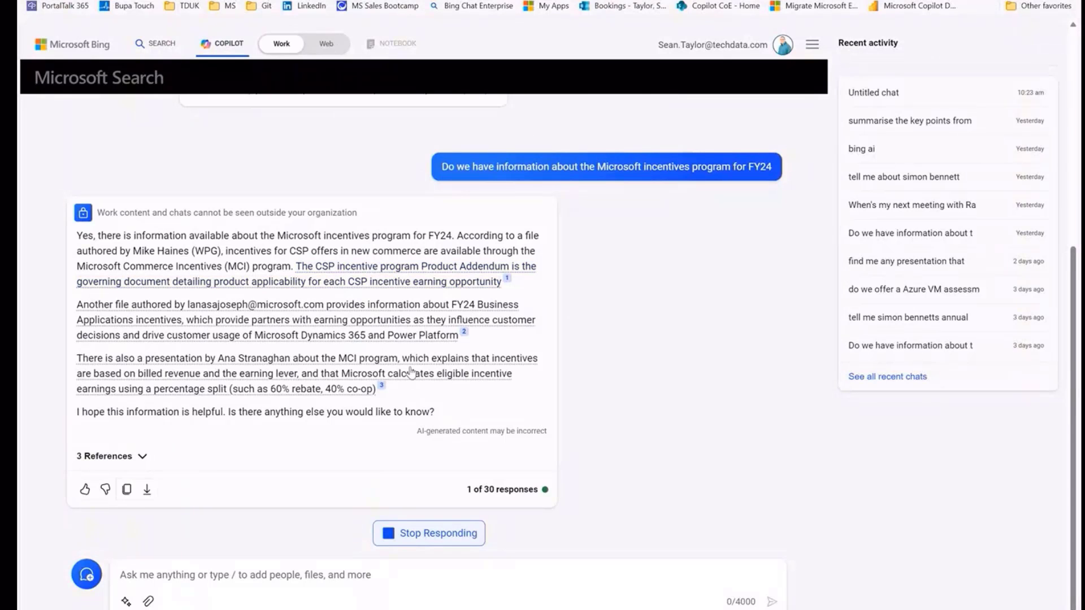
Expand the answer's references, skim the FY24 Microsoft Commerce Incentives PDF for CSP Indirect Providers, and return to the Copilot answer
{"action": "left_click", "coordinate": [141, 457]}
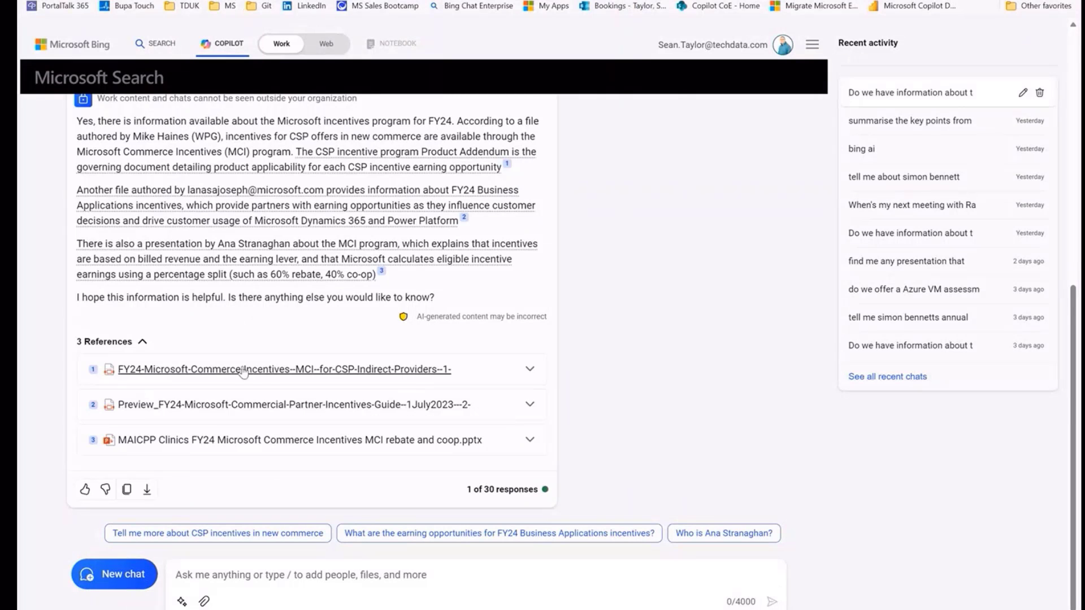
{"action": "left_click", "coordinate": [312, 374]}
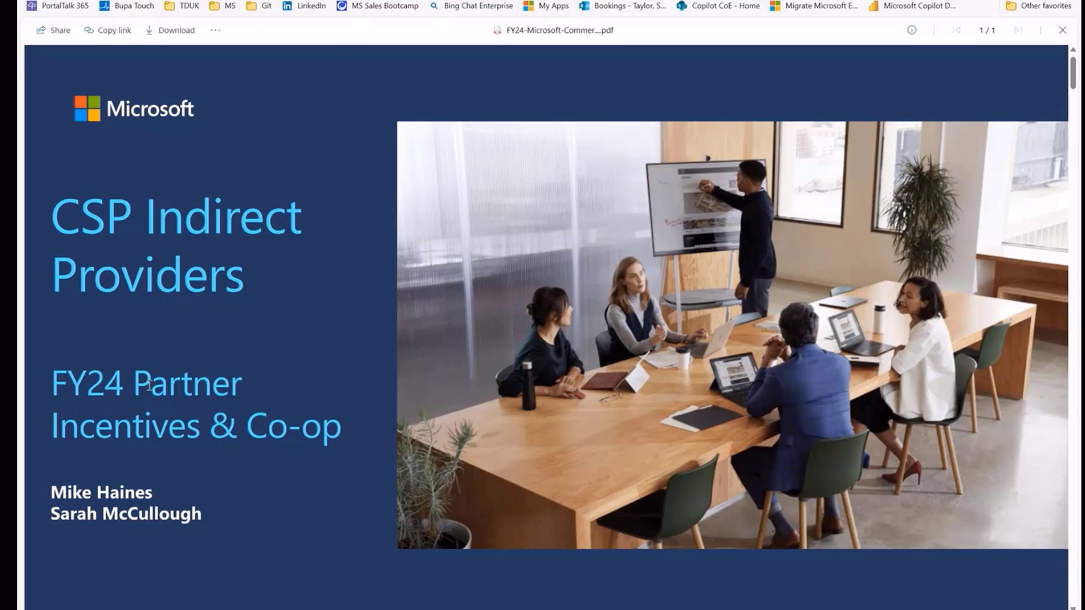
{"action": "scroll", "coordinate": [295, 418], "scroll_direction": "down", "scroll_amount": 15}
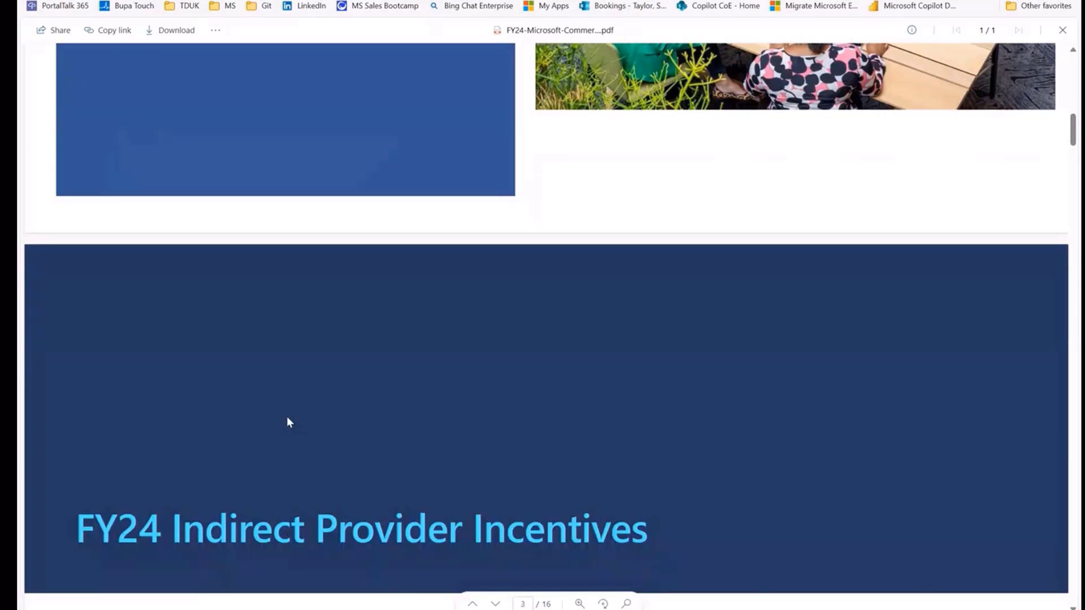
{"action": "scroll", "coordinate": [286, 416], "scroll_direction": "up", "scroll_amount": 15}
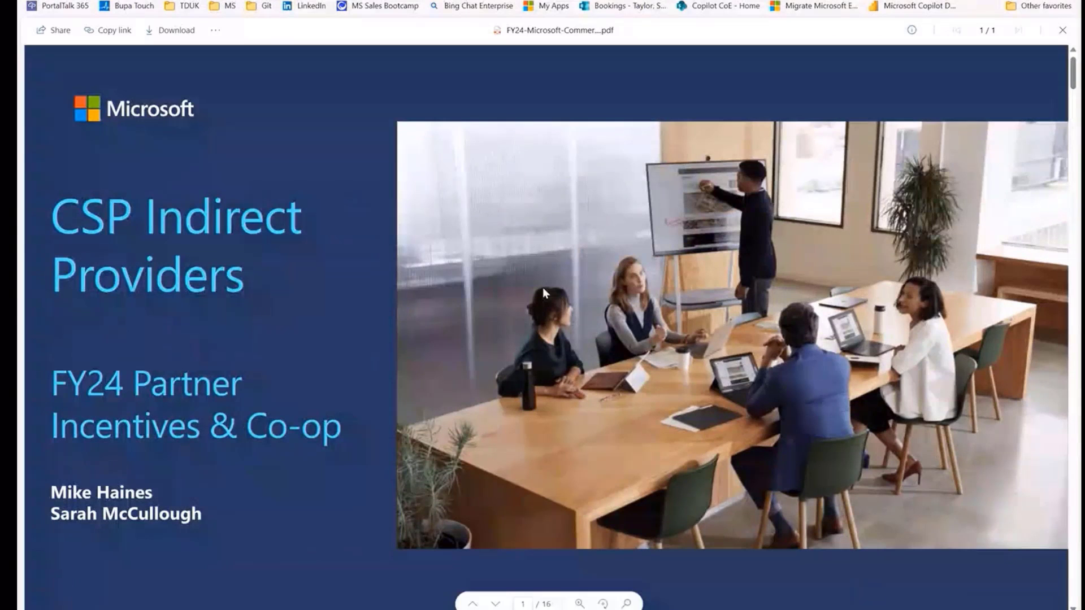
{"action": "left_click", "coordinate": [419, 609]}
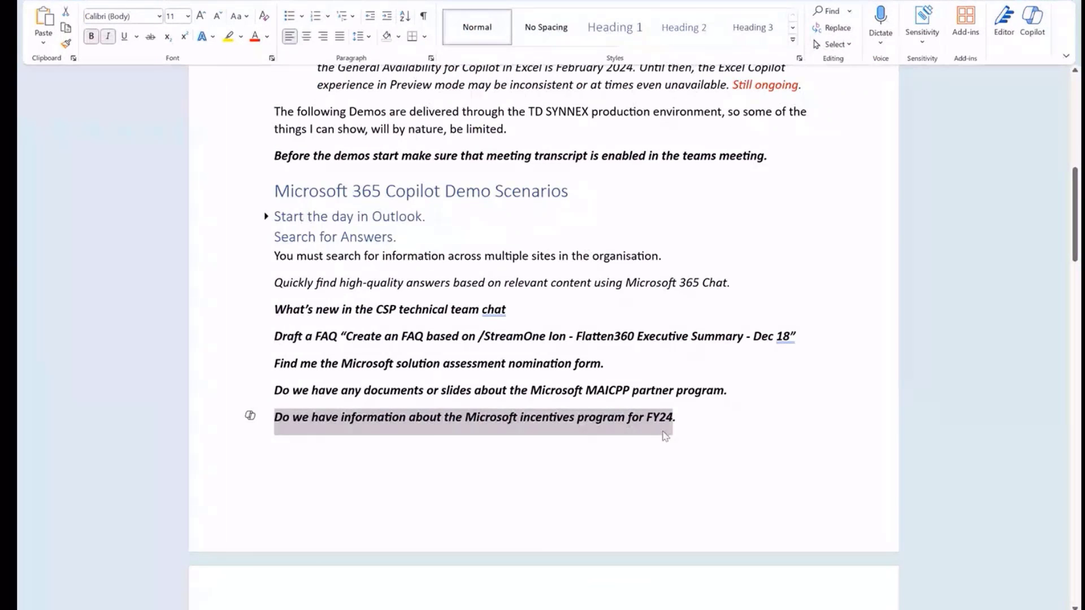
{"action": "left_click", "coordinate": [557, 557]}
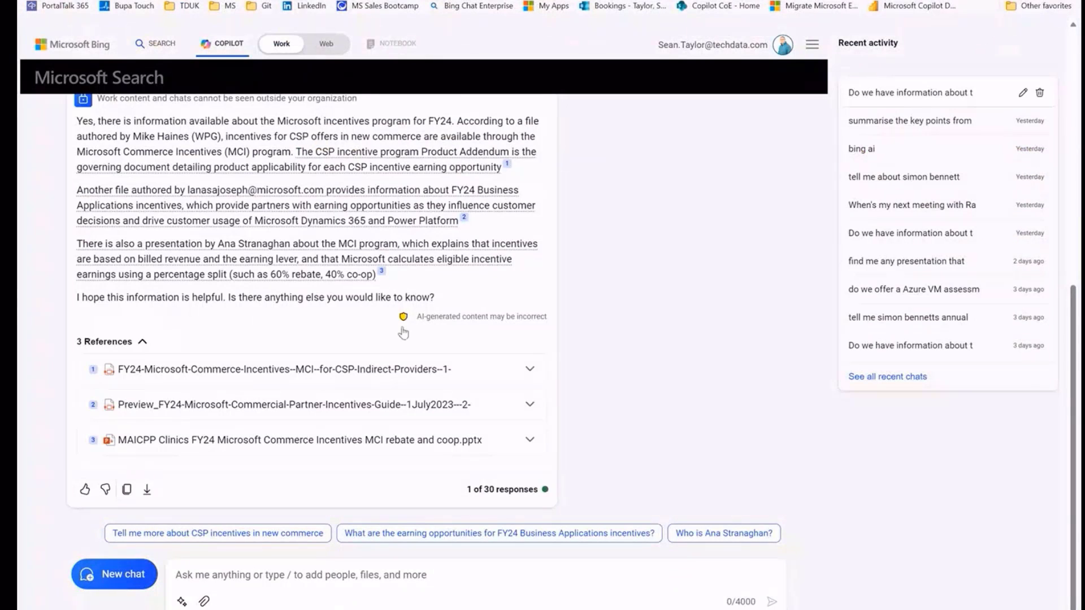
Switch to the Word demo script and copy the prompt "Do we have any documents or slides about the Microsoft MAICPP partner program"
{"action": "scroll", "coordinate": [550, 376], "scroll_direction": "up", "scroll_amount": 2}
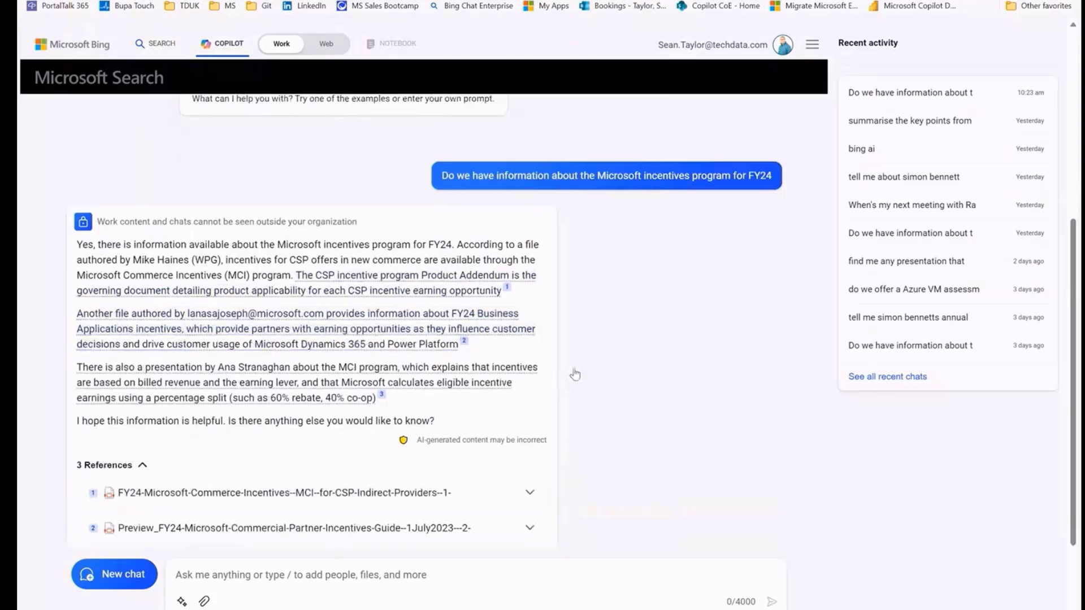
{"action": "scroll", "coordinate": [657, 511], "scroll_direction": "up", "scroll_amount": 1}
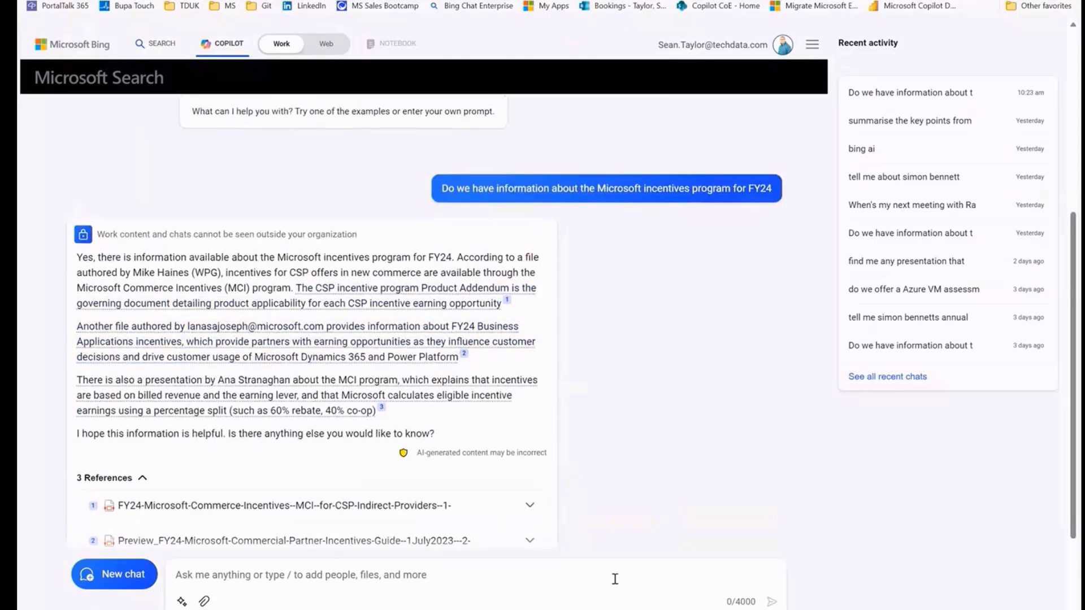
{"action": "mouse_move", "coordinate": [663, 609]}
{"action": "left_click", "coordinate": [662, 543]}
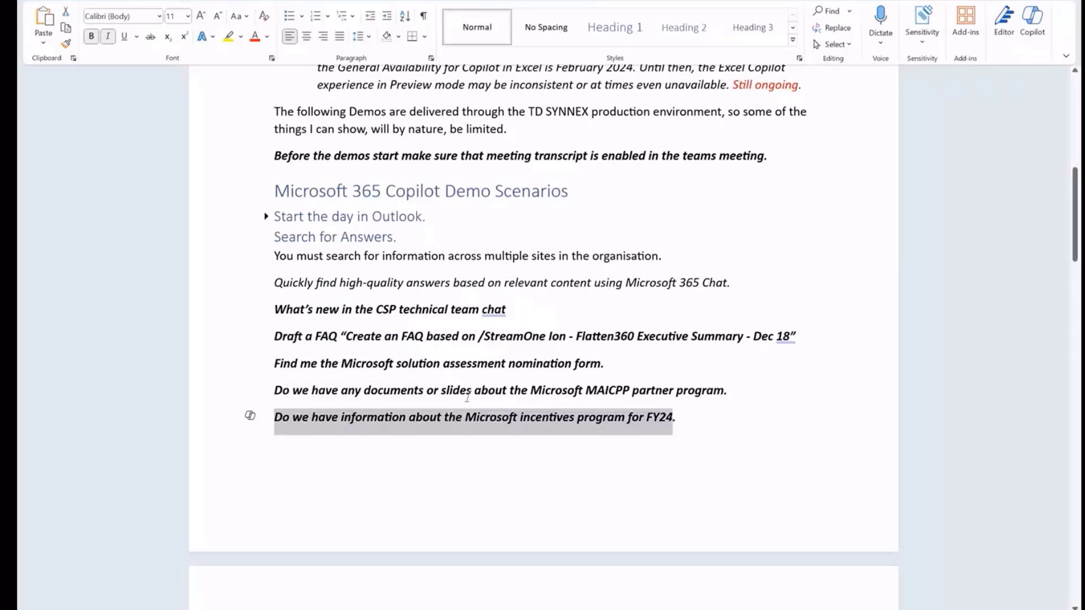
{"action": "left_click_drag", "start_coordinate": [280, 389], "coordinate": [711, 394]}
{"action": "right_click", "coordinate": [711, 394]}
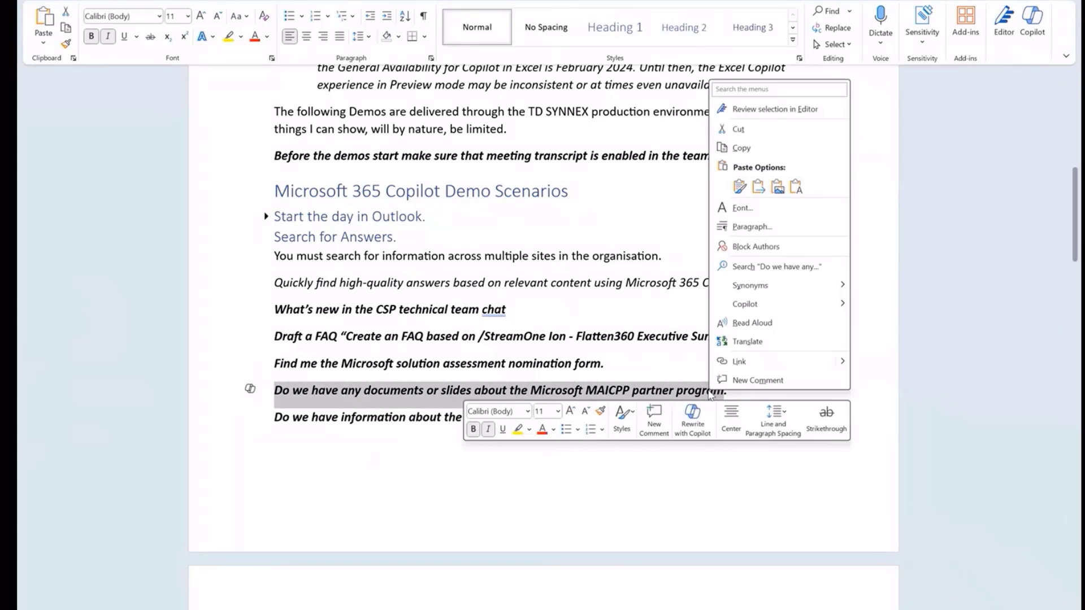
{"action": "left_click", "coordinate": [750, 150]}
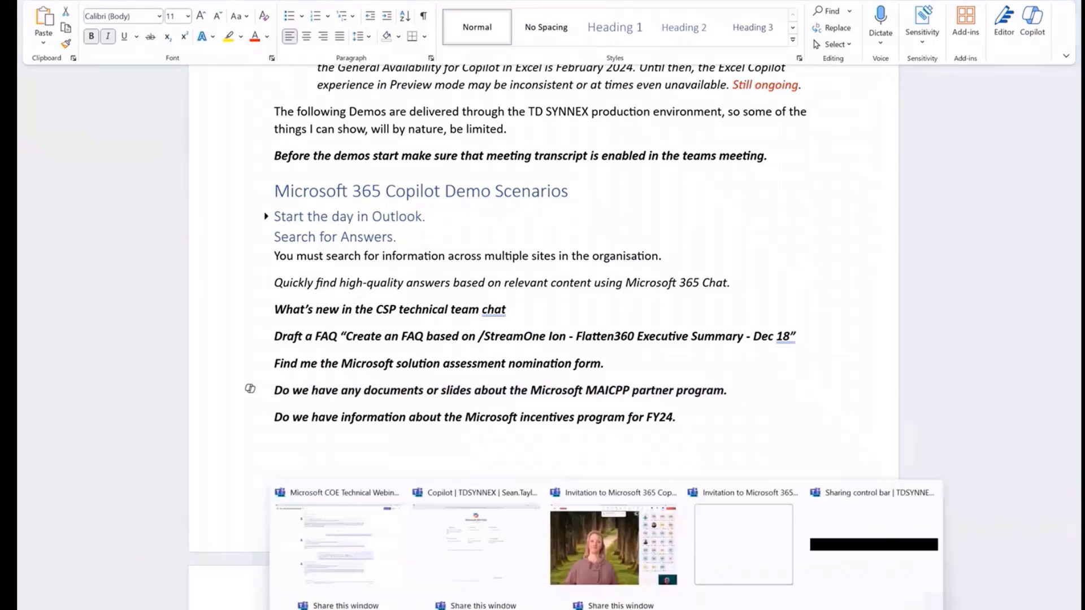
Switch to Microsoft 365 Chat in Teams, paste the copied MAICPP partner program question, and submit it
{"action": "left_click", "coordinate": [457, 565]}
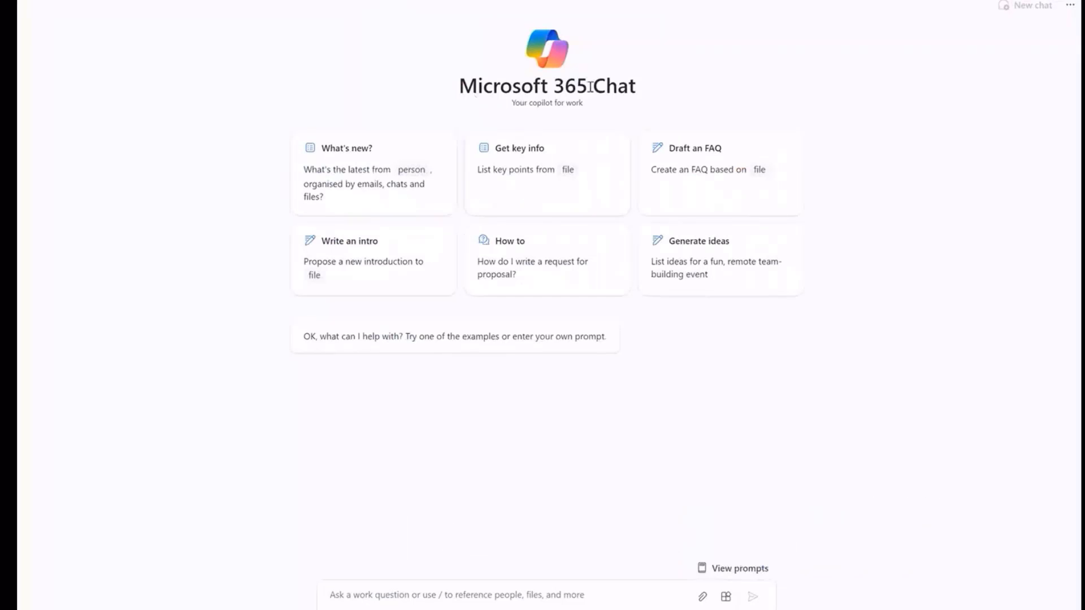
{"action": "left_click", "coordinate": [504, 591]}
{"action": "right_click", "coordinate": [505, 591]}
{"action": "left_click", "coordinate": [543, 517]}
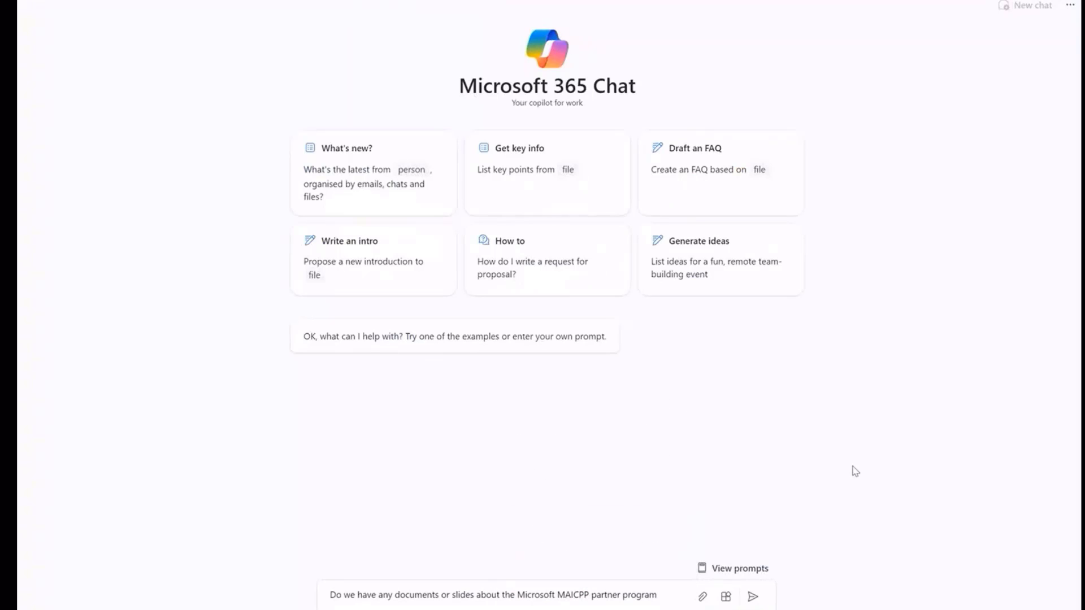
{"action": "key", "text": "Return"}
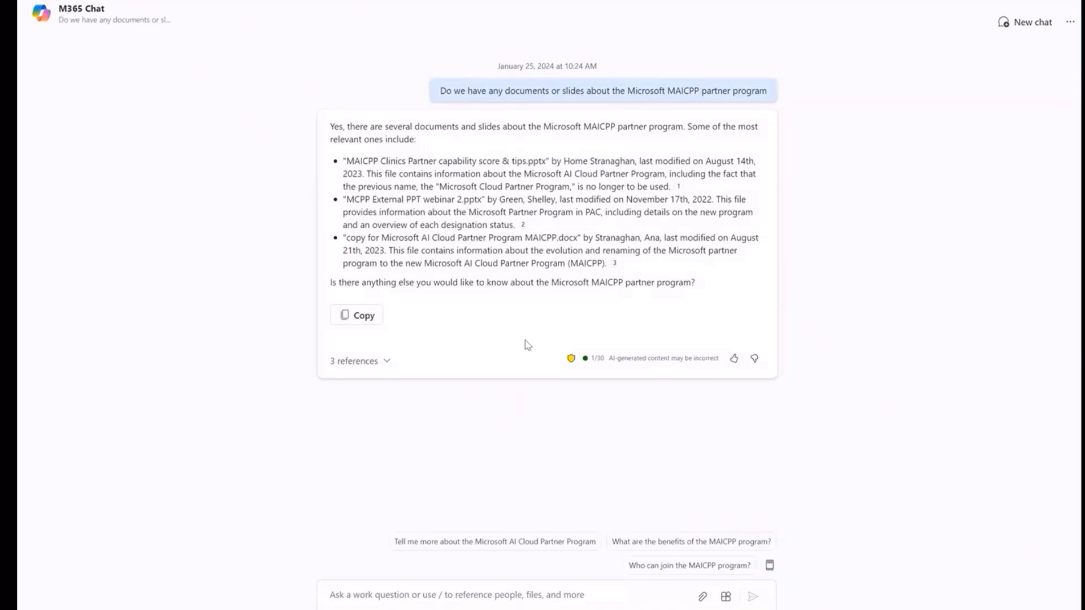
Expand the answer's references, view the "MAICPP Clinics Partner capability score & tips.pptx" presentation, and return to the Bing Copilot page
{"action": "left_click", "coordinate": [375, 370]}
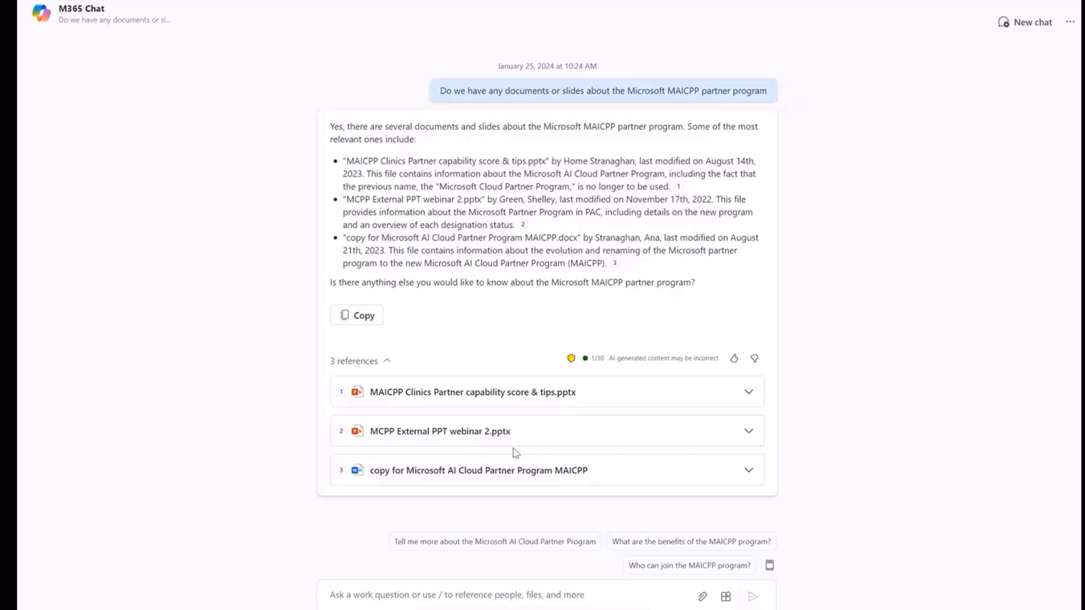
{"action": "left_click", "coordinate": [499, 395]}
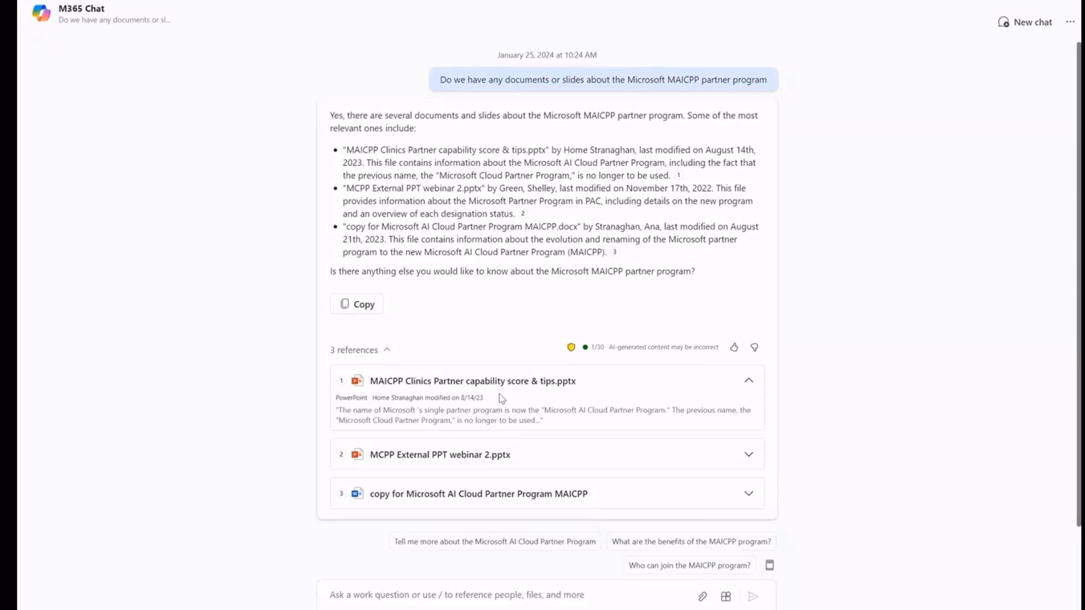
{"action": "left_click", "coordinate": [540, 384]}
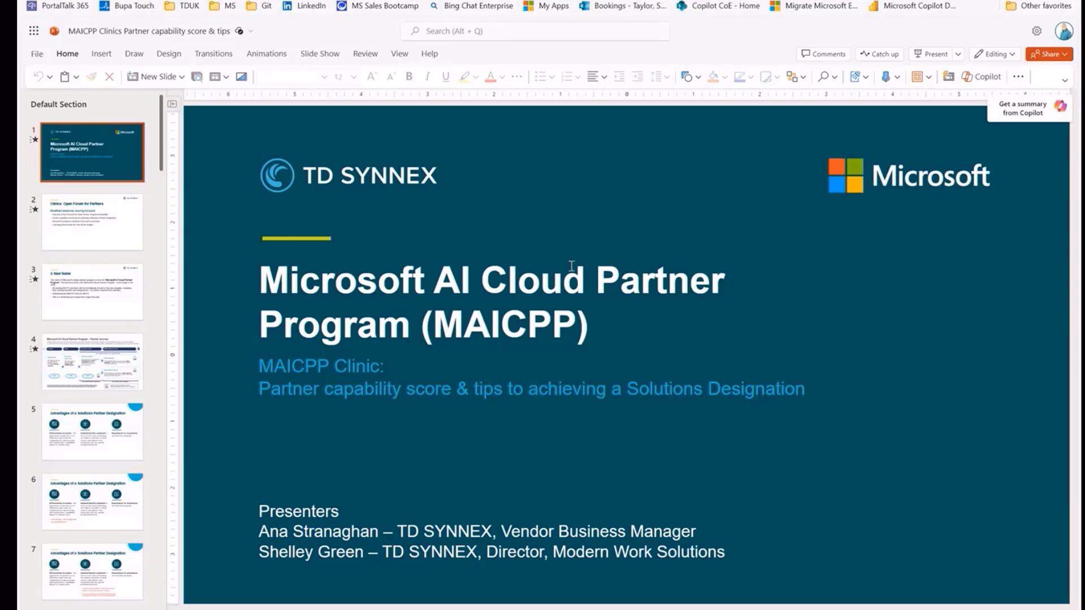
{"action": "key", "text": "ctrl+shift+Tab"}
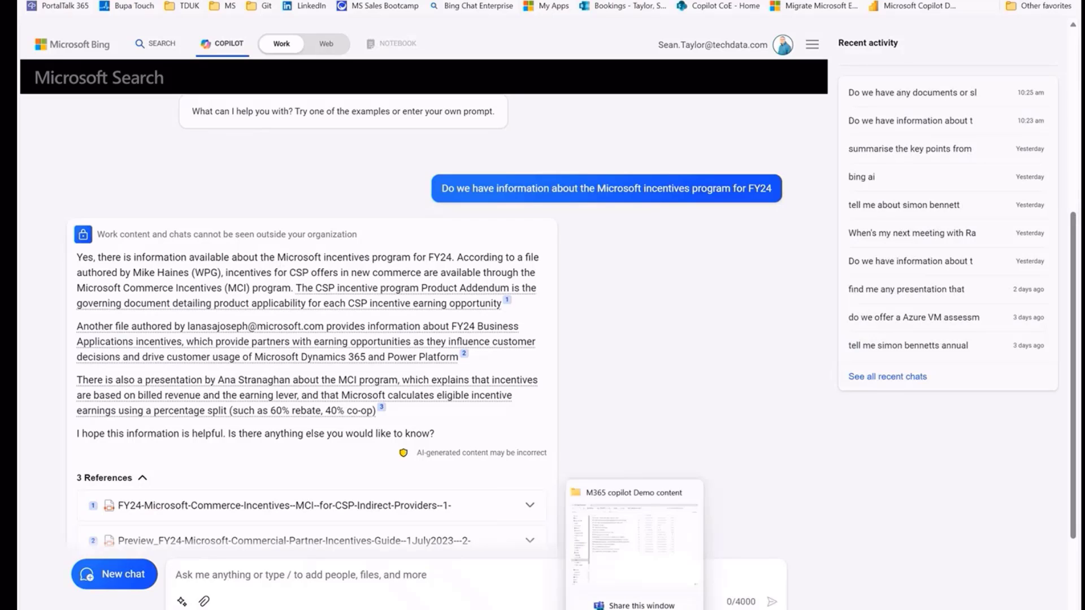
Switch to the Word demo script and copy the prompt "Find me the Microsoft solution assessment nomination form"
{"action": "mouse_move", "coordinate": [662, 609]}
{"action": "left_click", "coordinate": [663, 543]}
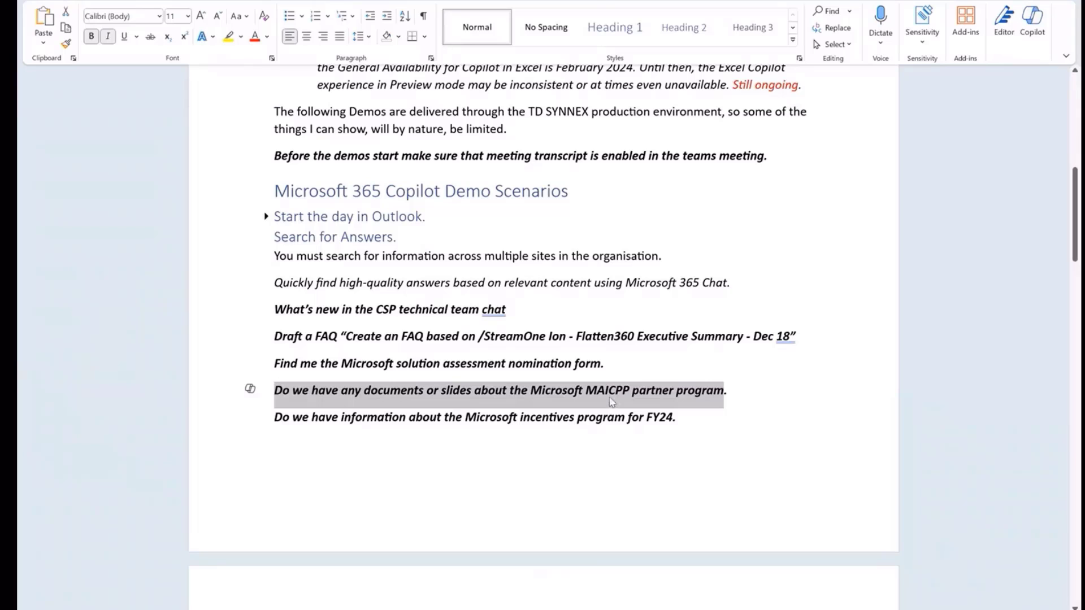
{"action": "left_click_drag", "start_coordinate": [275, 364], "coordinate": [589, 364]}
{"action": "right_click", "coordinate": [588, 363]}
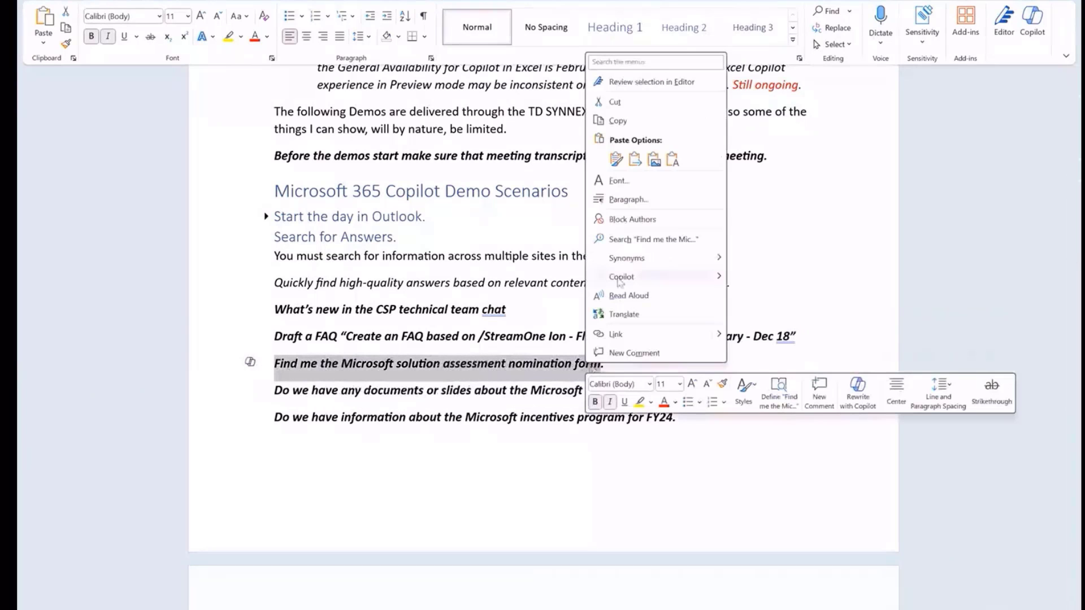
{"action": "left_click", "coordinate": [630, 118]}
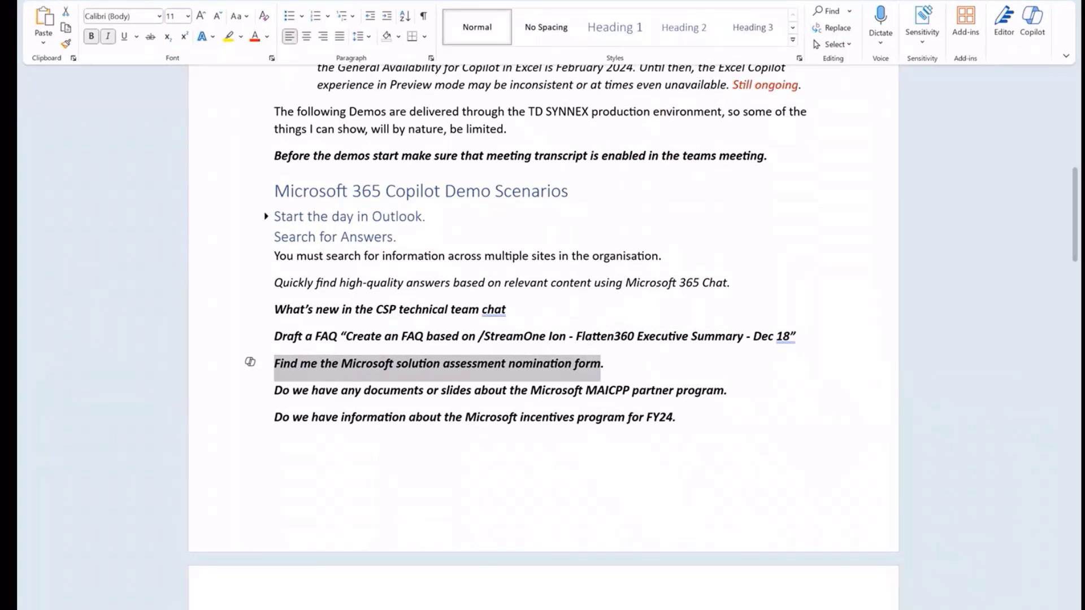
Switch to Microsoft 365 Chat in Teams, paste the copied nomination form request, and submit it
{"action": "left_click", "coordinate": [607, 609]}
{"action": "mouse_move", "coordinate": [438, 562]}
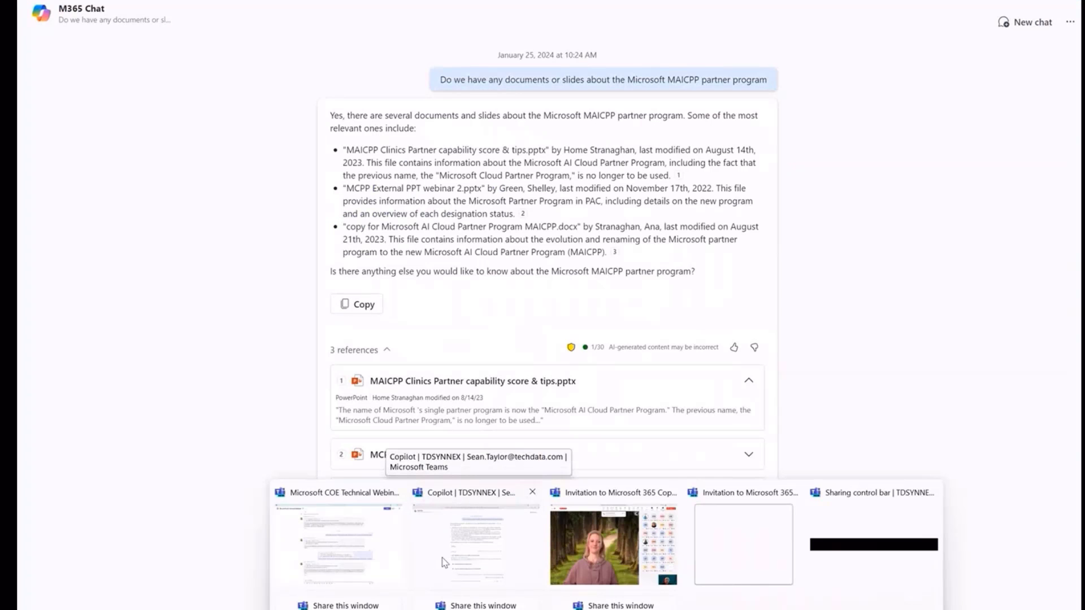
{"action": "left_click", "coordinate": [491, 569]}
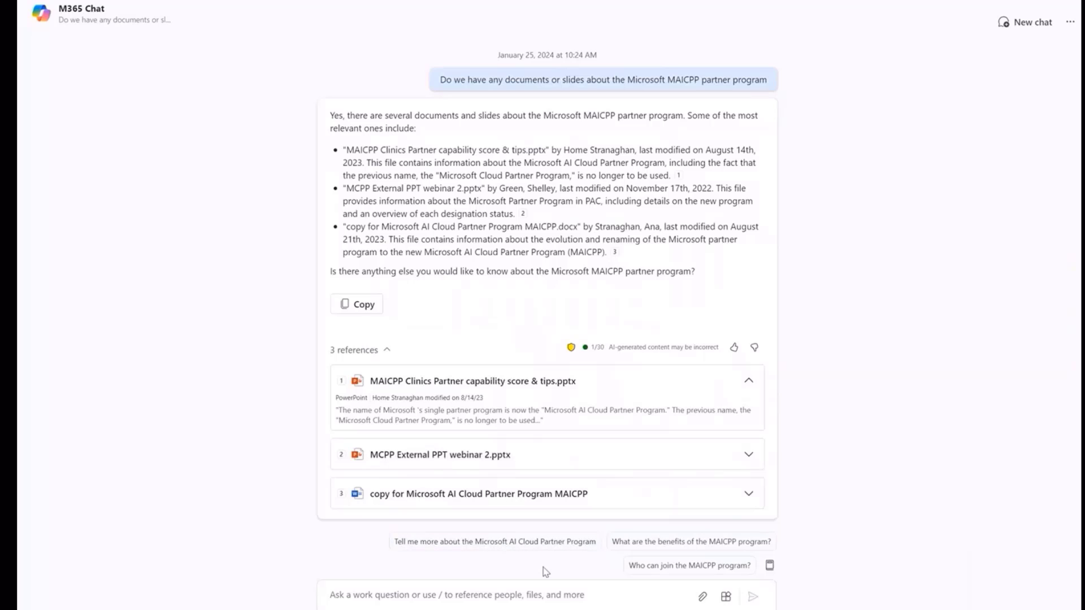
{"action": "right_click", "coordinate": [528, 597]}
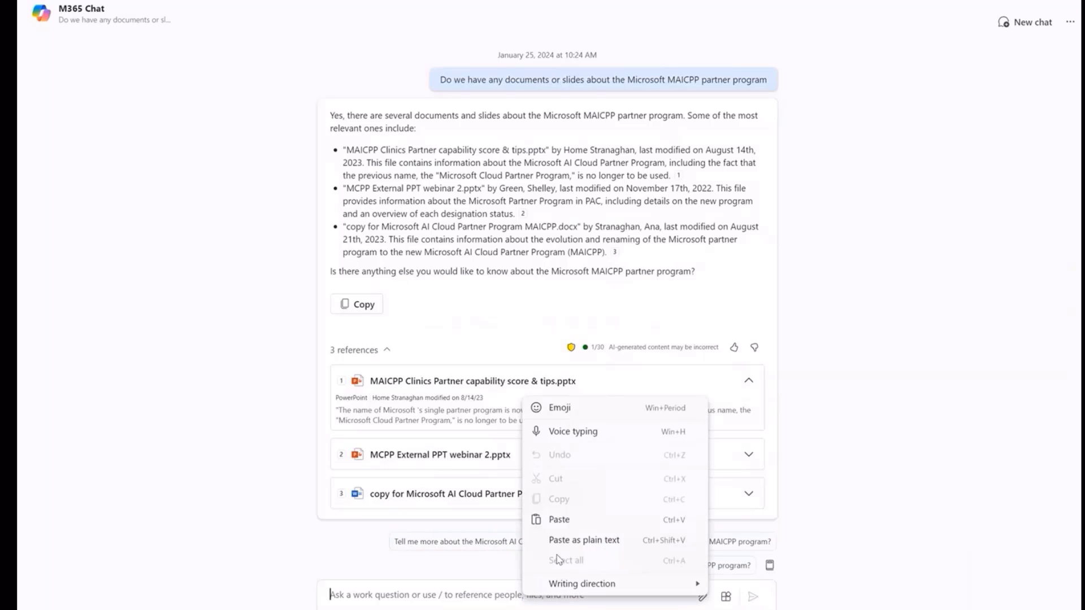
{"action": "left_click", "coordinate": [543, 519]}
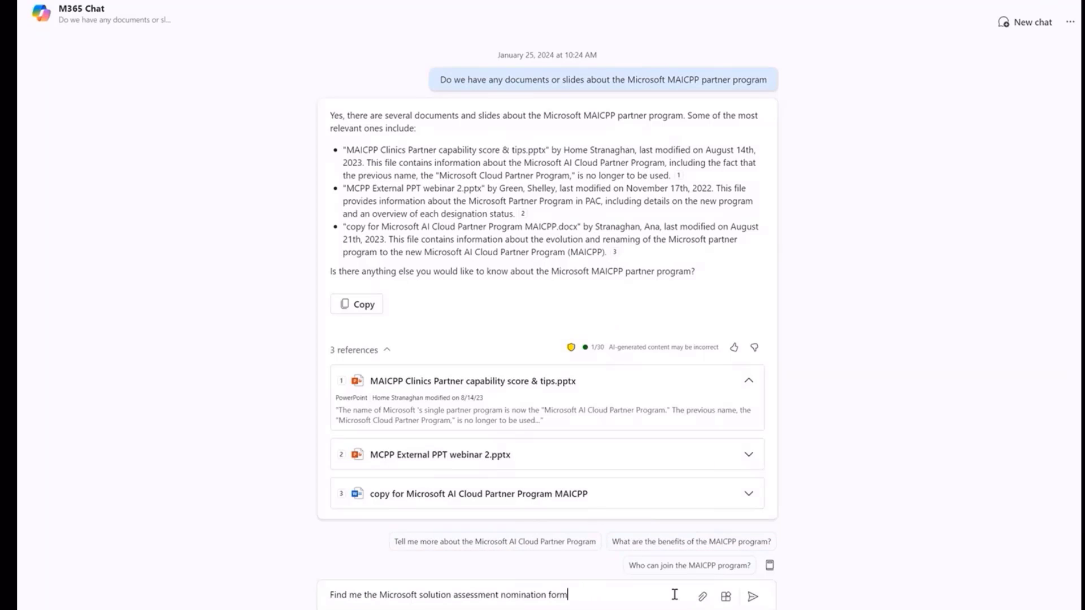
{"action": "left_click", "coordinate": [752, 598]}
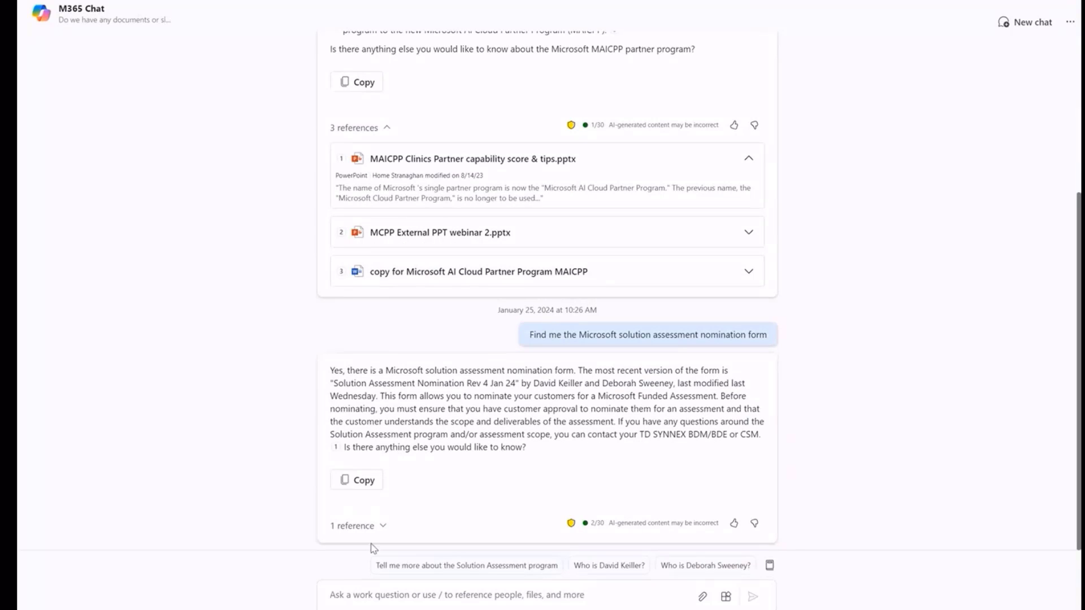
Expand the answer's reference, view the "Solution Assessment Nomination Rev 4 Jan 24" document, and return to the Teams Copilot chat
{"action": "left_click", "coordinate": [381, 526]}
{"action": "left_click", "coordinate": [449, 516]}
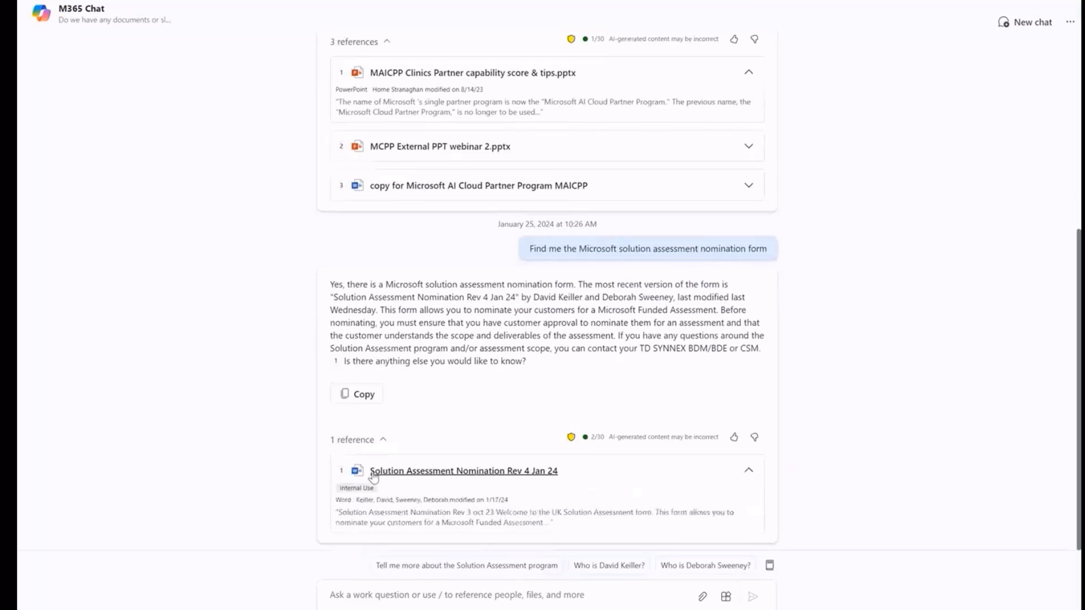
{"action": "left_click", "coordinate": [474, 473]}
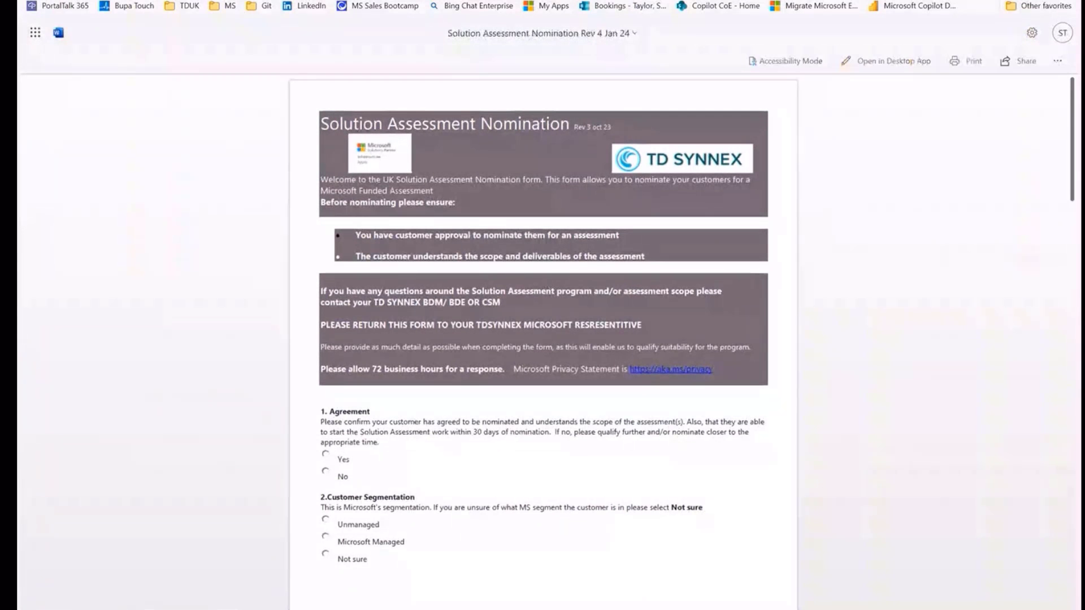
{"action": "mouse_move", "coordinate": [607, 609]}
{"action": "left_click", "coordinate": [530, 576]}
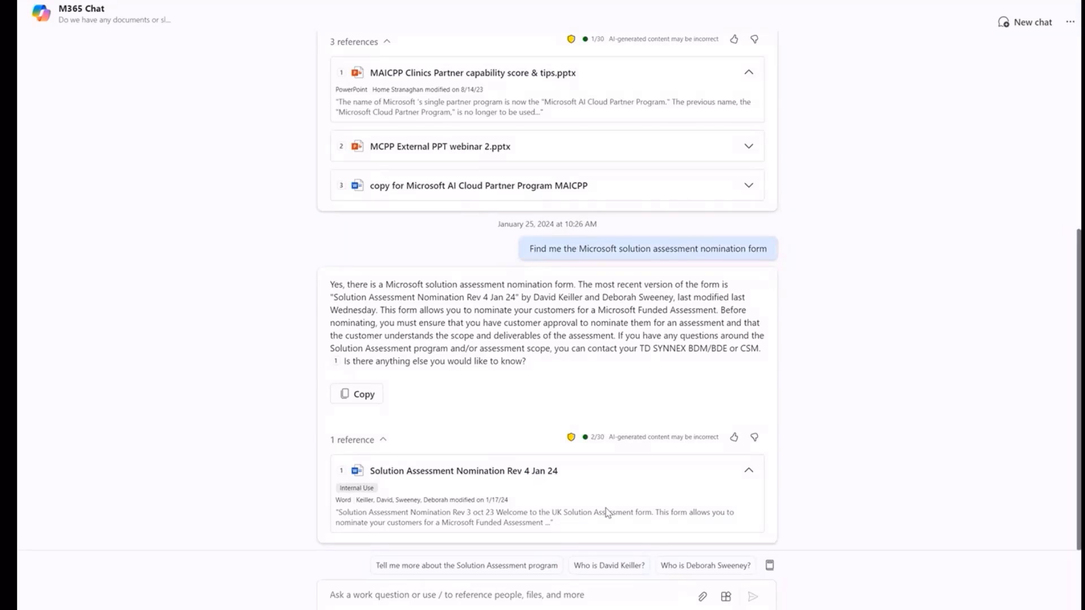
Switch to the Word demo script and copy the prompt "What's new in the CSP technical team chat"
{"action": "mouse_move", "coordinate": [662, 609]}
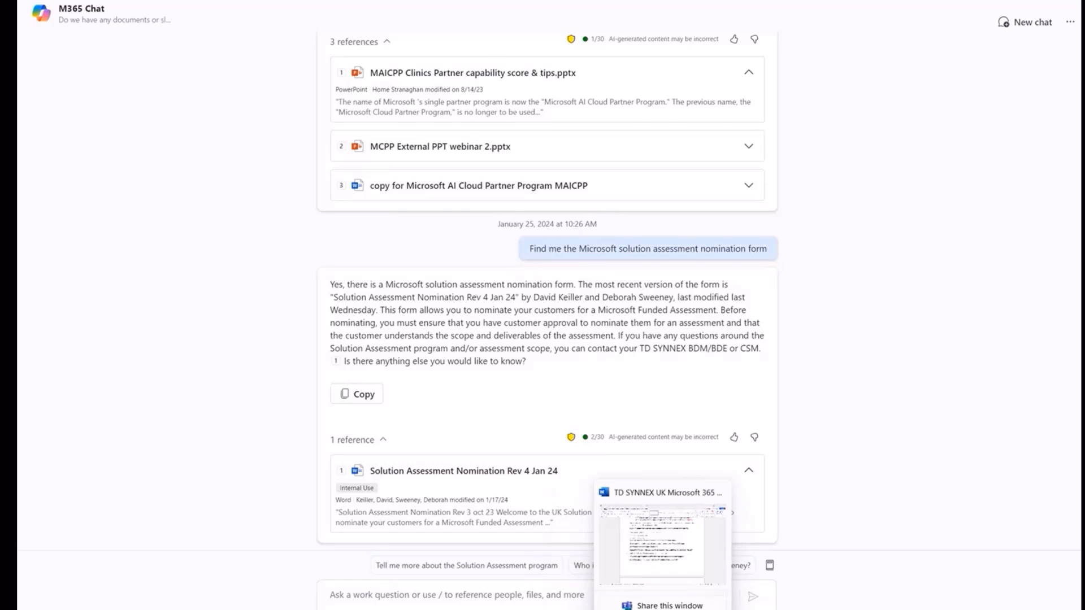
{"action": "left_click", "coordinate": [665, 542]}
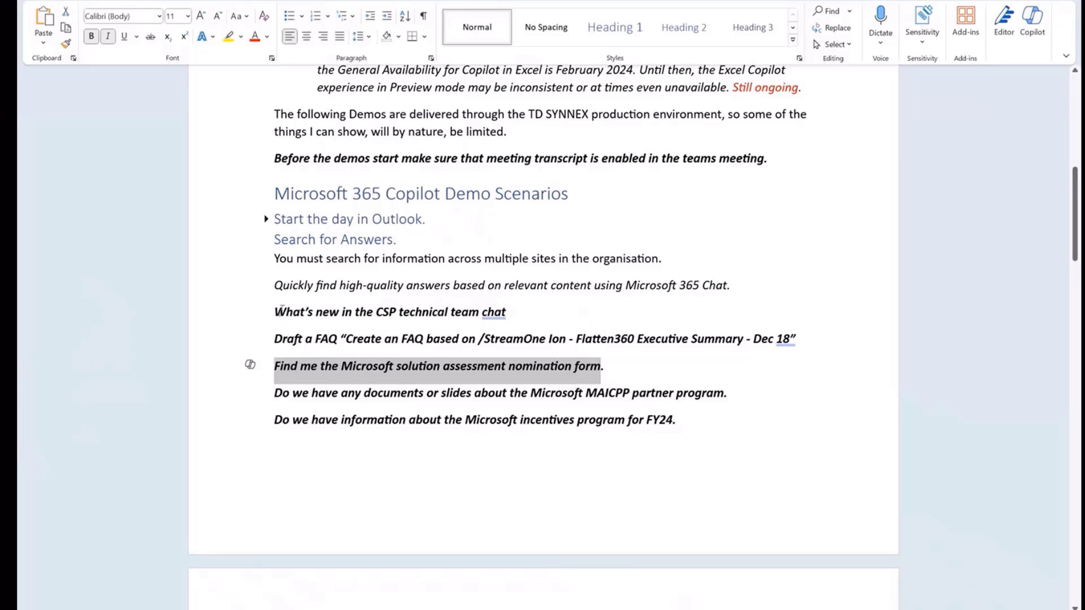
{"action": "left_click_drag", "start_coordinate": [282, 309], "coordinate": [507, 316]}
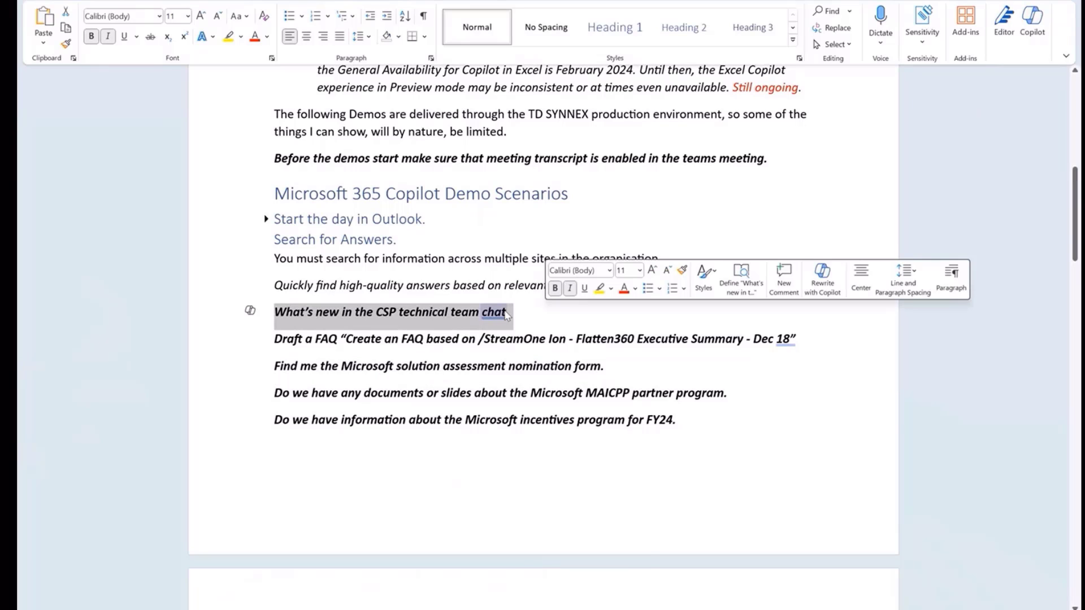
{"action": "right_click", "coordinate": [506, 312]}
{"action": "left_click", "coordinate": [555, 381]}
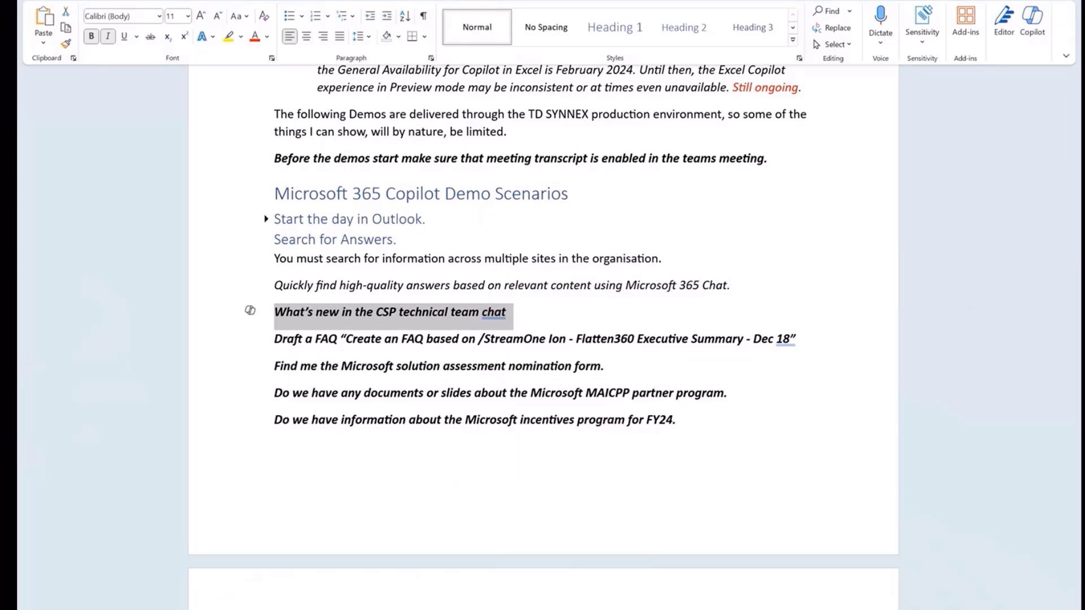
Switch to Microsoft 365 Chat in Teams, paste the copied CSP technical team chat question, and submit it
{"action": "left_click", "coordinate": [604, 609]}
{"action": "left_click", "coordinate": [498, 557]}
{"action": "left_click", "coordinate": [520, 596]}
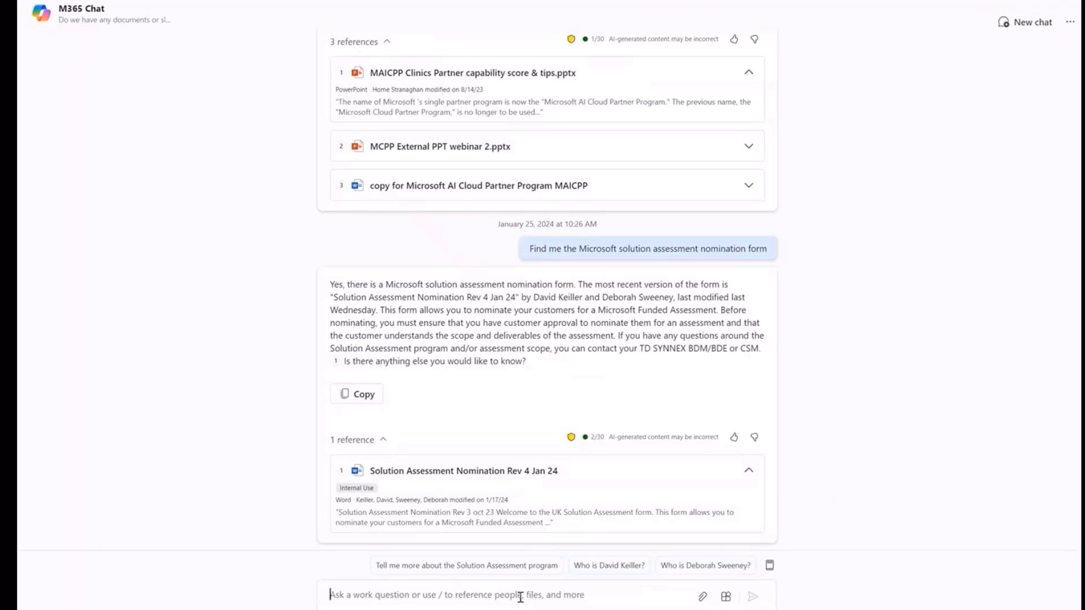
{"action": "right_click", "coordinate": [521, 597]}
{"action": "left_click", "coordinate": [569, 526]}
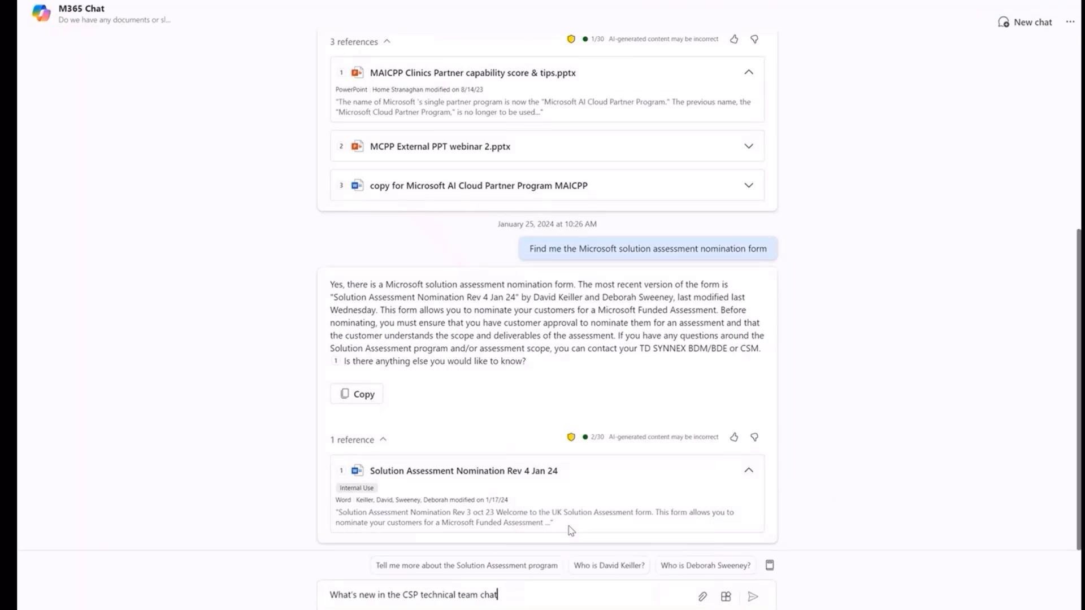
{"action": "left_click", "coordinate": [753, 597]}
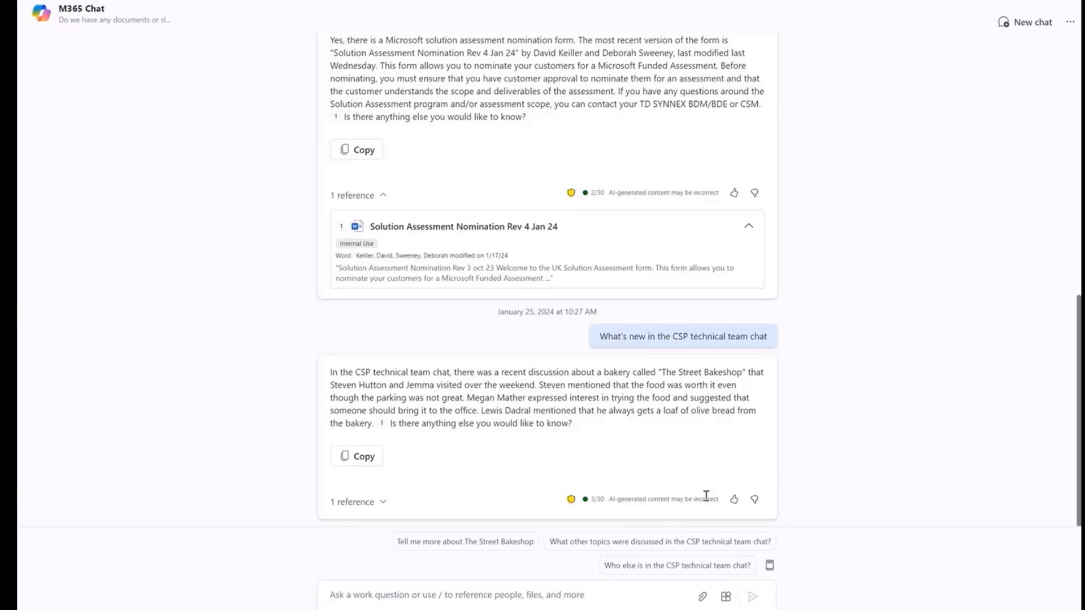
Switch to the Word demo script and copy the line "Draft a FAQ" with its prompt based on /StreamOne Ion - Flatten360 Executive Summary - Dec 18
{"action": "key", "text": "alt+Tab"}
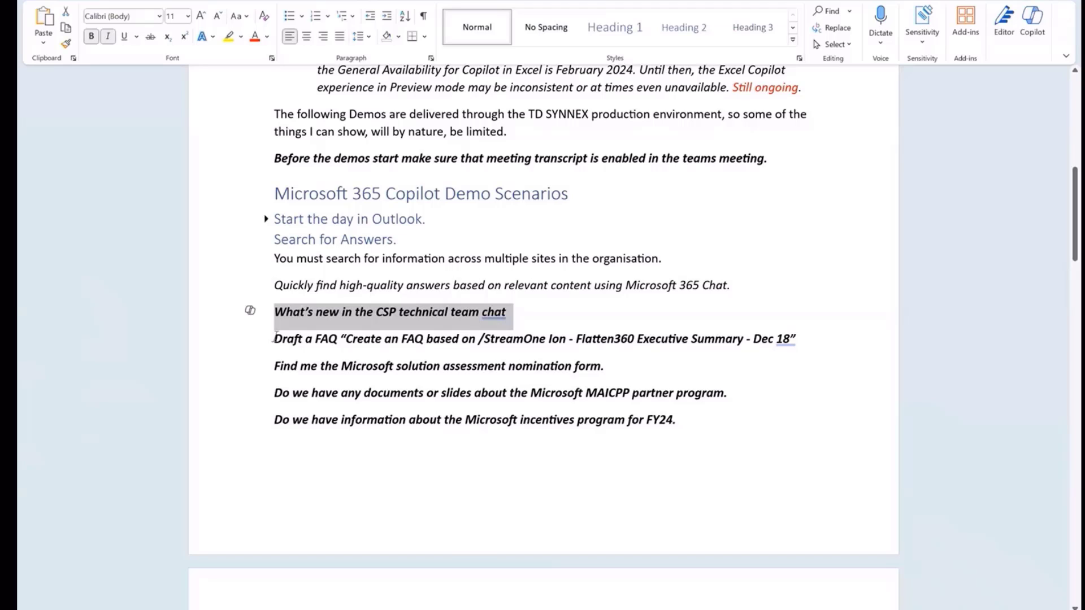
{"action": "left_click_drag", "start_coordinate": [275, 338], "coordinate": [791, 342]}
{"action": "right_click", "coordinate": [792, 342]}
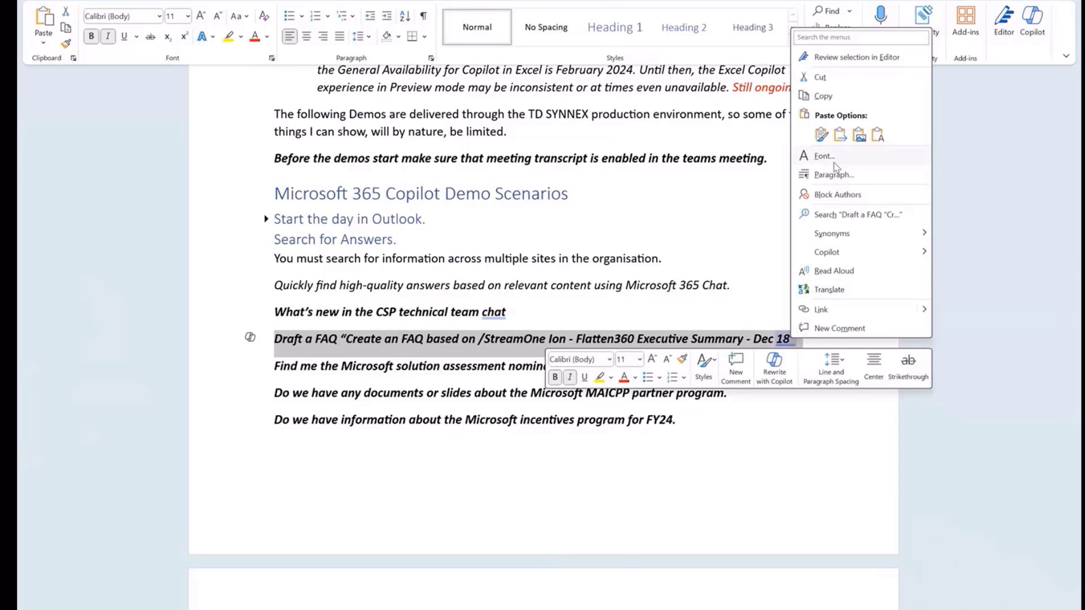
{"action": "left_click", "coordinate": [829, 97]}
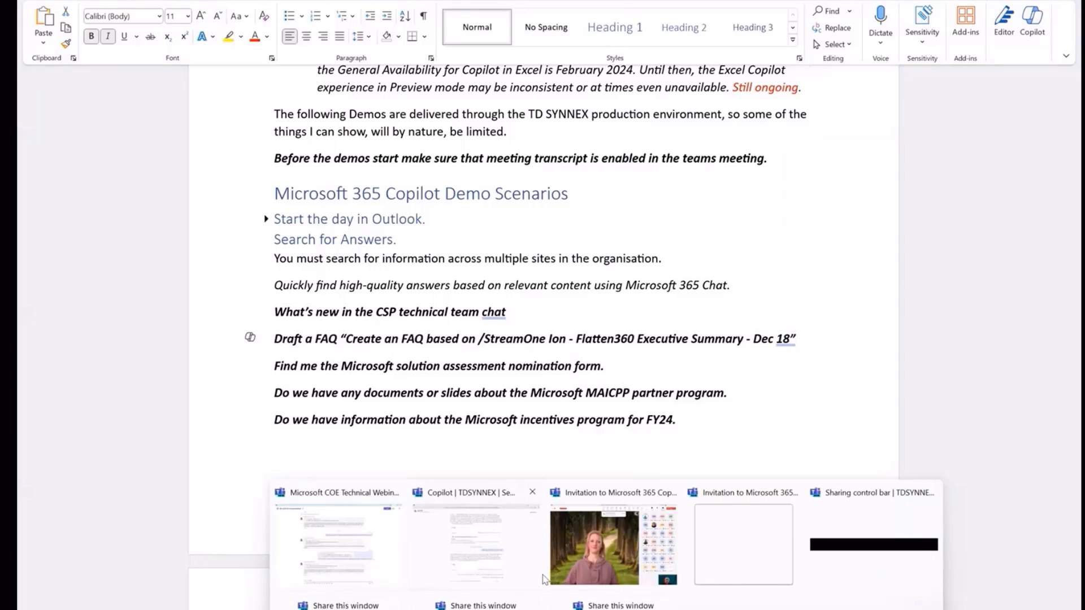
Switch to Microsoft 365 Chat in Teams, paste the copied FAQ prompt about StreamOne Ion - Flatten360 Executive Summary - Dec 18, and submit it
{"action": "left_click", "coordinate": [517, 567]}
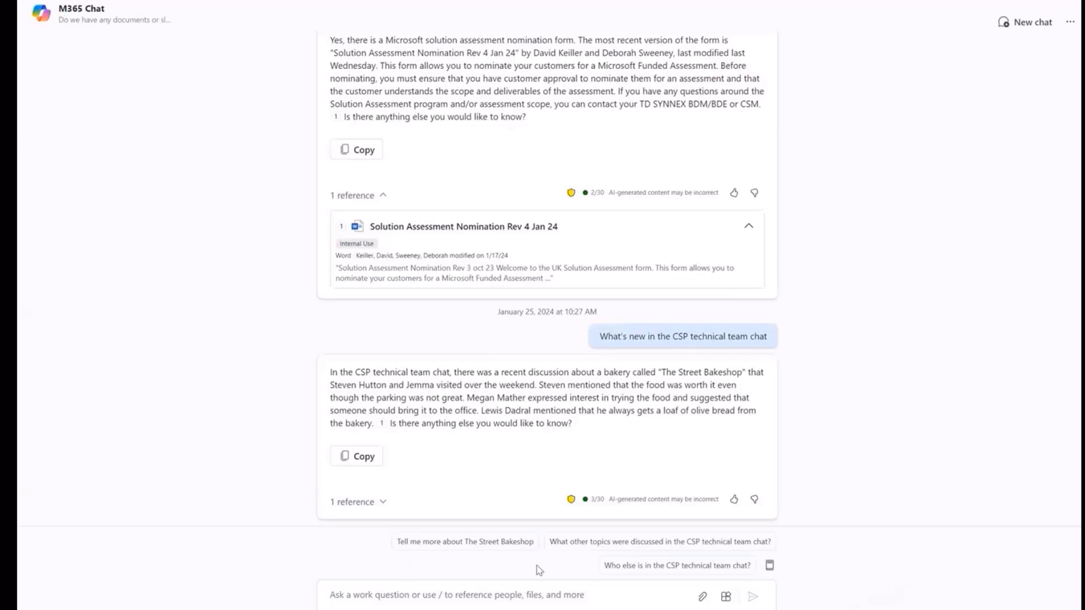
{"action": "right_click", "coordinate": [514, 591]}
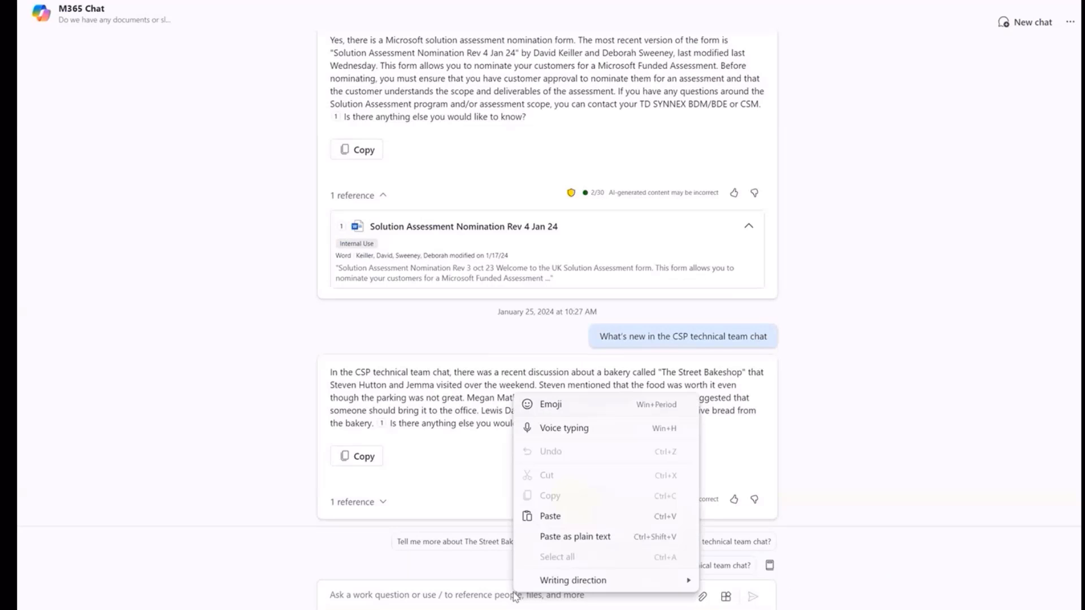
{"action": "left_click", "coordinate": [565, 515]}
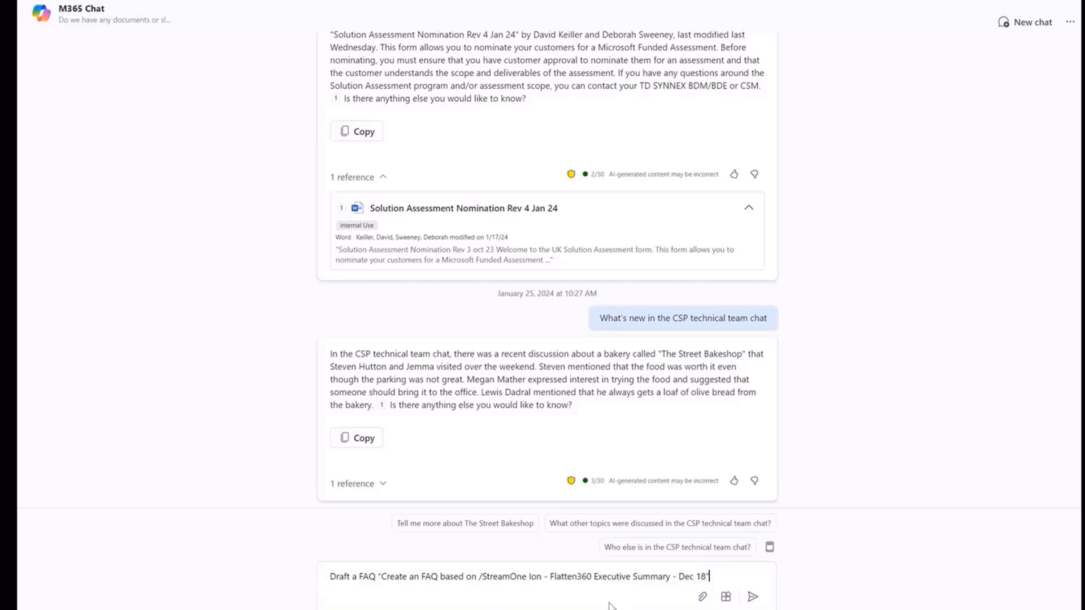
{"action": "left_click", "coordinate": [753, 597]}
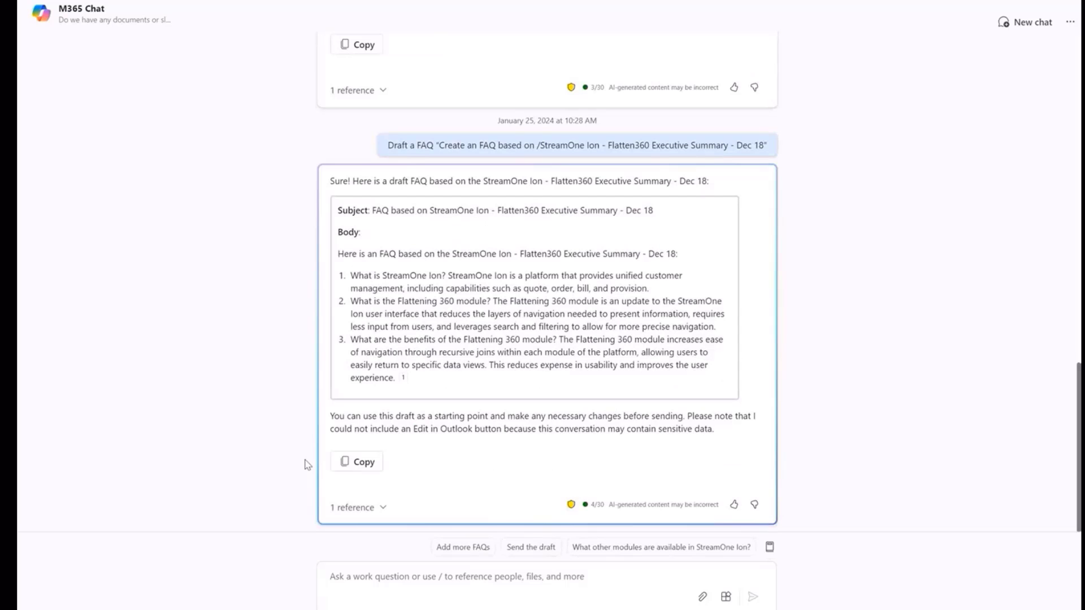
Copy the drafted FAQ from the chat, paste it into a new blank Word document to view it, and close that document without saving
{"action": "left_click", "coordinate": [373, 464]}
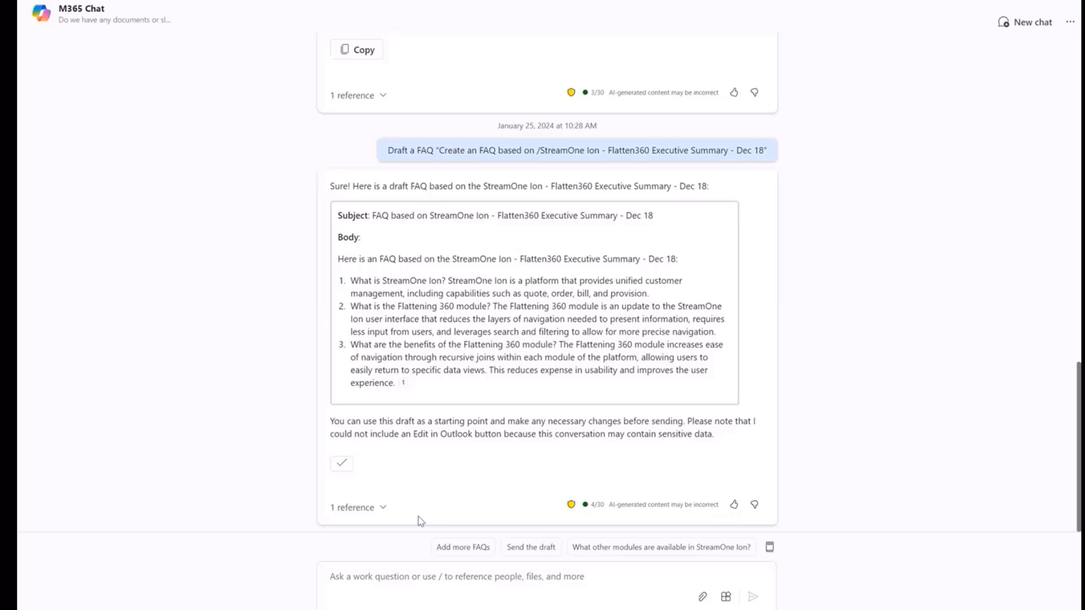
{"action": "left_click", "coordinate": [663, 609]}
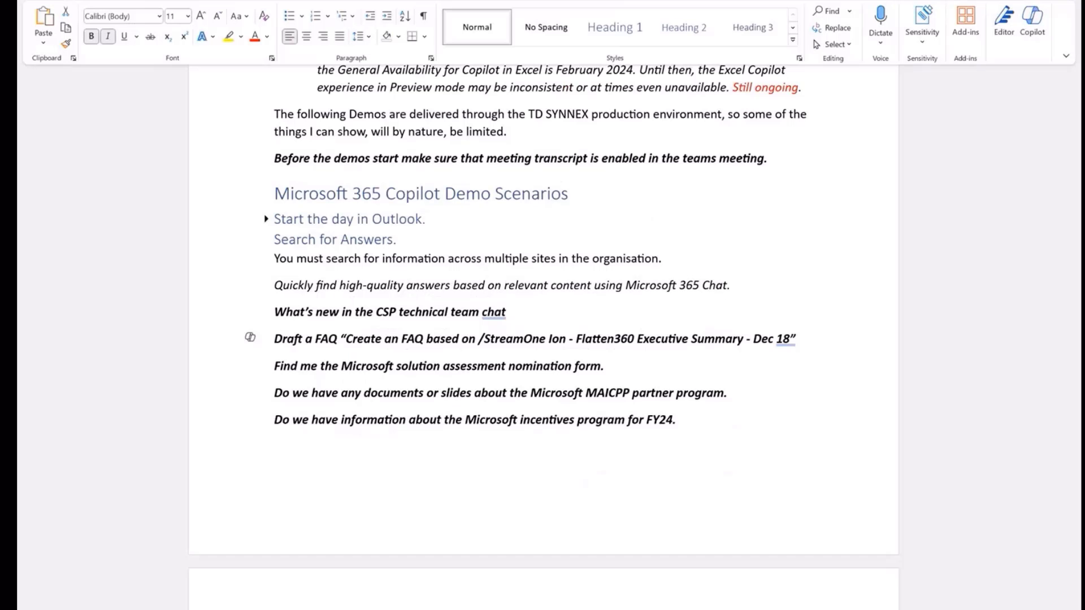
{"action": "left_click", "coordinate": [47, 1]}
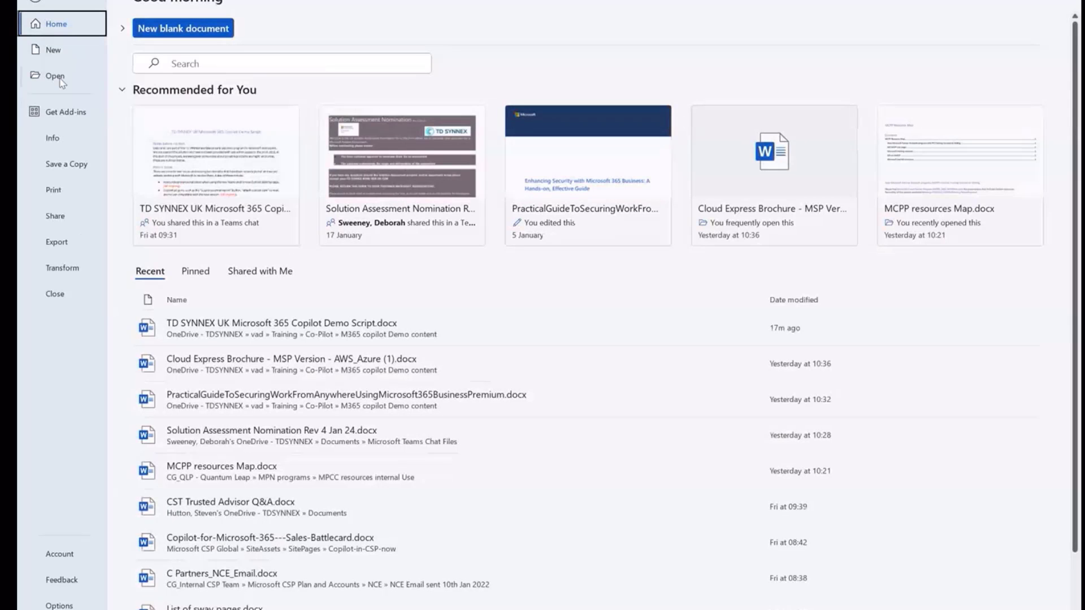
{"action": "left_click", "coordinate": [55, 52]}
{"action": "left_click", "coordinate": [196, 115]}
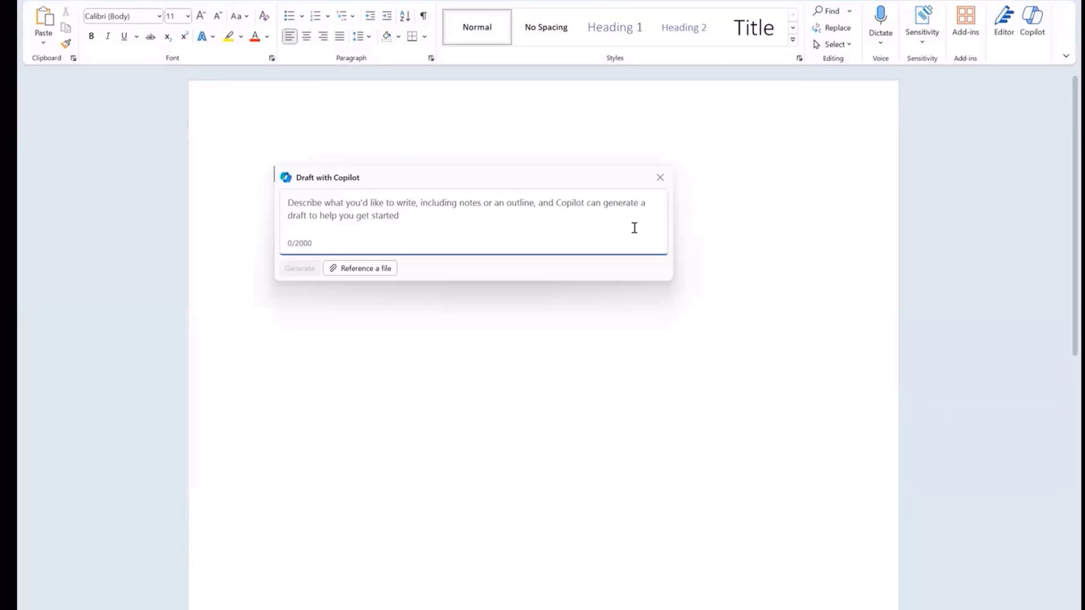
{"action": "left_click", "coordinate": [660, 178]}
{"action": "key", "text": "ctrl+v"}
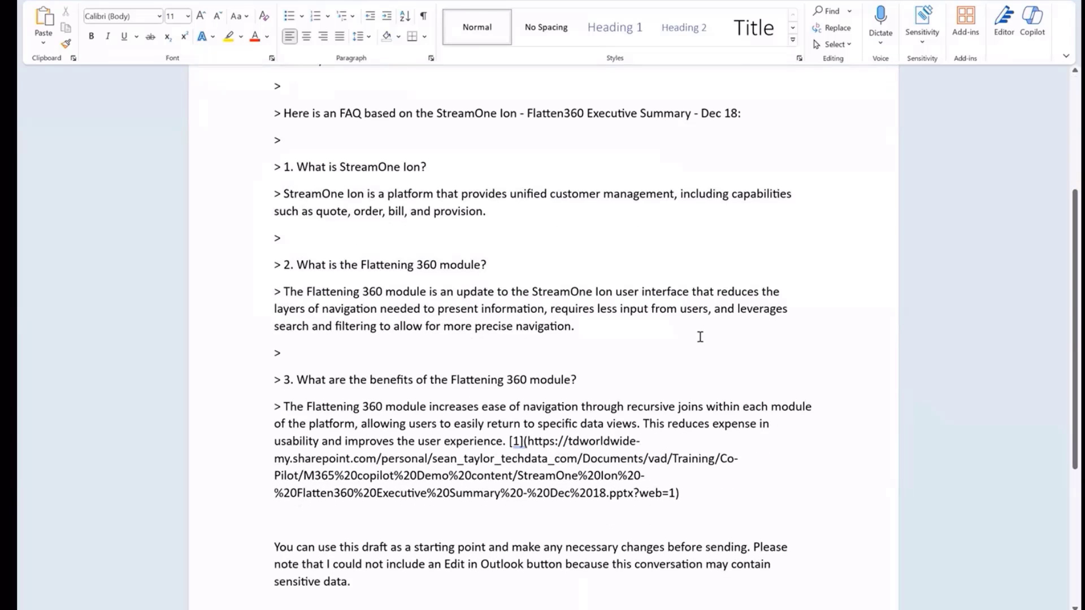
{"action": "scroll", "coordinate": [540, 554], "scroll_direction": "up", "scroll_amount": 3}
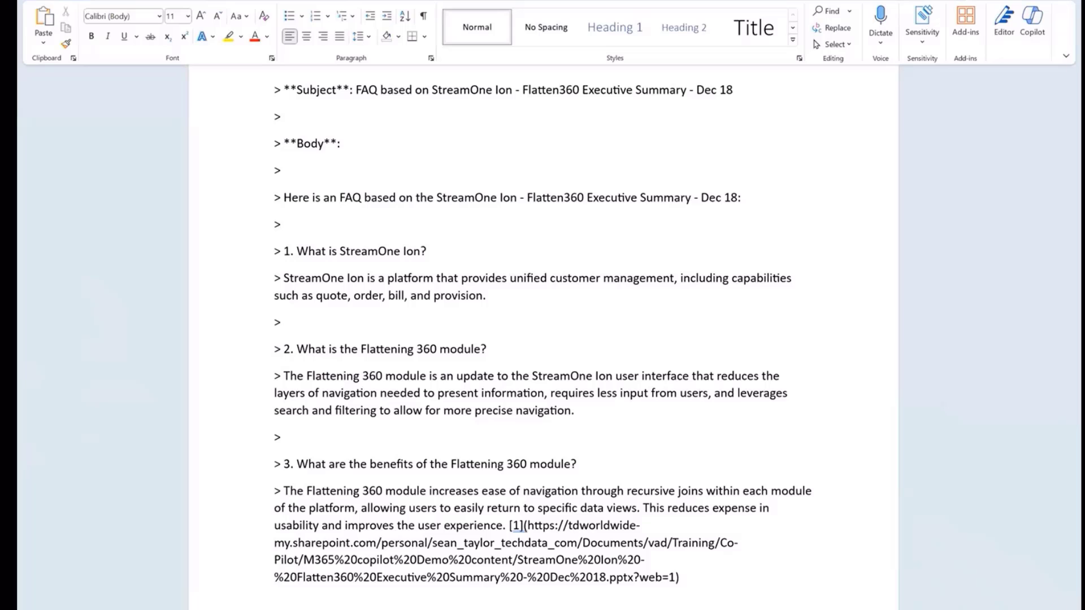
{"action": "left_click", "coordinate": [1066, 2]}
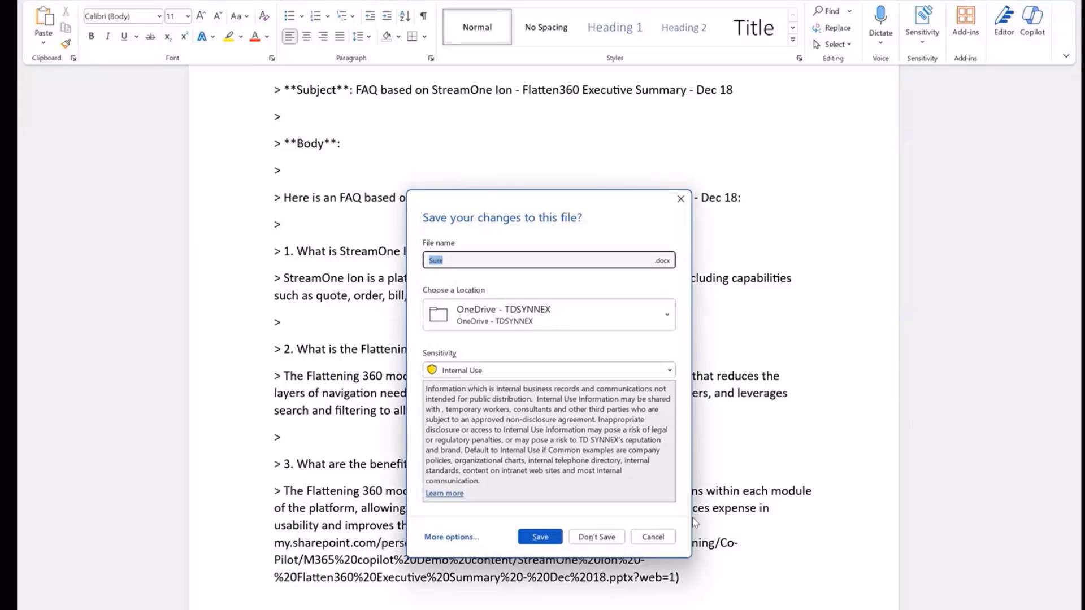
{"action": "left_click", "coordinate": [615, 537]}
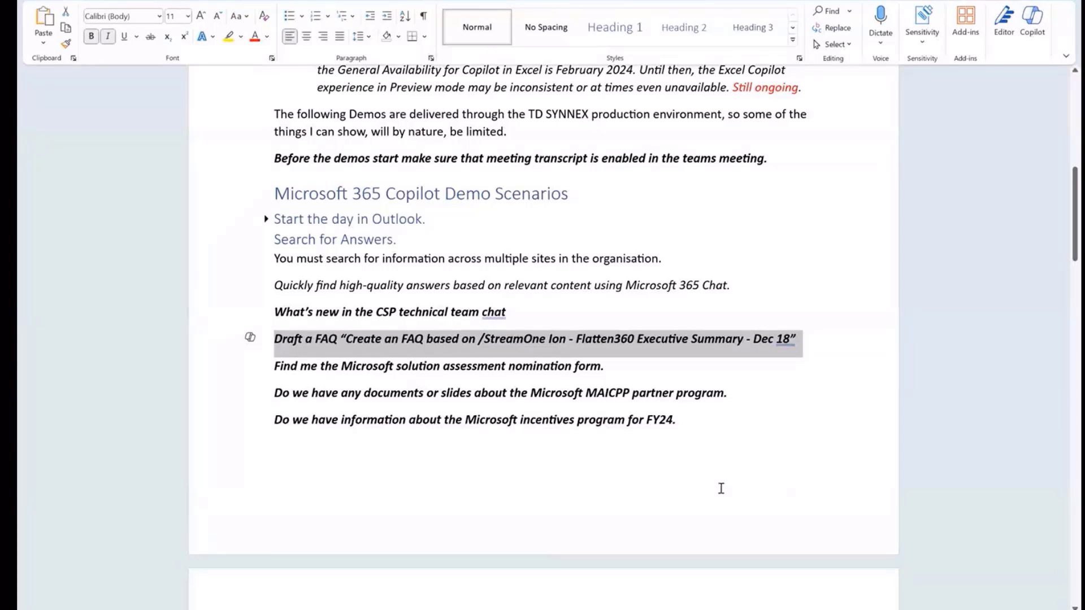
Collapse the demo script's Search for Answers section and open the Review documents link in the browser and in the desktop Word app
{"action": "left_click", "coordinate": [267, 240]}
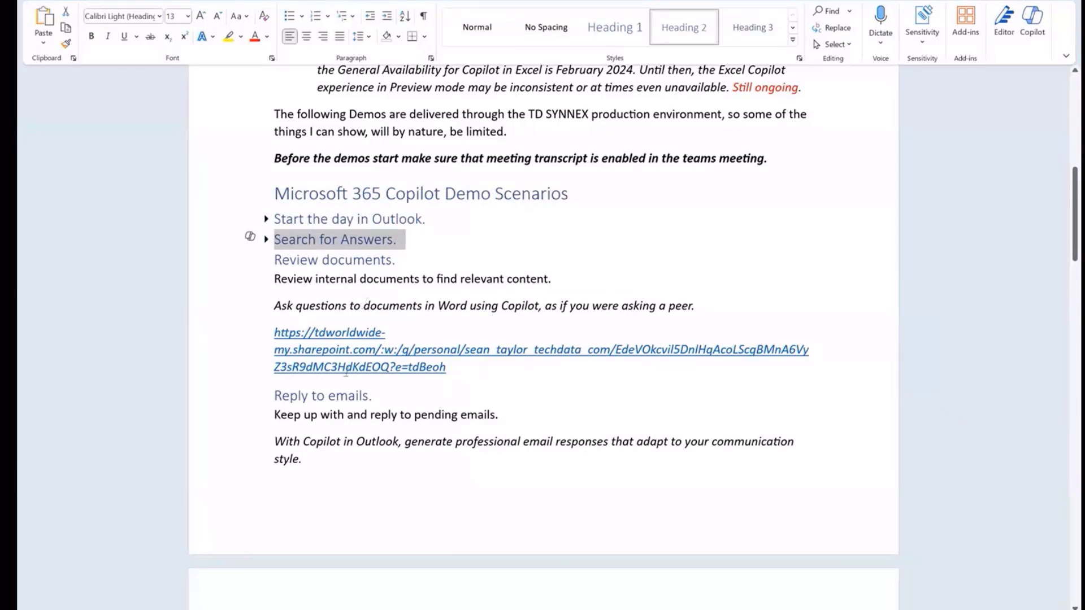
{"action": "left_click", "coordinate": [369, 357], "text": "ctrl"}
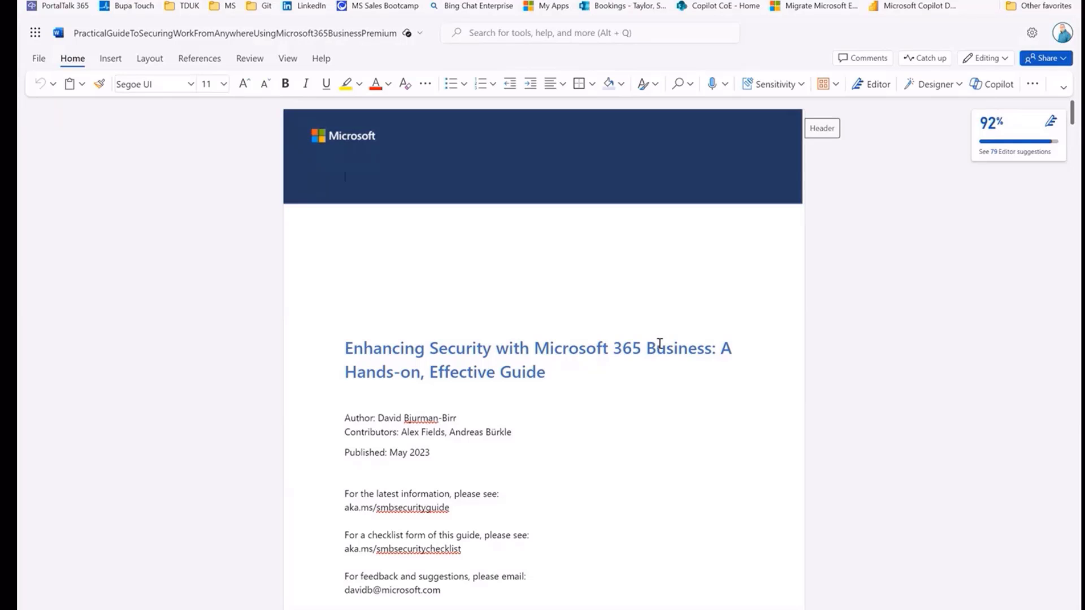
{"action": "left_click", "coordinate": [987, 58]}
{"action": "left_click", "coordinate": [940, 182]}
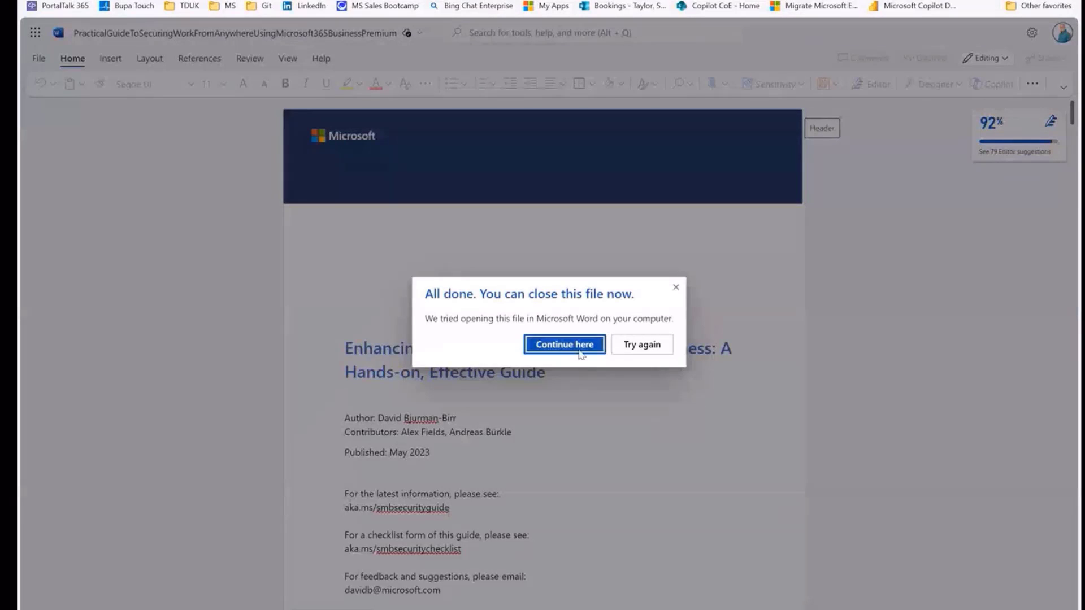
{"action": "left_click", "coordinate": [580, 352]}
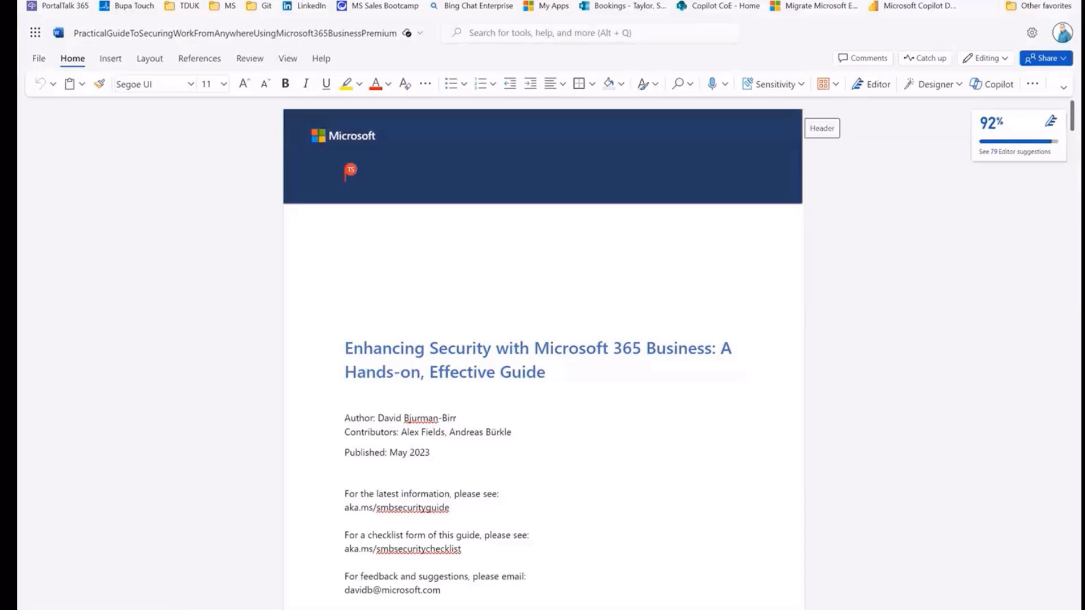
Open Copilot beside the security guide in Word for the web and in desktop Word, and return to the browser version
{"action": "mouse_move", "coordinate": [606, 609]}
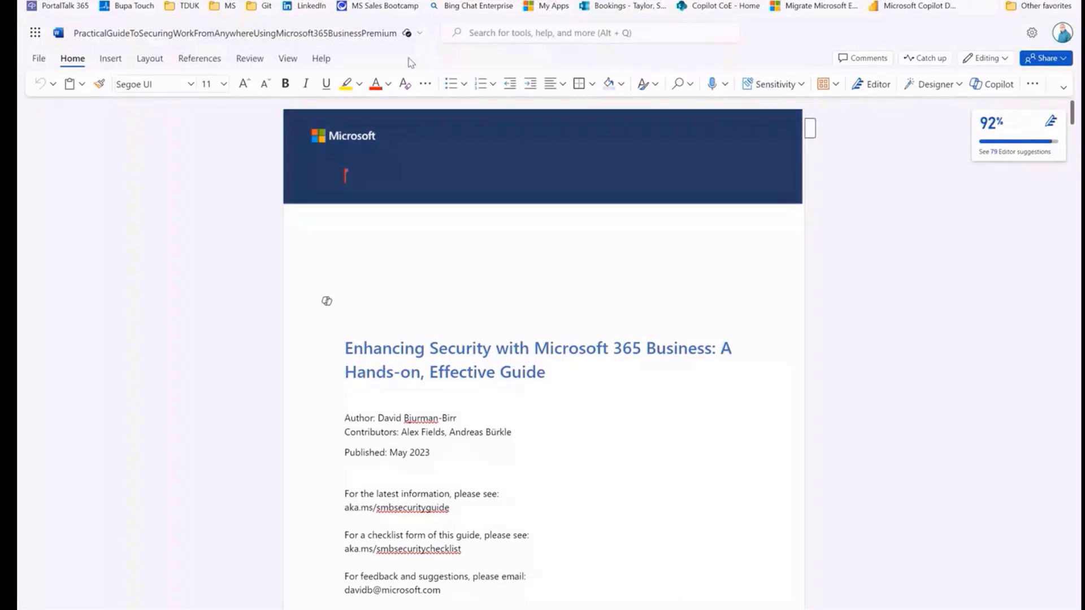
{"action": "left_click", "coordinate": [1004, 86]}
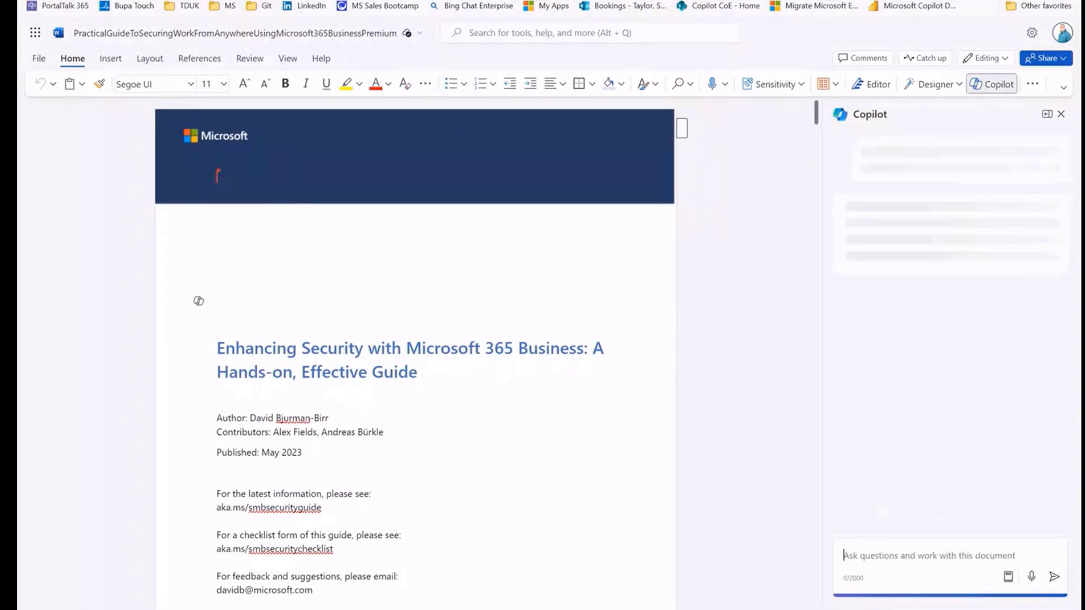
{"action": "mouse_move", "coordinate": [662, 609]}
{"action": "left_click", "coordinate": [746, 546]}
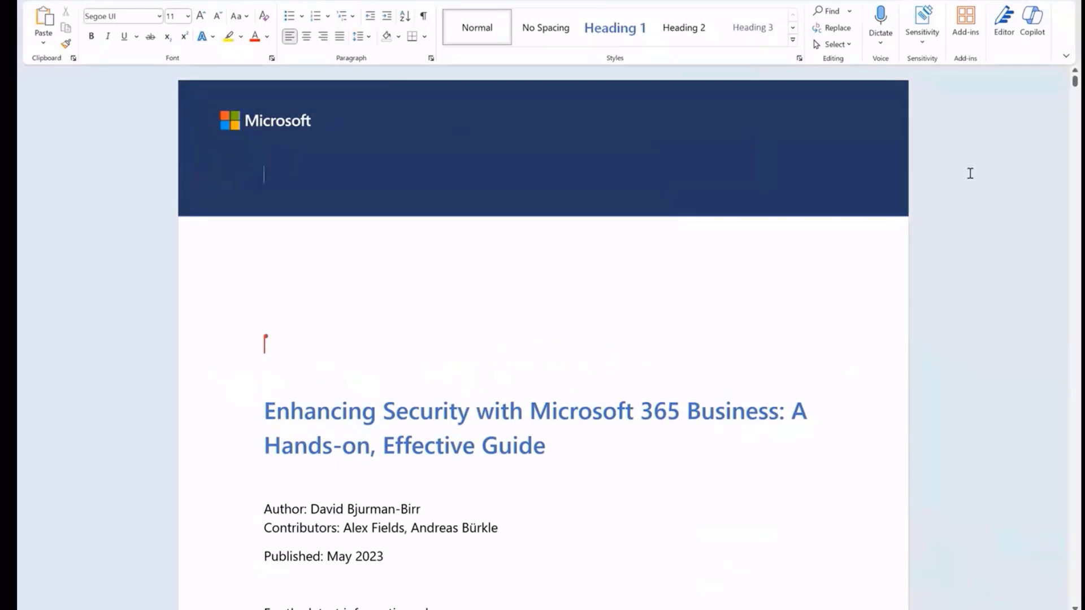
{"action": "left_click", "coordinate": [1034, 23]}
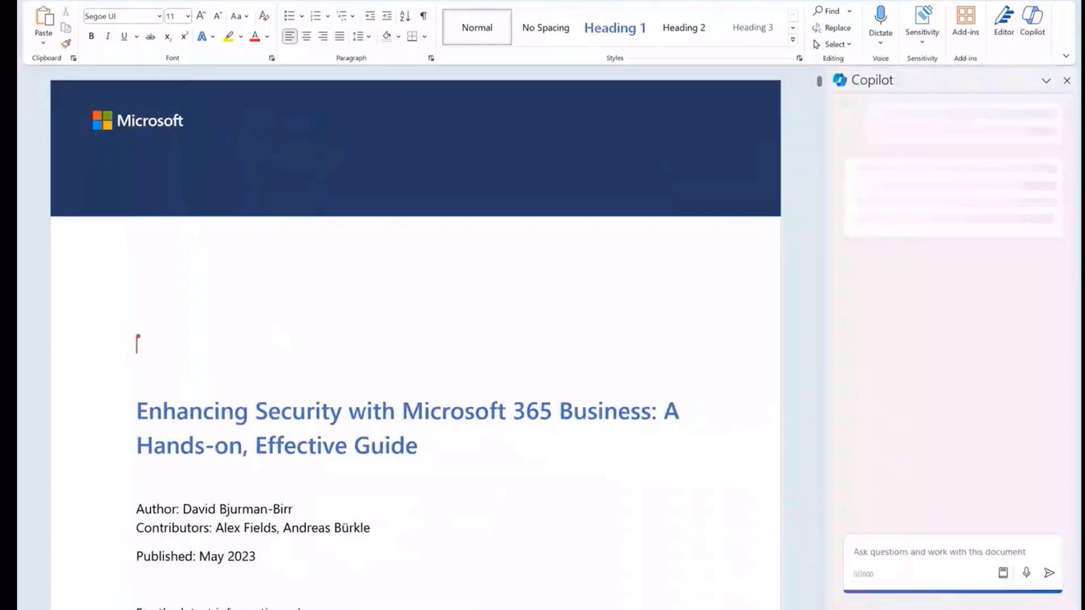
{"action": "left_click", "coordinate": [580, 609]}
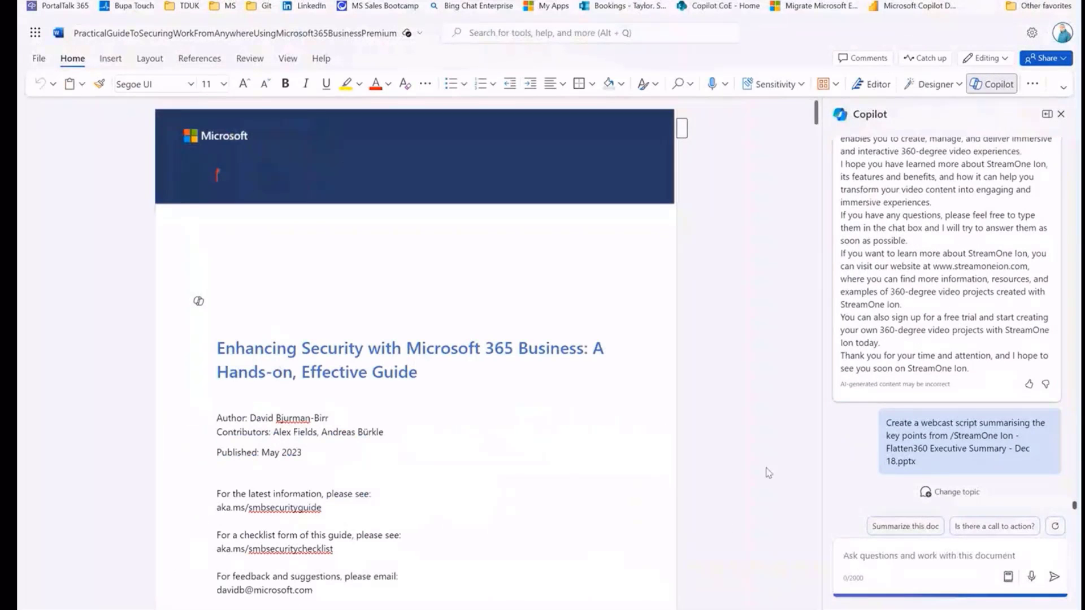
Find the suggested prompts at the start of the Copilot conversation and run "Summarize this doc" on the security guide
{"action": "scroll", "coordinate": [894, 457], "scroll_direction": "up", "scroll_amount": 10}
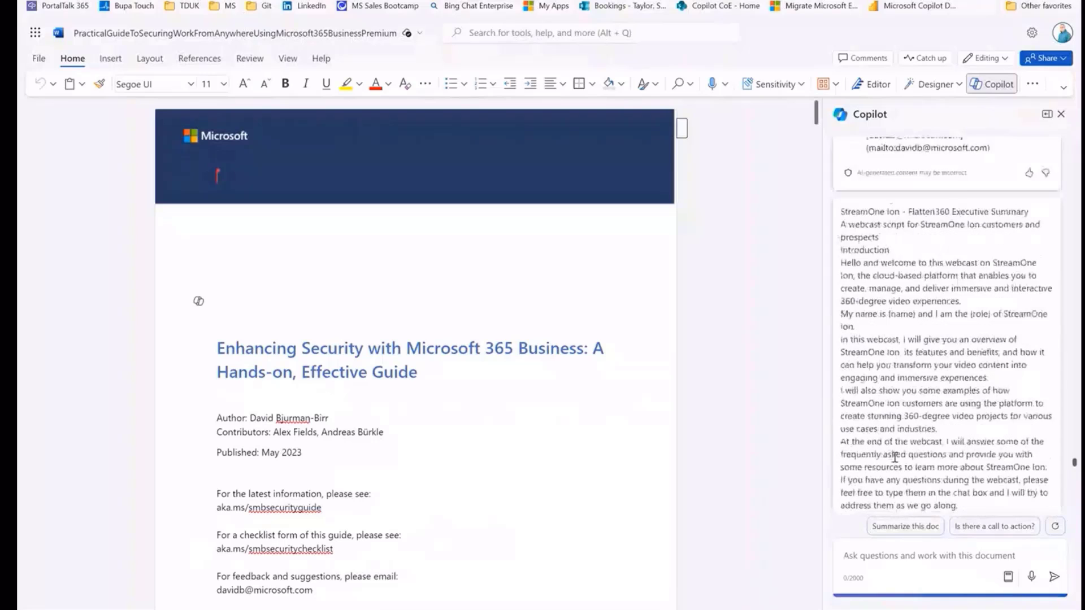
{"action": "scroll", "coordinate": [895, 457], "scroll_direction": "up", "scroll_amount": 5}
{"action": "scroll", "coordinate": [898, 459], "scroll_direction": "up", "scroll_amount": 15}
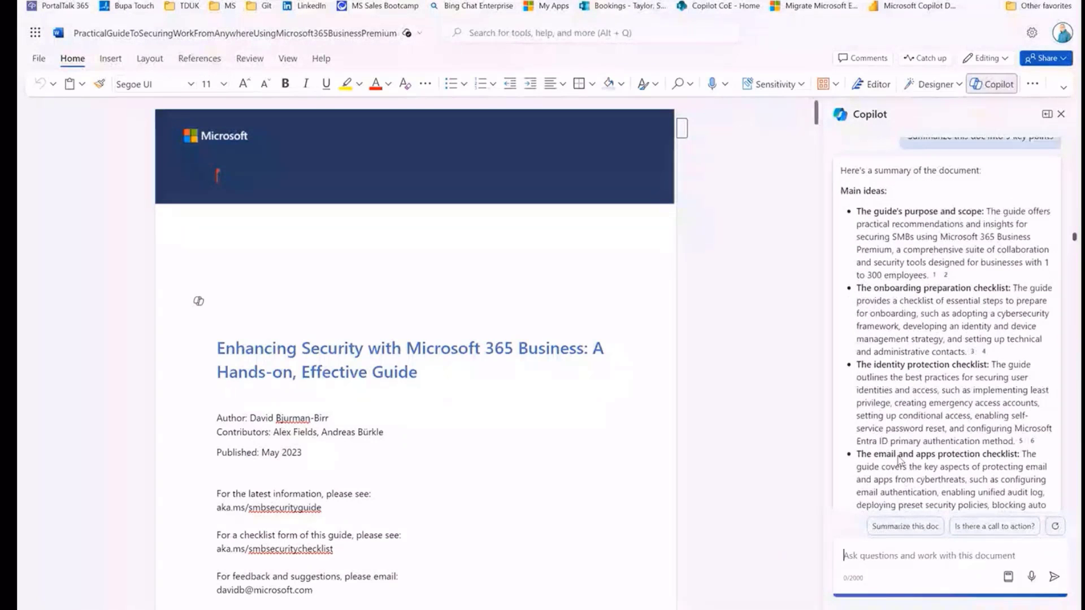
{"action": "scroll", "coordinate": [899, 459], "scroll_direction": "up", "scroll_amount": 8}
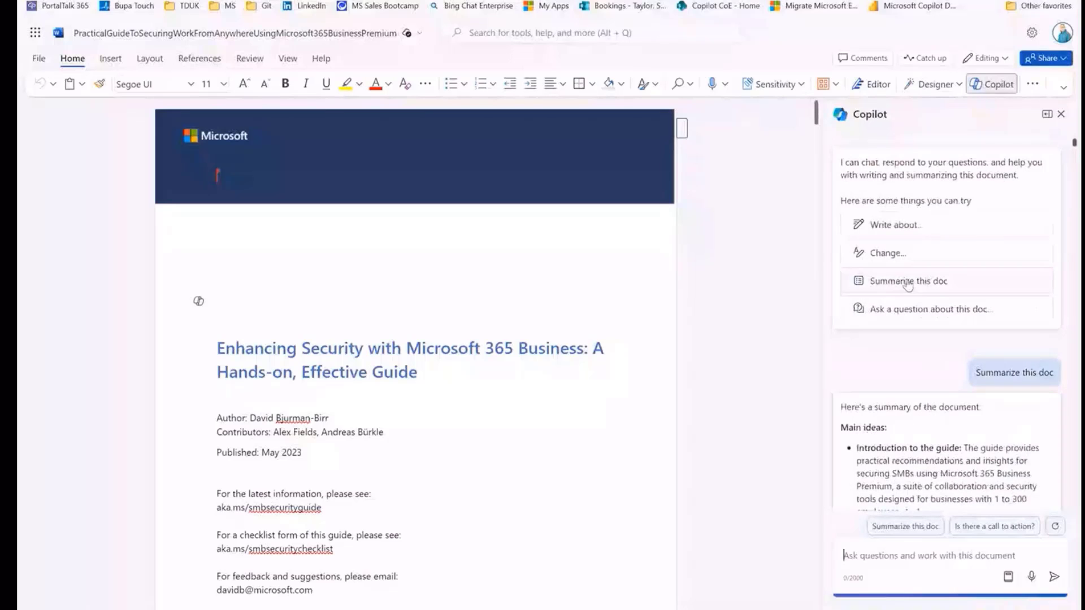
{"action": "left_click", "coordinate": [908, 283]}
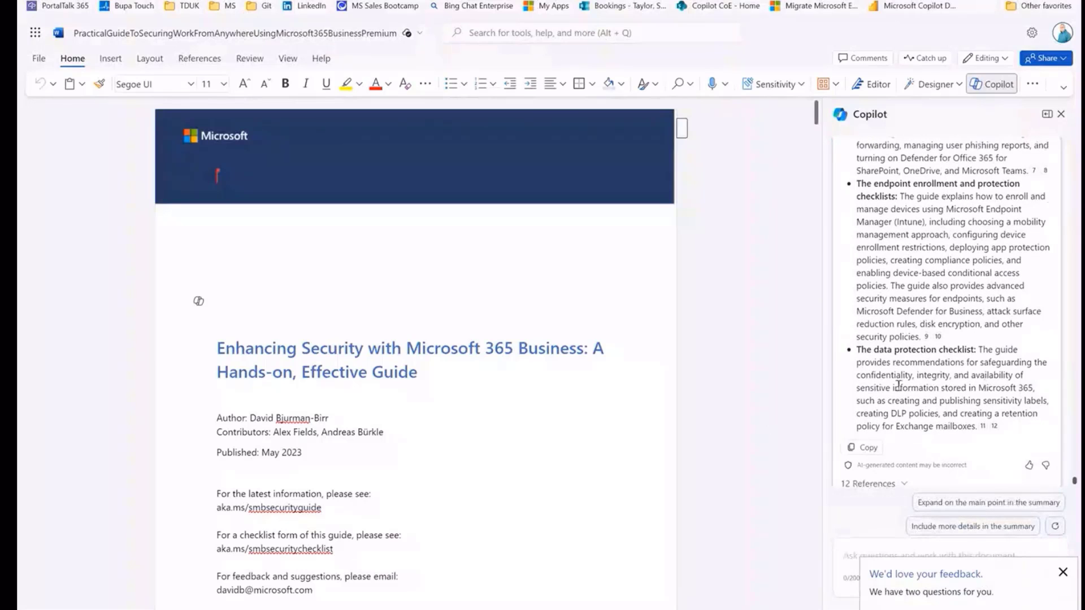
Read through Copilot's new summary of the guide from its beginning, expand its references, and look through the cited passages
{"action": "scroll", "coordinate": [906, 385], "scroll_direction": "up", "scroll_amount": 2}
{"action": "scroll", "coordinate": [906, 384], "scroll_direction": "up", "scroll_amount": 5}
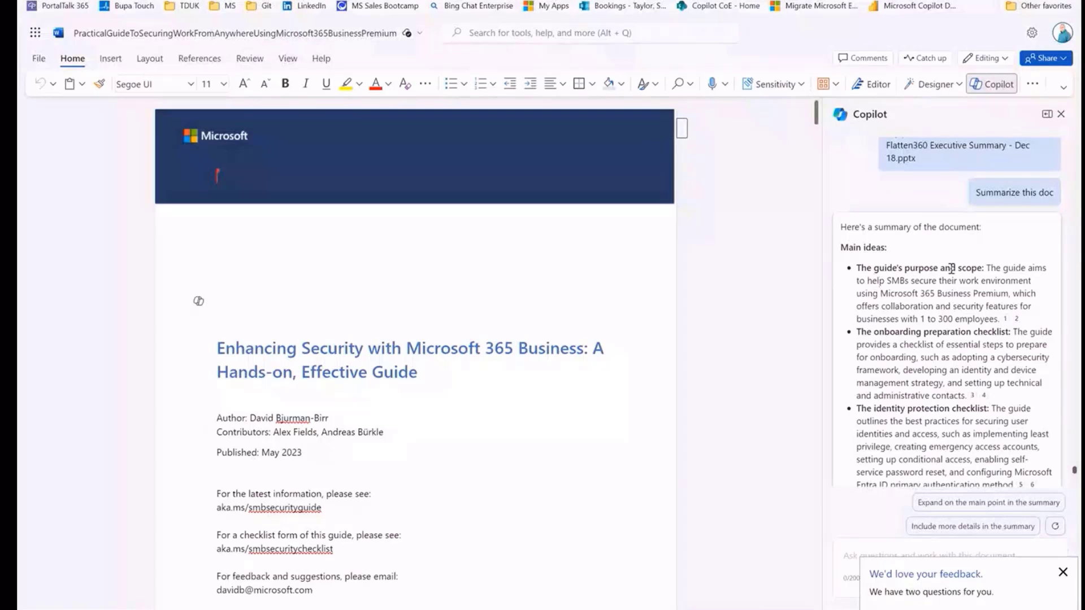
{"action": "scroll", "coordinate": [948, 287], "scroll_direction": "down", "scroll_amount": 1}
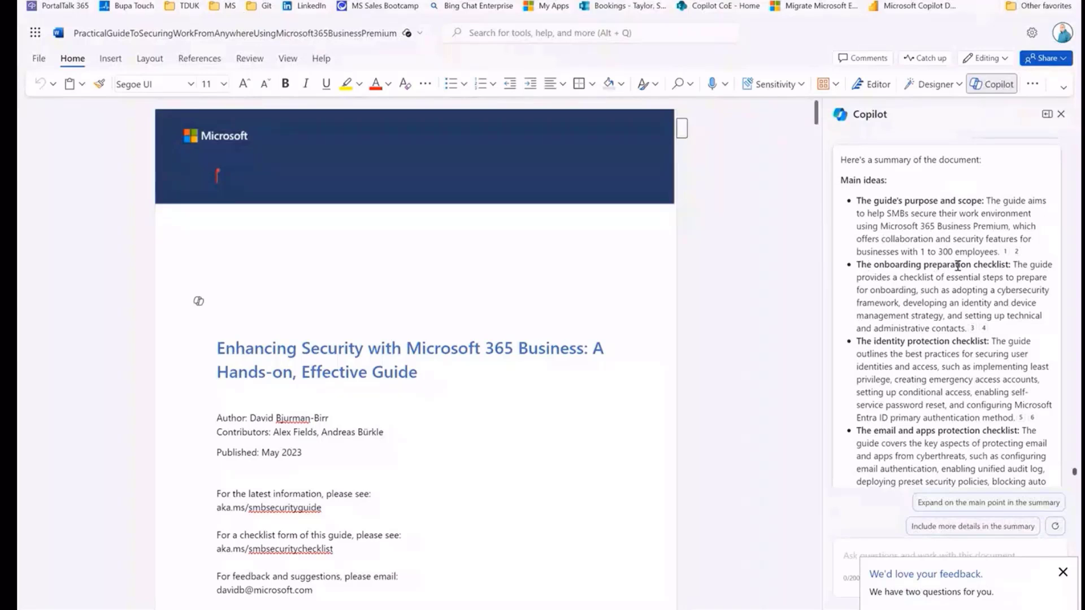
{"action": "scroll", "coordinate": [958, 266], "scroll_direction": "down", "scroll_amount": 2}
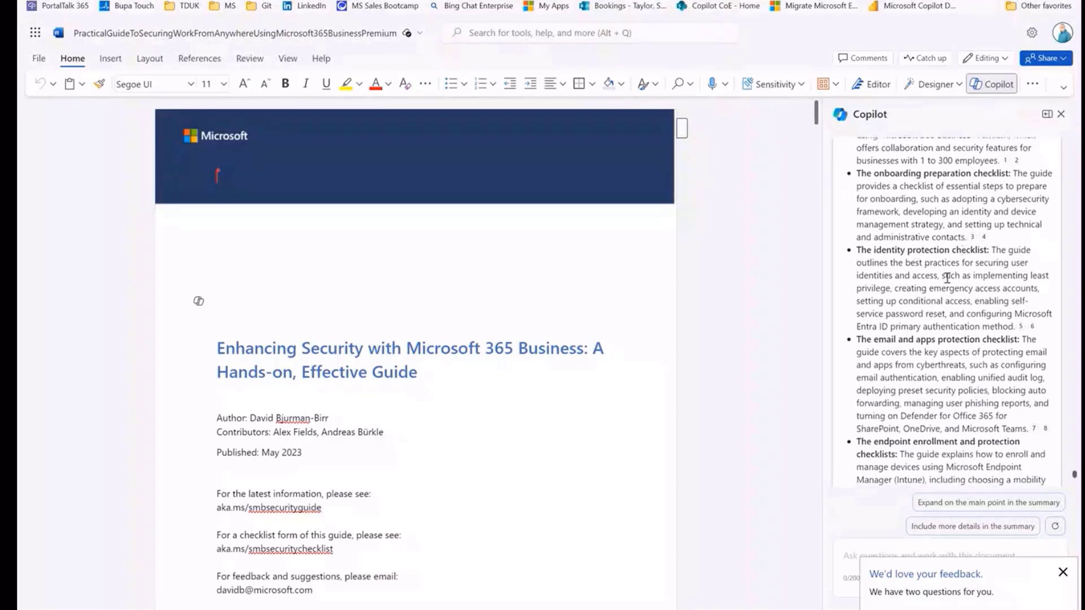
{"action": "scroll", "coordinate": [911, 296], "scroll_direction": "down", "scroll_amount": 1}
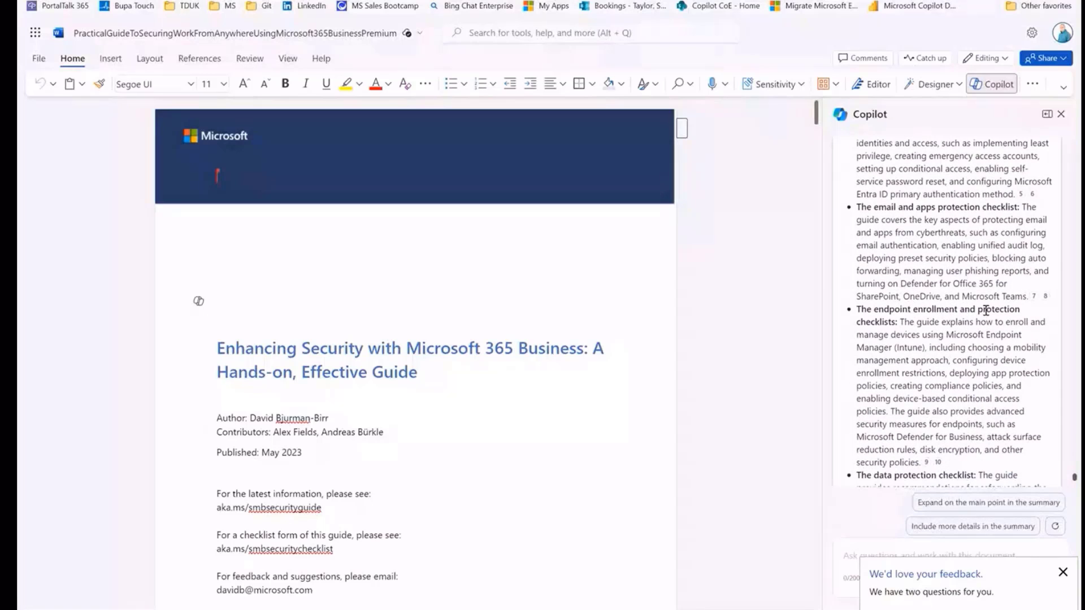
{"action": "scroll", "coordinate": [986, 310], "scroll_direction": "down", "scroll_amount": 3}
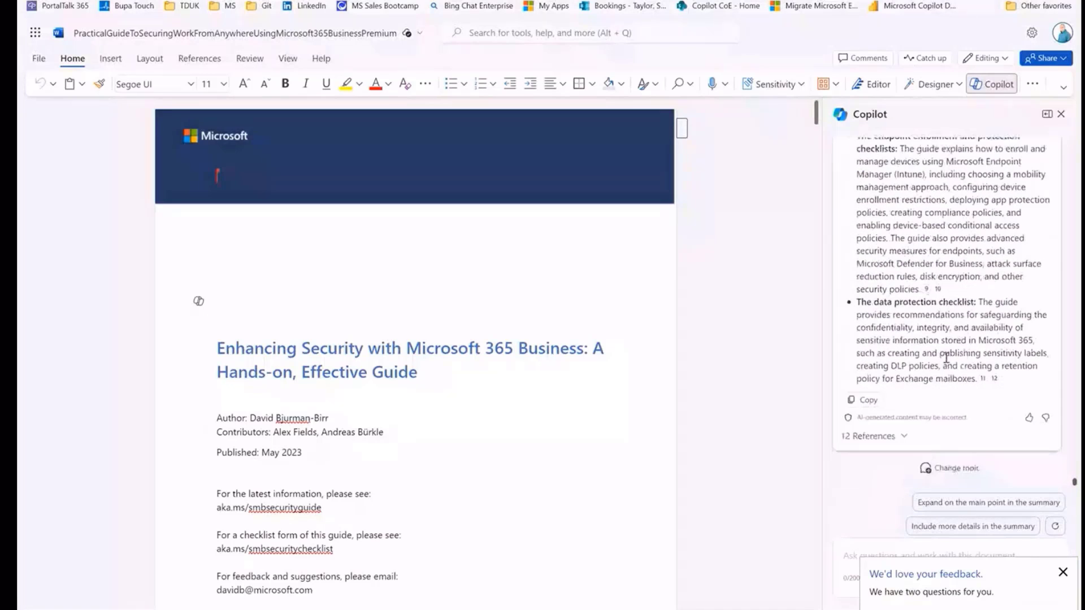
{"action": "left_click", "coordinate": [896, 438]}
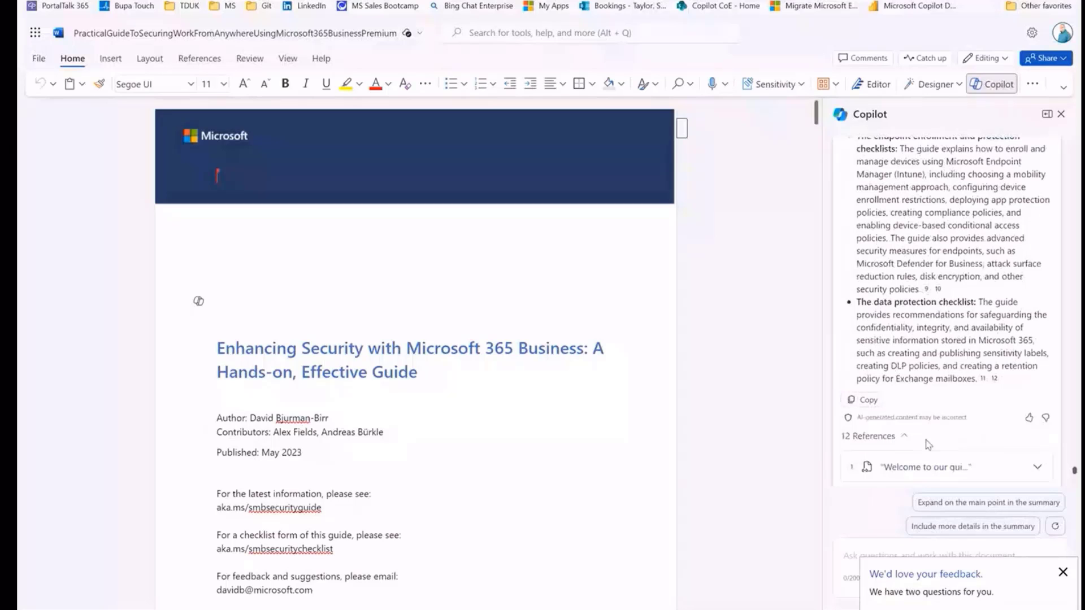
{"action": "scroll", "coordinate": [910, 464], "scroll_direction": "down", "scroll_amount": 5}
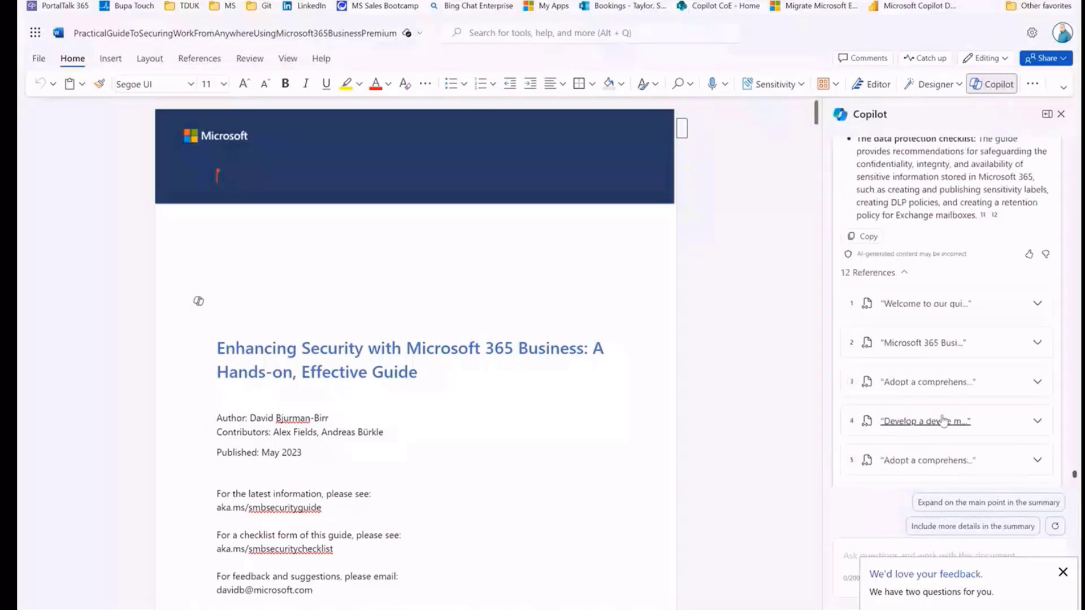
{"action": "scroll", "coordinate": [923, 365], "scroll_direction": "down", "scroll_amount": 4}
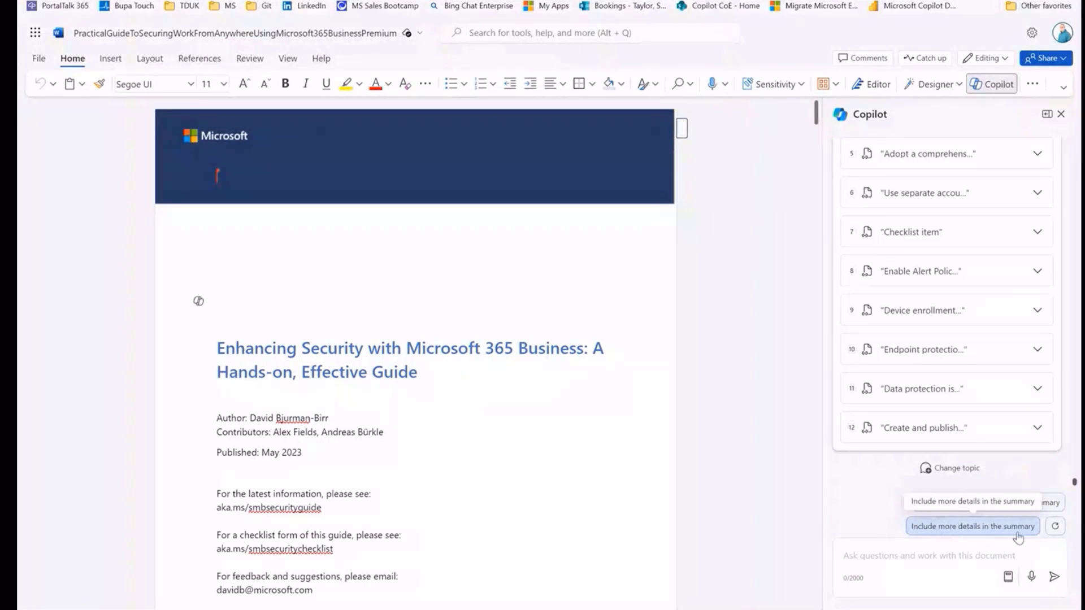
Ask Copilot "does this doc have any calls to action" about the security guide and expand the reference cited in its answer
{"action": "left_click", "coordinate": [896, 561]}
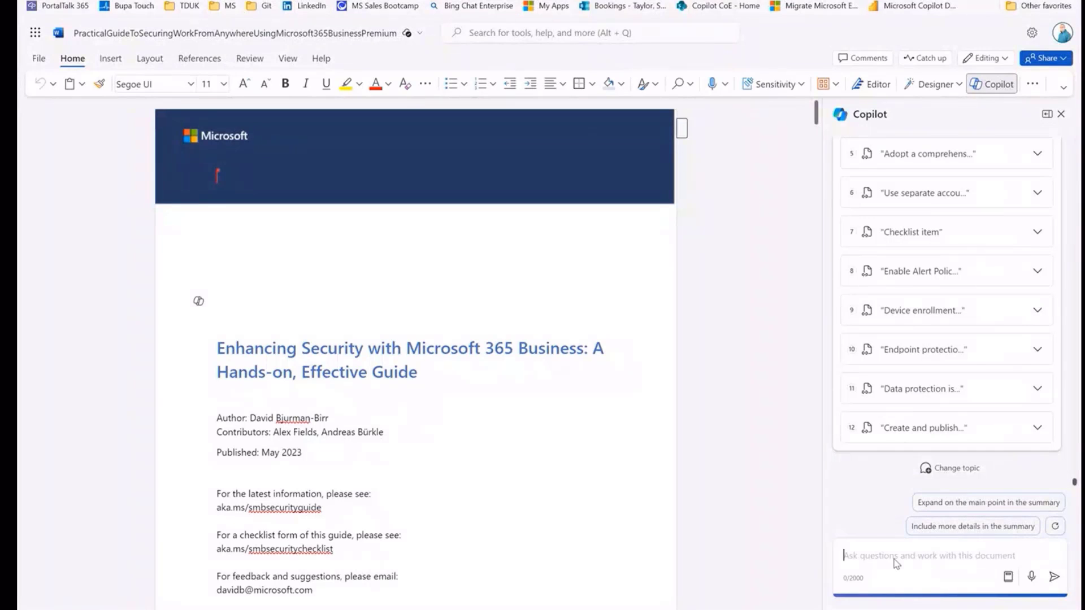
{"action": "type", "text": "does this doc have "}
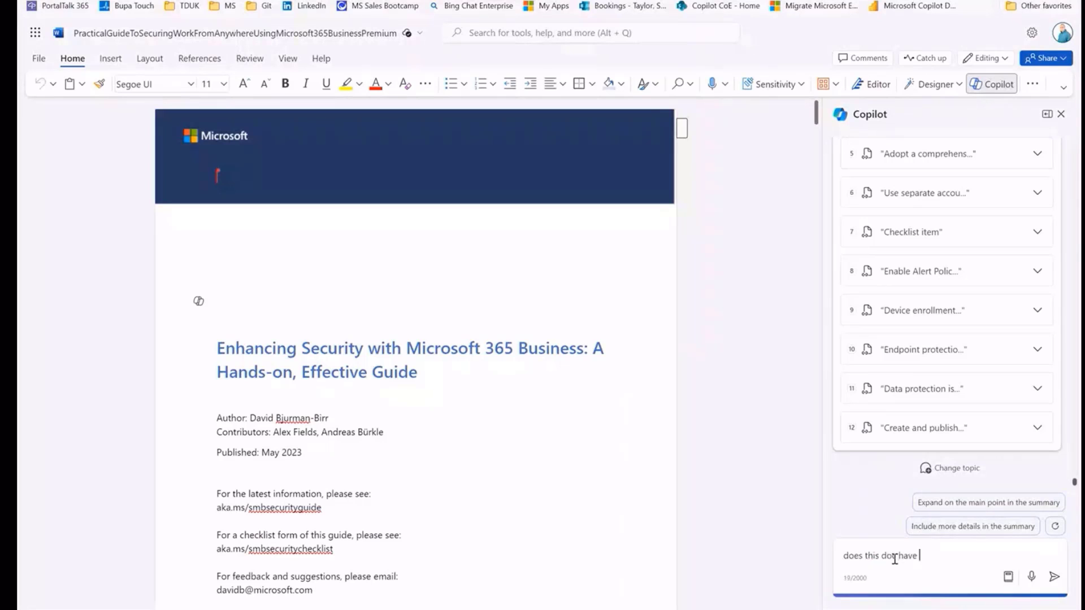
{"action": "type", "text": "any calls to action"}
{"action": "key", "text": "Return"}
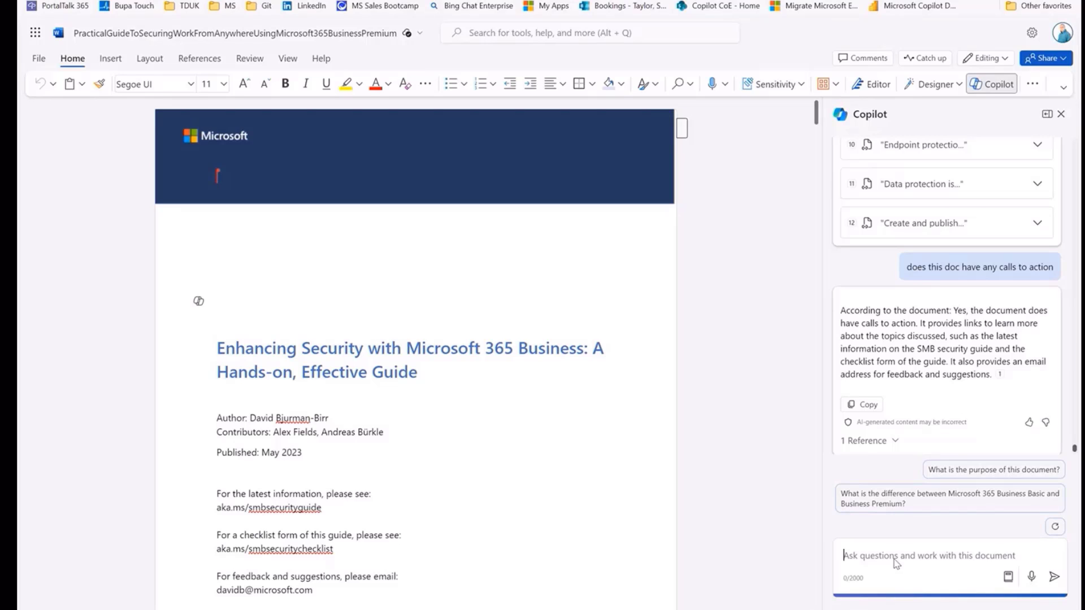
{"action": "left_click", "coordinate": [867, 442]}
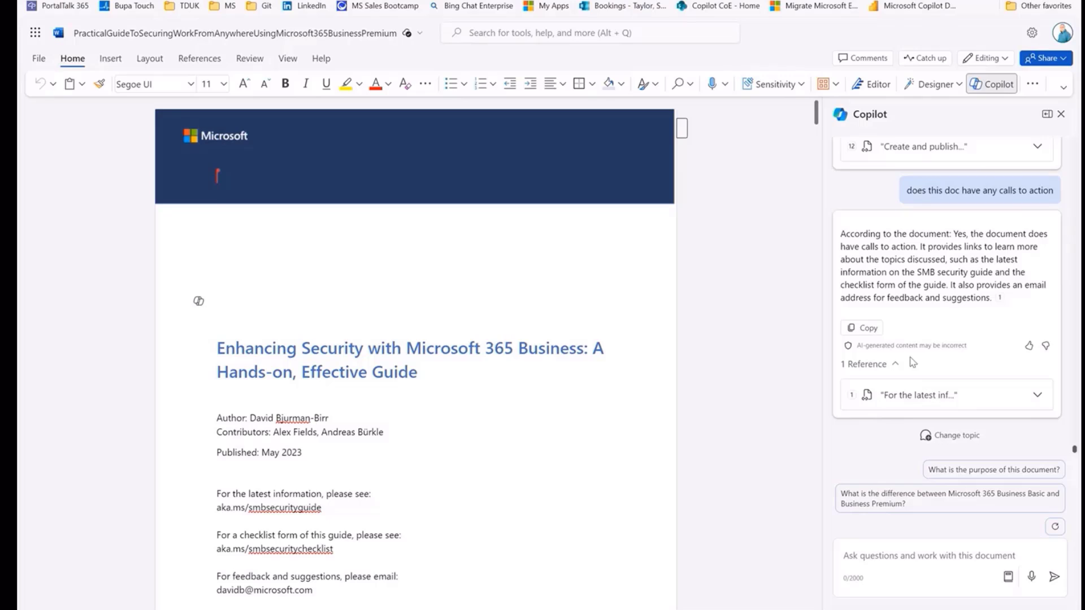
{"action": "mouse_move", "coordinate": [1000, 300]}
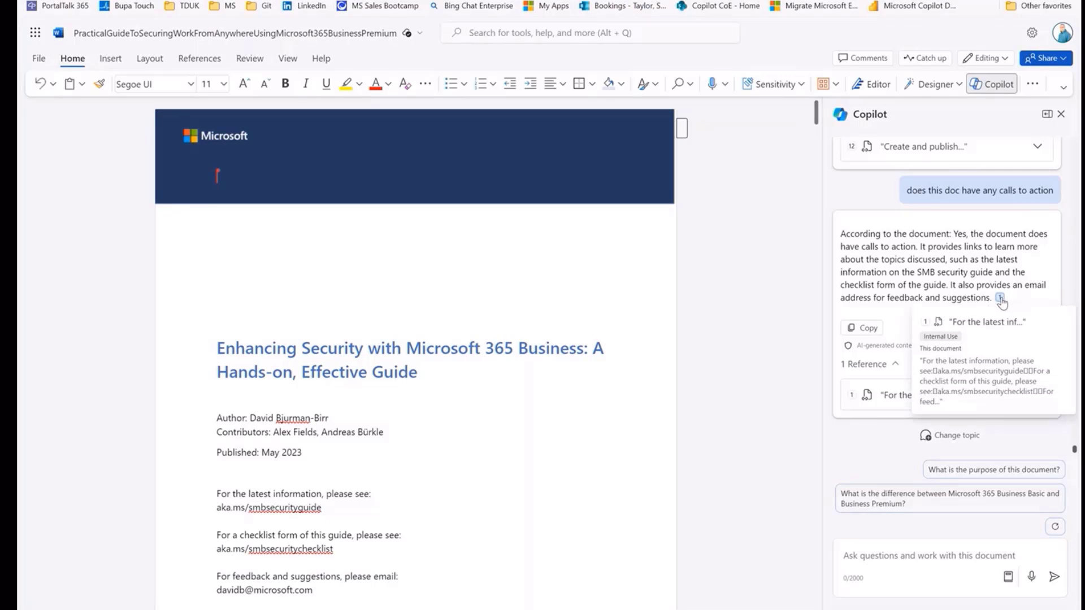
{"action": "left_click", "coordinate": [916, 398]}
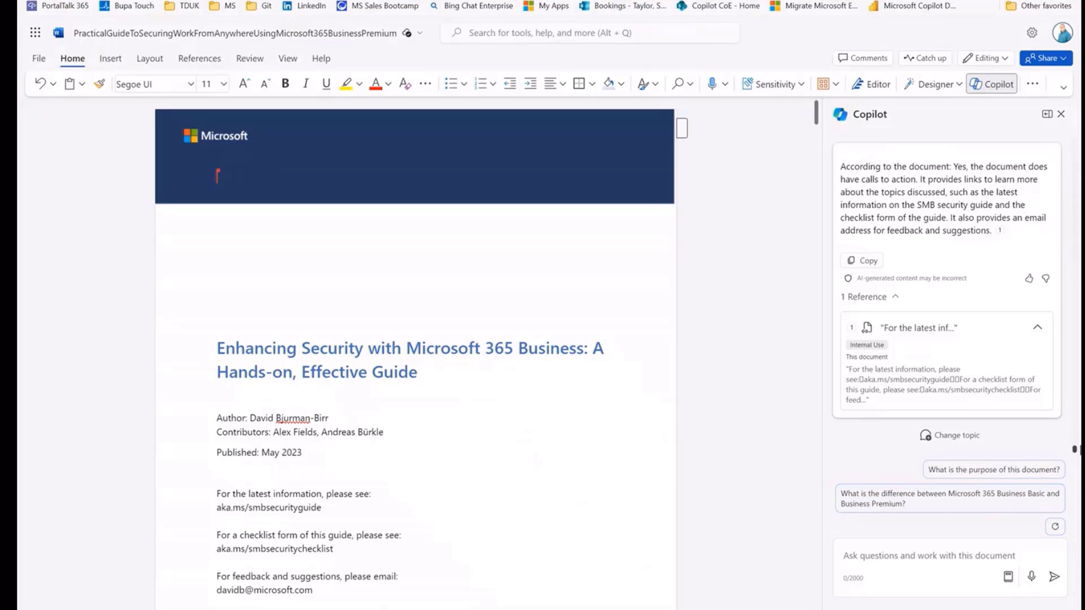
Run the suggested prompt "What is the purpose of this document?" in Word for the web and "Summarize this doc" in desktop Word
{"action": "left_click", "coordinate": [994, 469]}
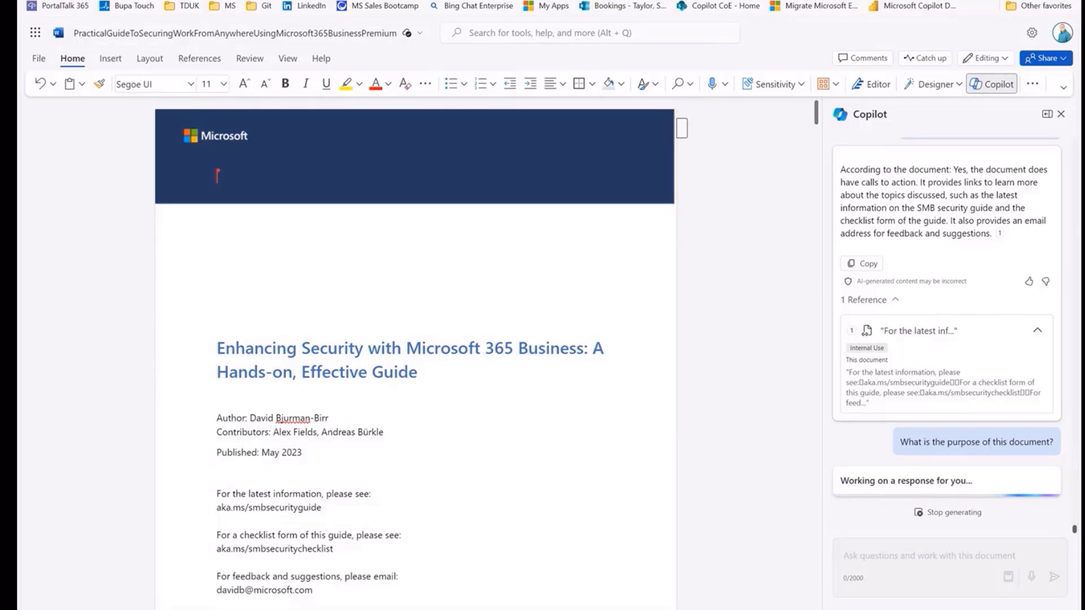
{"action": "mouse_move", "coordinate": [719, 593]}
{"action": "left_click", "coordinate": [742, 560]}
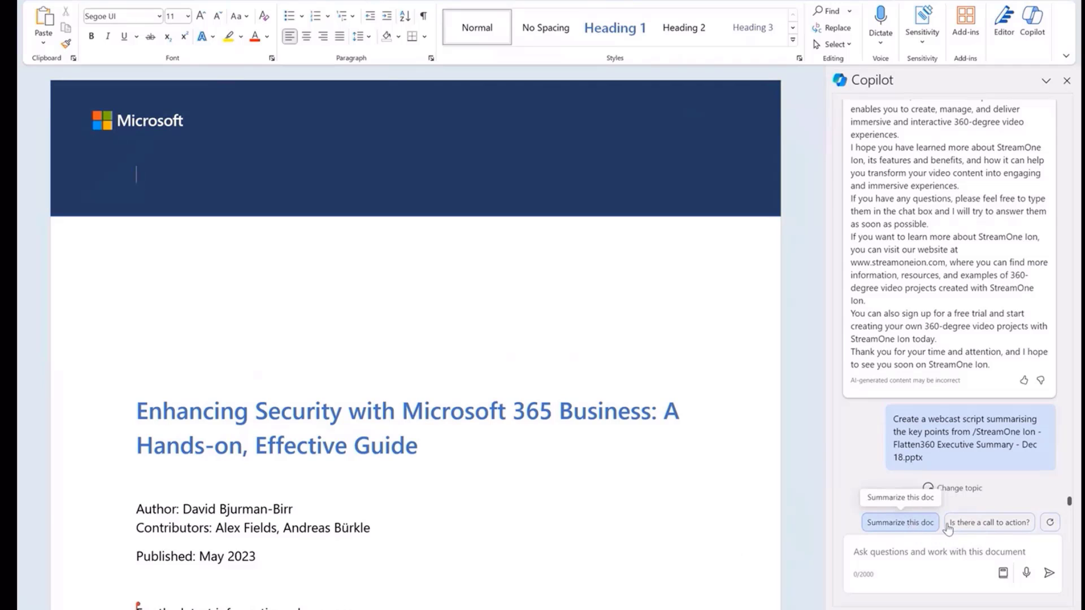
{"action": "left_click", "coordinate": [914, 523]}
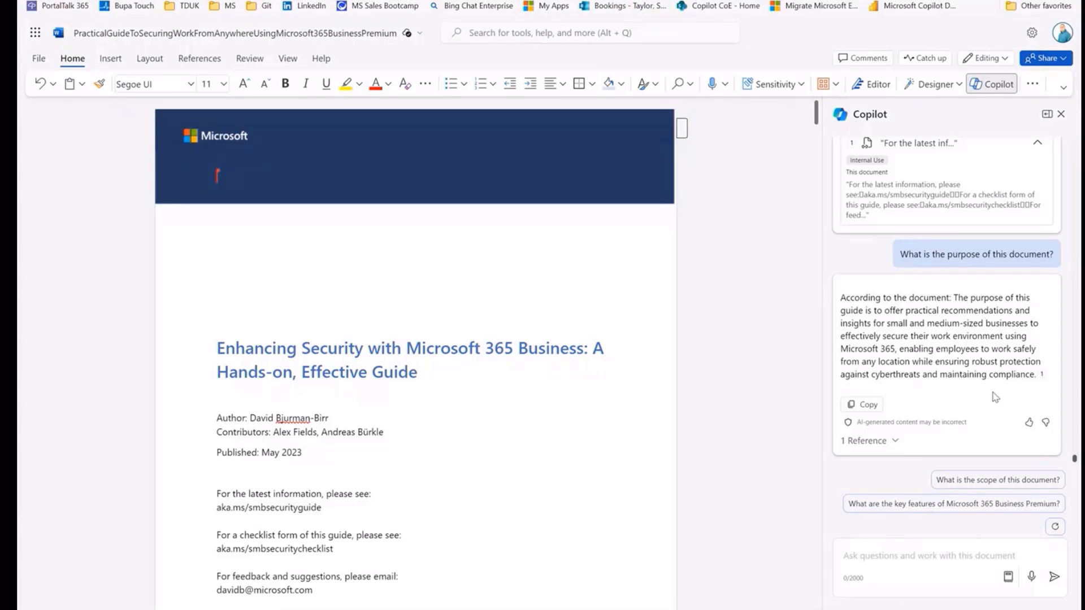
Look through Copilot's example prompts for Create, Understand and Ask in the browser version, and close the prompt list
{"action": "left_click", "coordinate": [1008, 577]}
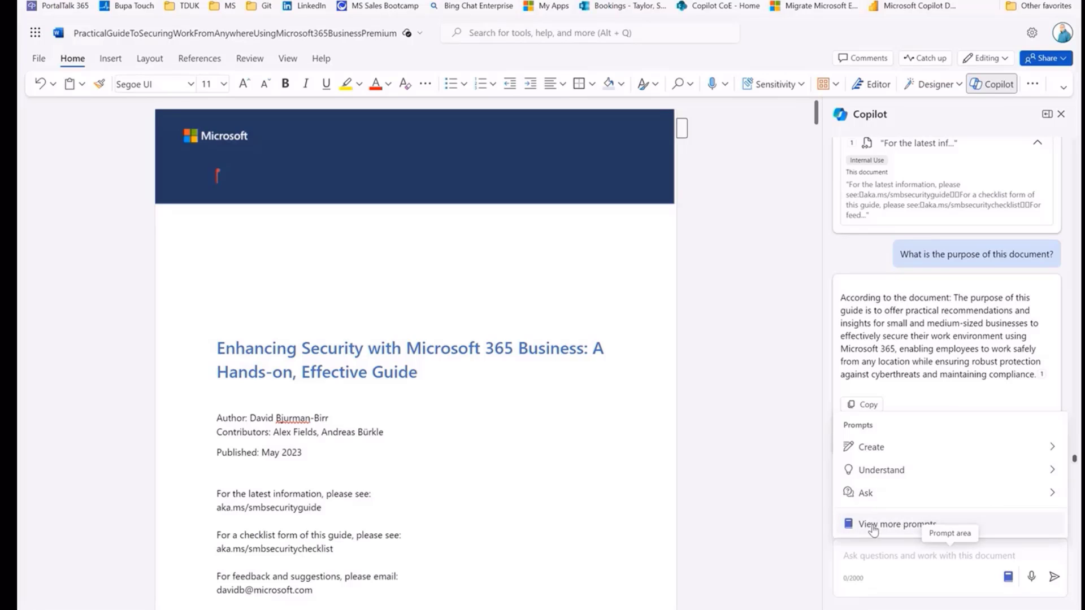
{"action": "left_click", "coordinate": [881, 452]}
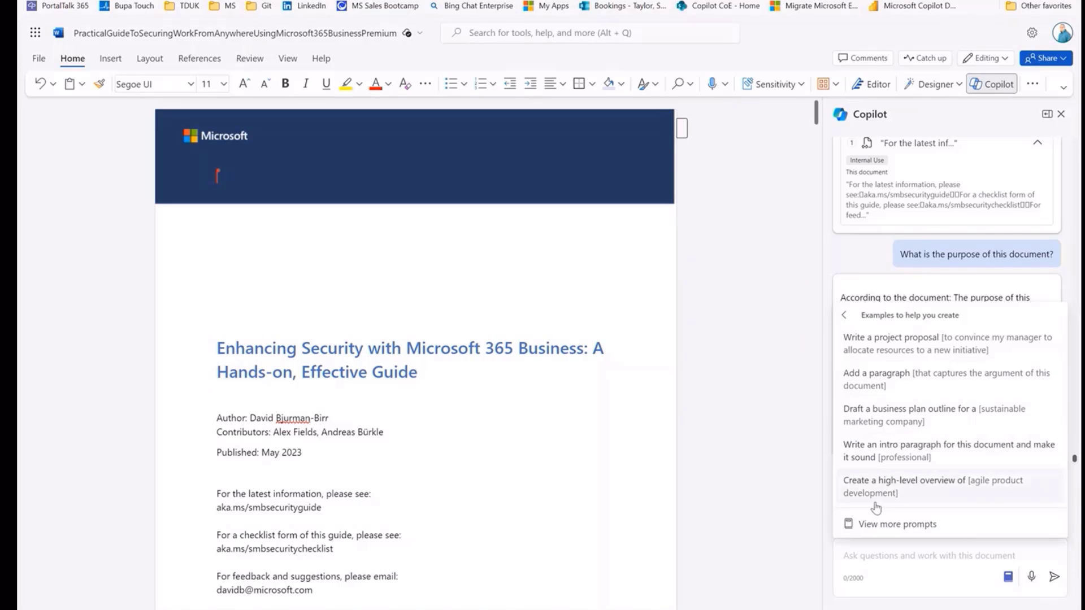
{"action": "left_click", "coordinate": [847, 320]}
{"action": "left_click", "coordinate": [882, 479]}
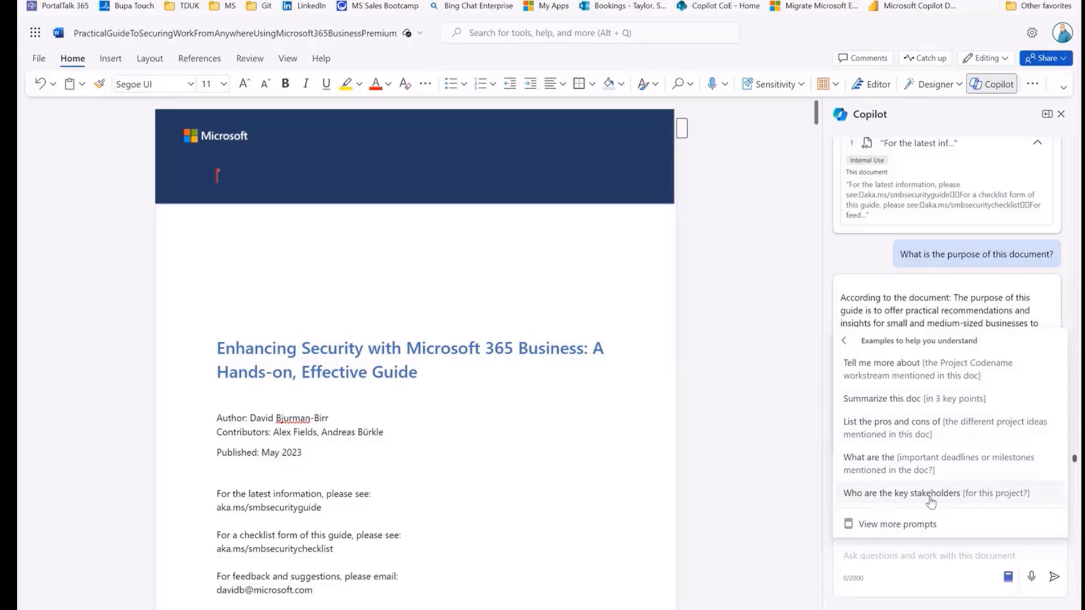
{"action": "left_click", "coordinate": [844, 341]}
{"action": "left_click", "coordinate": [869, 494]}
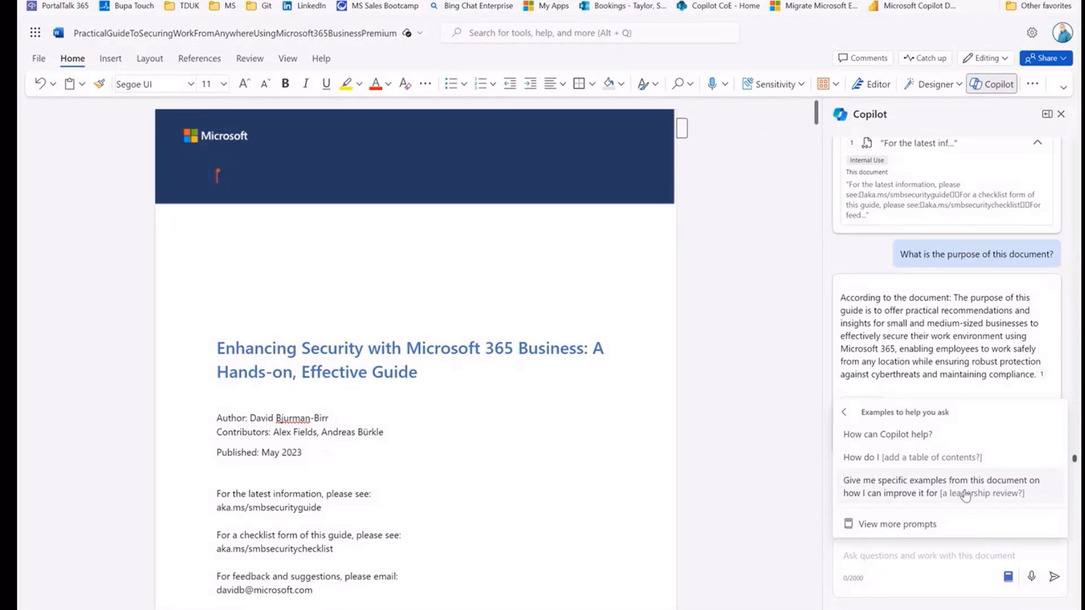
{"action": "left_click", "coordinate": [844, 412]}
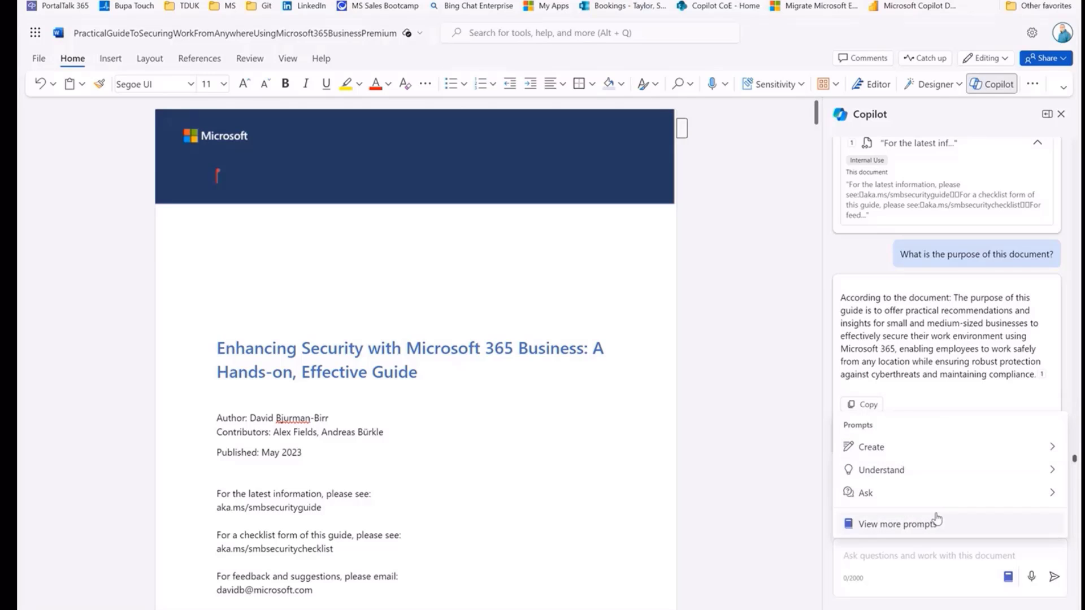
{"action": "left_click", "coordinate": [798, 468]}
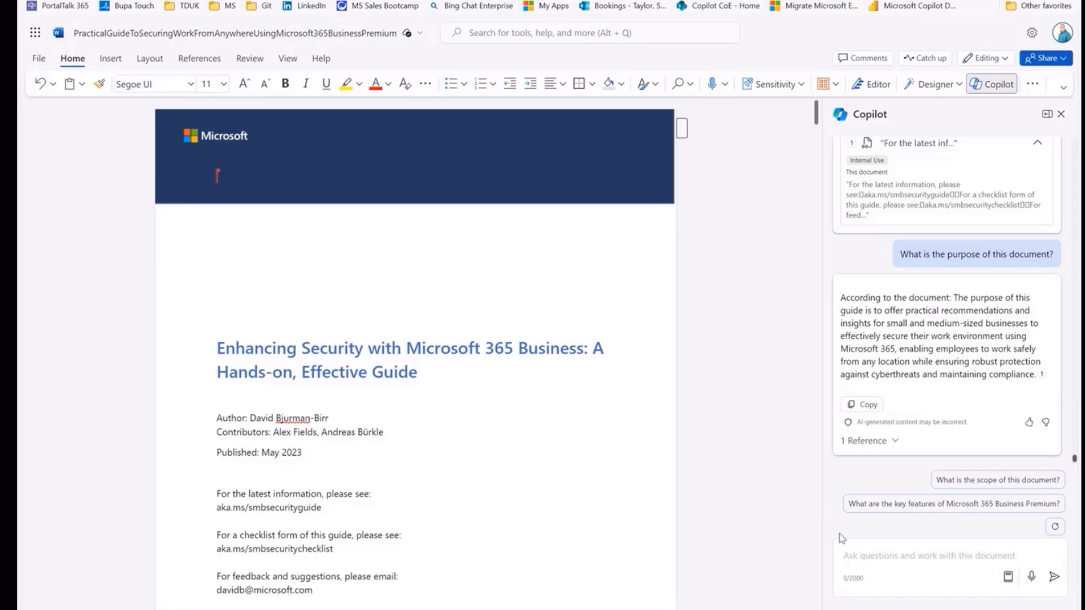
Return to the security guide in desktop Word and run "Summarize this doc" again
{"action": "mouse_move", "coordinate": [663, 609]}
{"action": "left_click", "coordinate": [735, 566]}
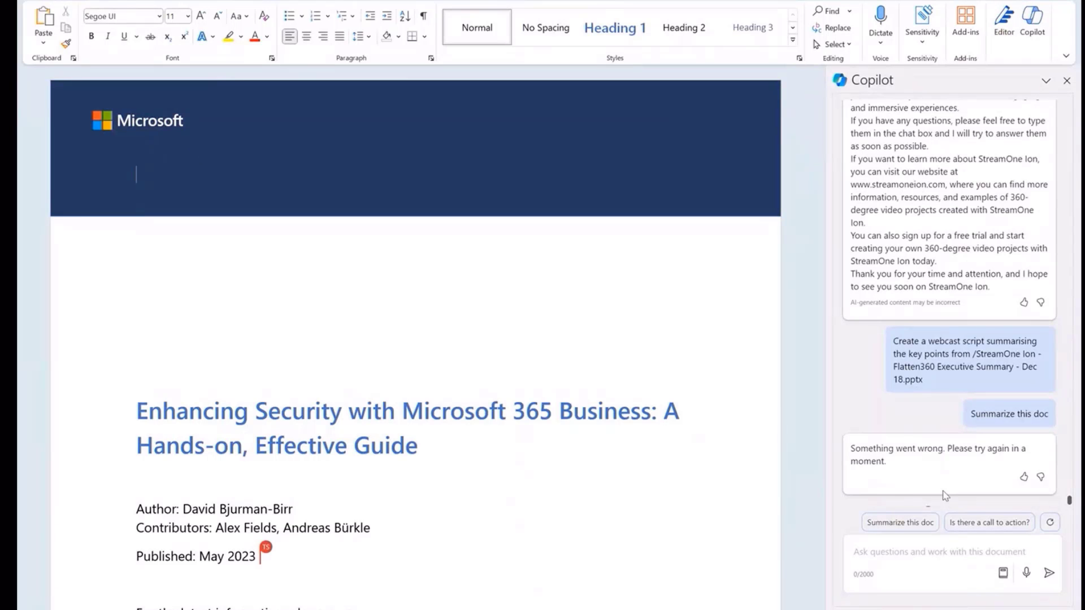
{"action": "left_click", "coordinate": [905, 523]}
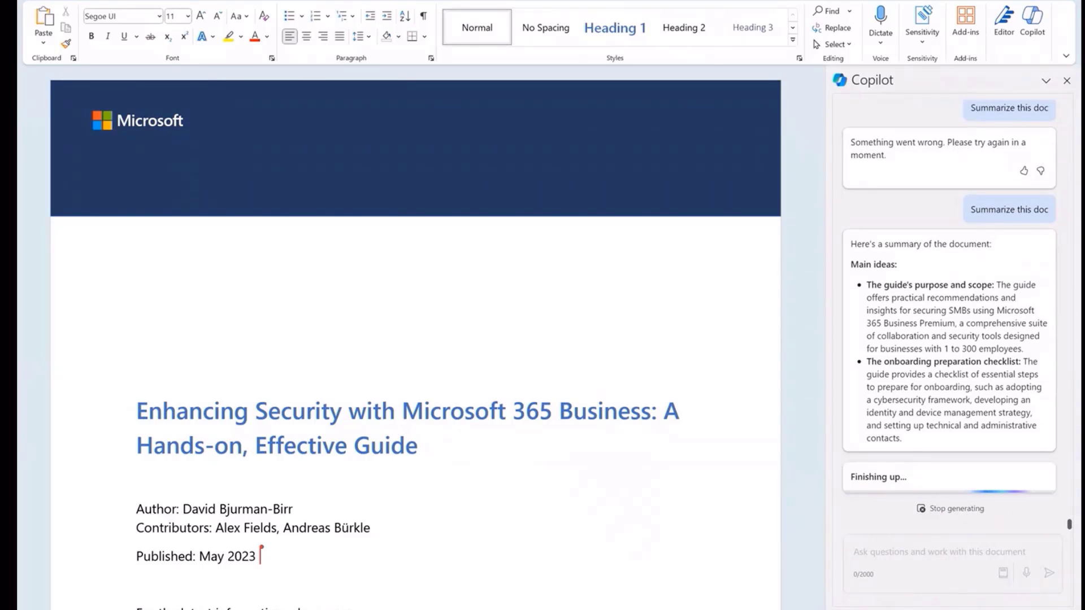
In the demo script, collapse the Review documents section and copy the TD SYNNEX cloud express sales email prompt under Reply to emails
{"action": "mouse_move", "coordinate": [663, 609]}
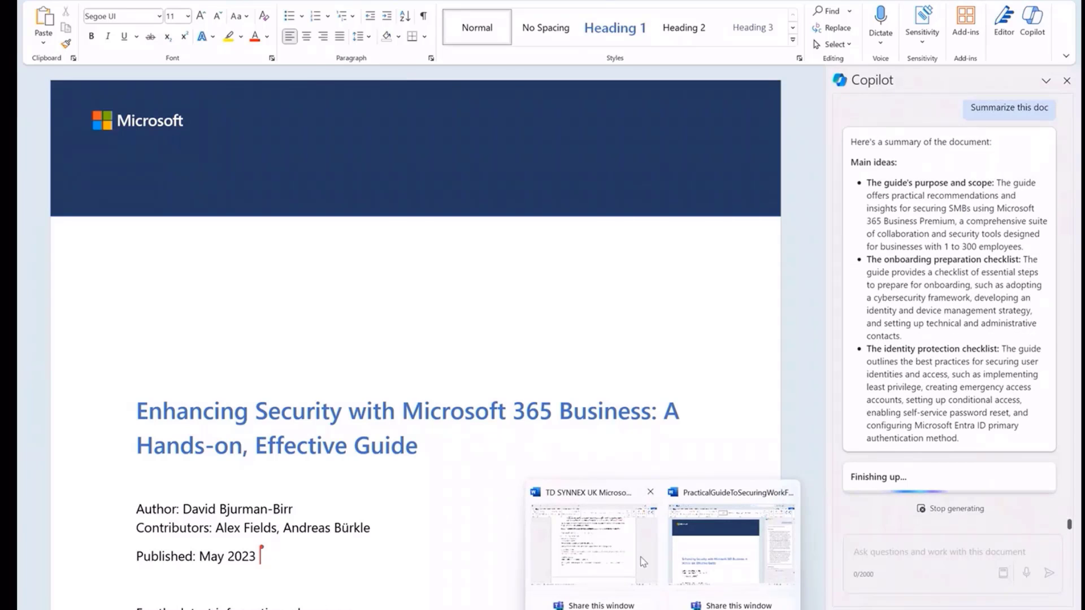
{"action": "left_click", "coordinate": [643, 562]}
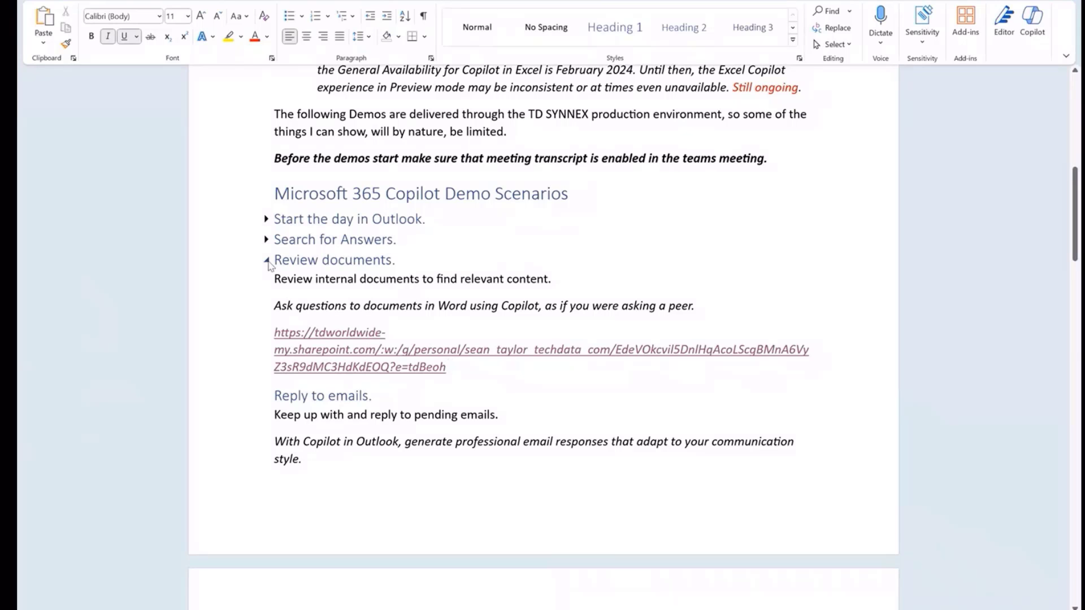
{"action": "left_click", "coordinate": [266, 260]}
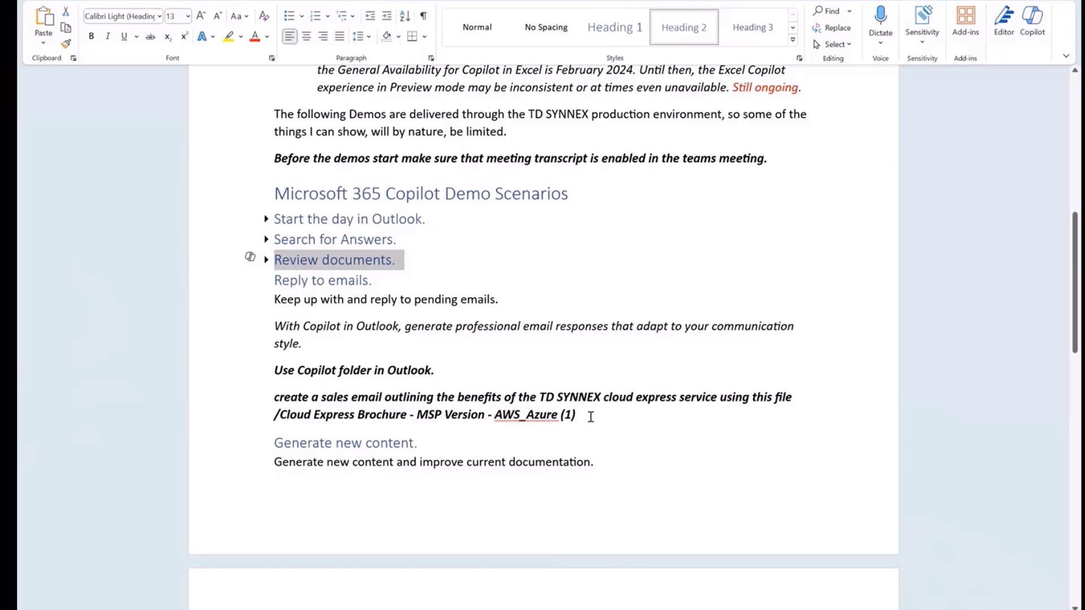
{"action": "left_click_drag", "start_coordinate": [585, 416], "coordinate": [274, 400]}
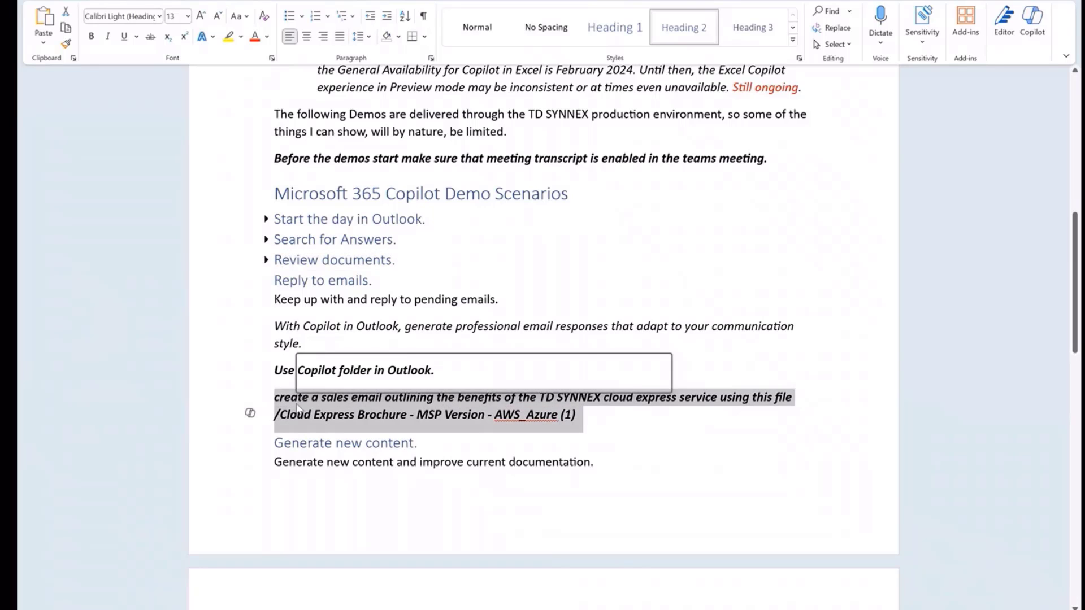
{"action": "right_click", "coordinate": [314, 406]}
{"action": "left_click", "coordinate": [346, 141]}
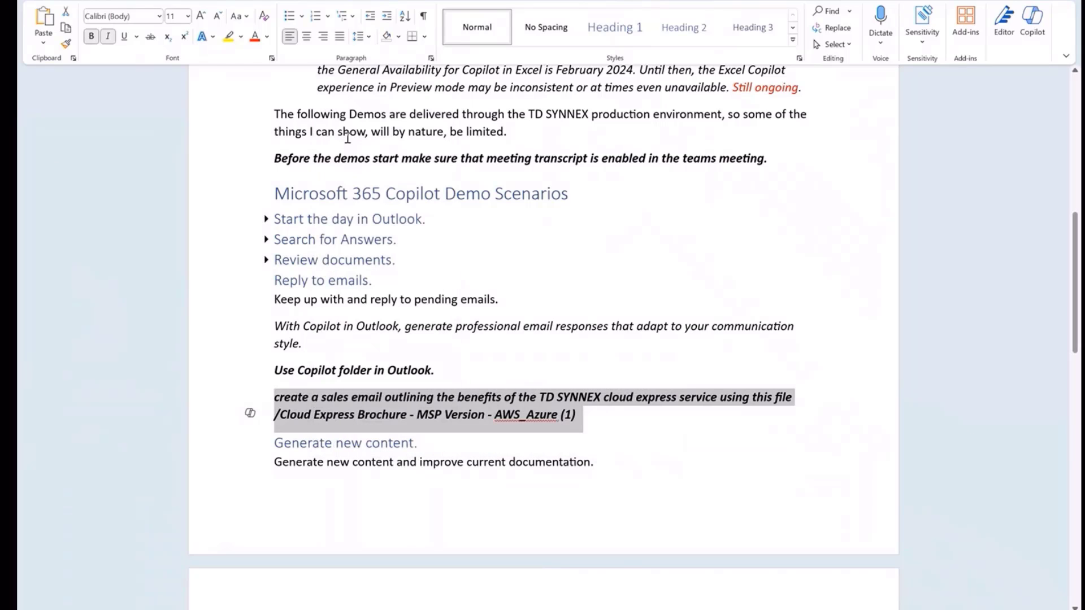
Switch to Outlook, open a maximized new email, and paste the copied sales email prompt into Draft with Copilot
{"action": "mouse_move", "coordinate": [635, 609]}
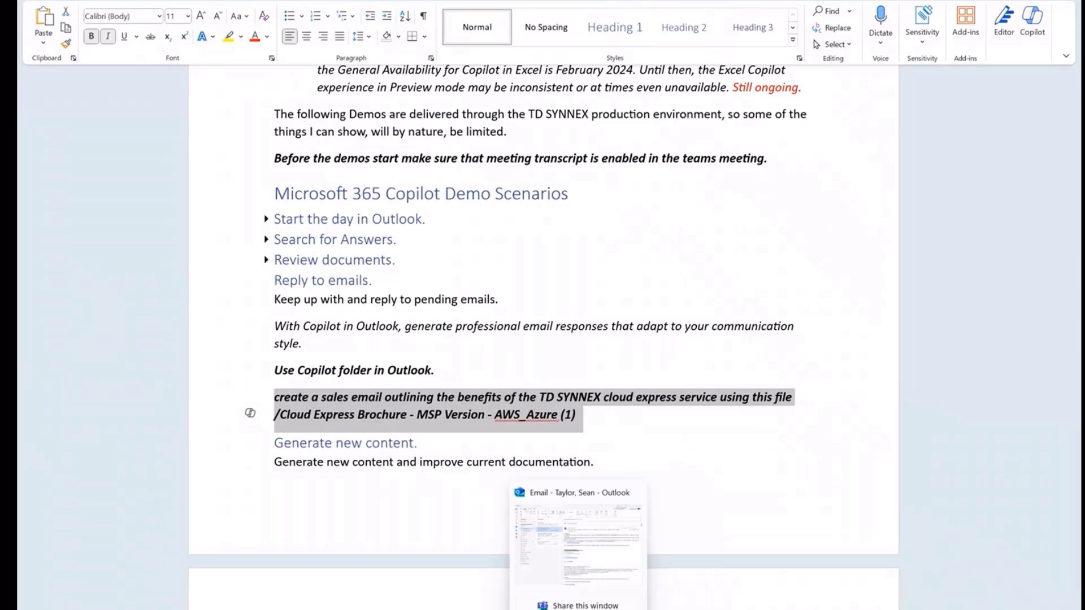
{"action": "left_click", "coordinate": [564, 497]}
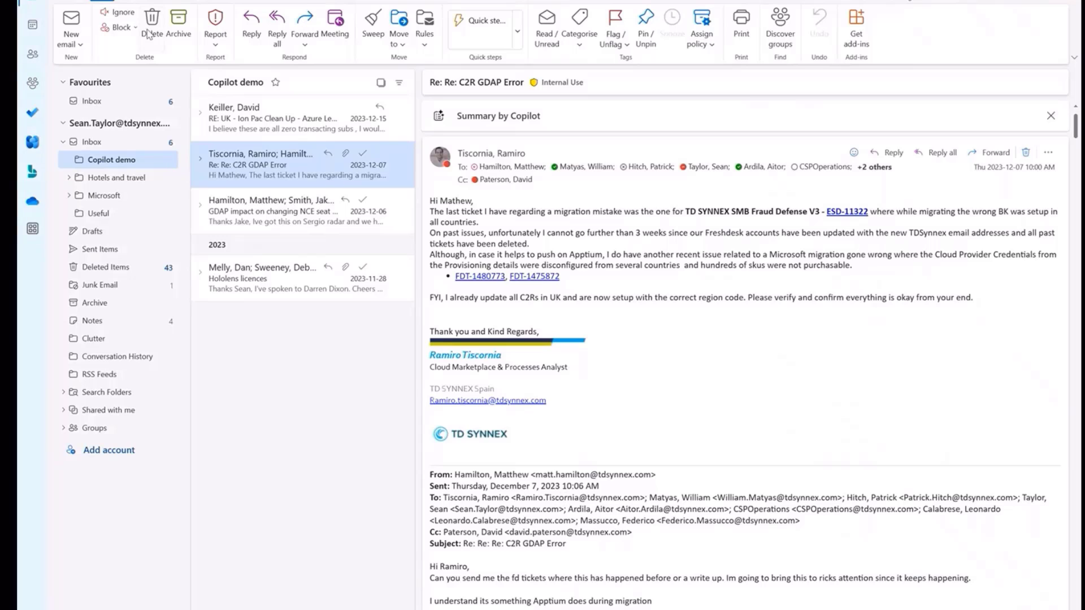
{"action": "left_click", "coordinate": [71, 23]}
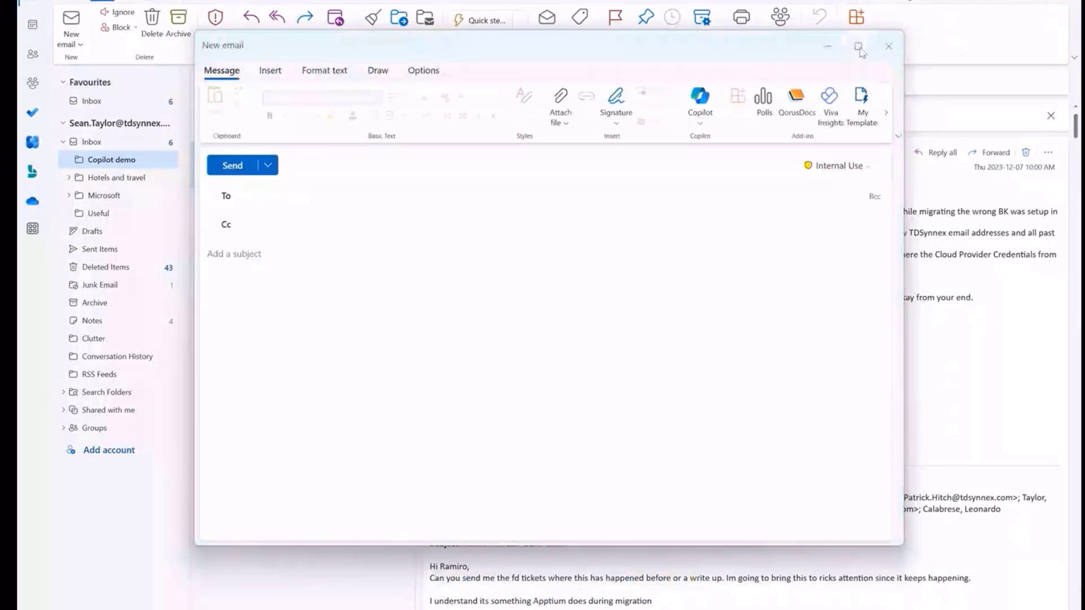
{"action": "left_click", "coordinate": [858, 46]}
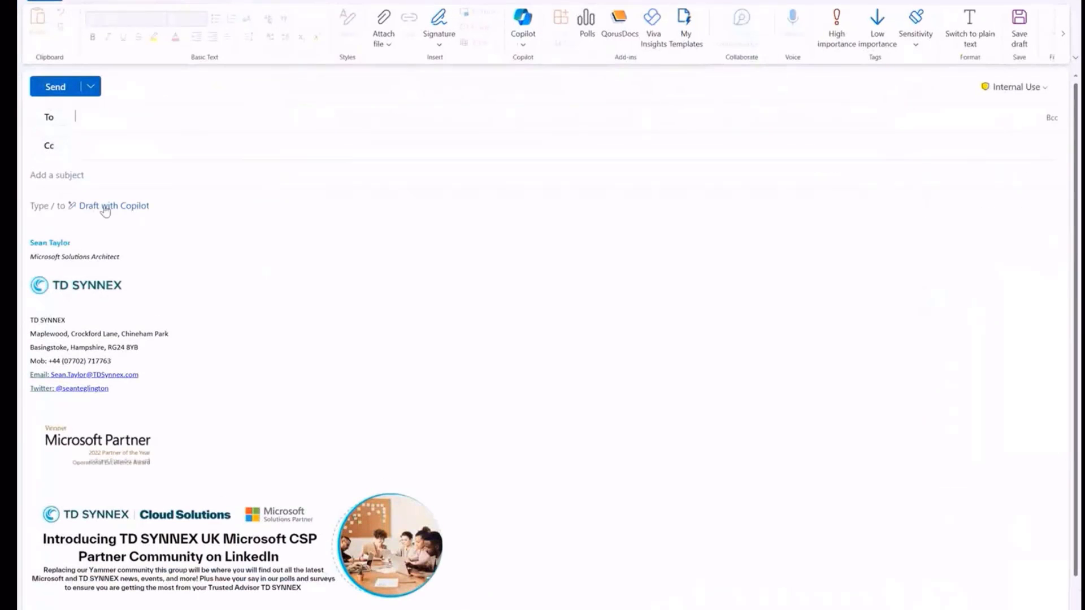
{"action": "left_click", "coordinate": [115, 207]}
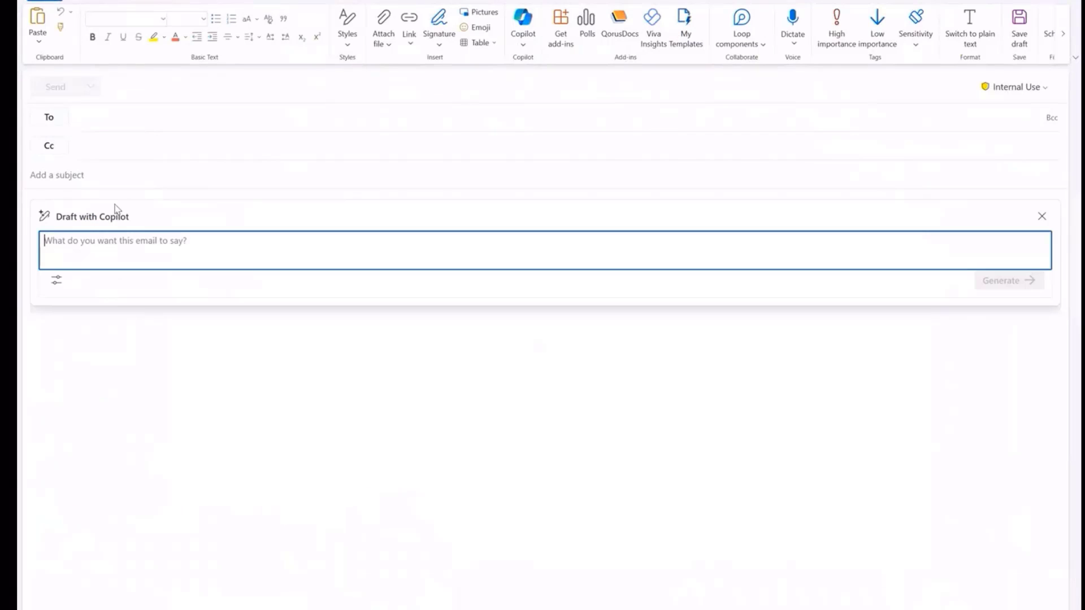
{"action": "right_click", "coordinate": [234, 244]}
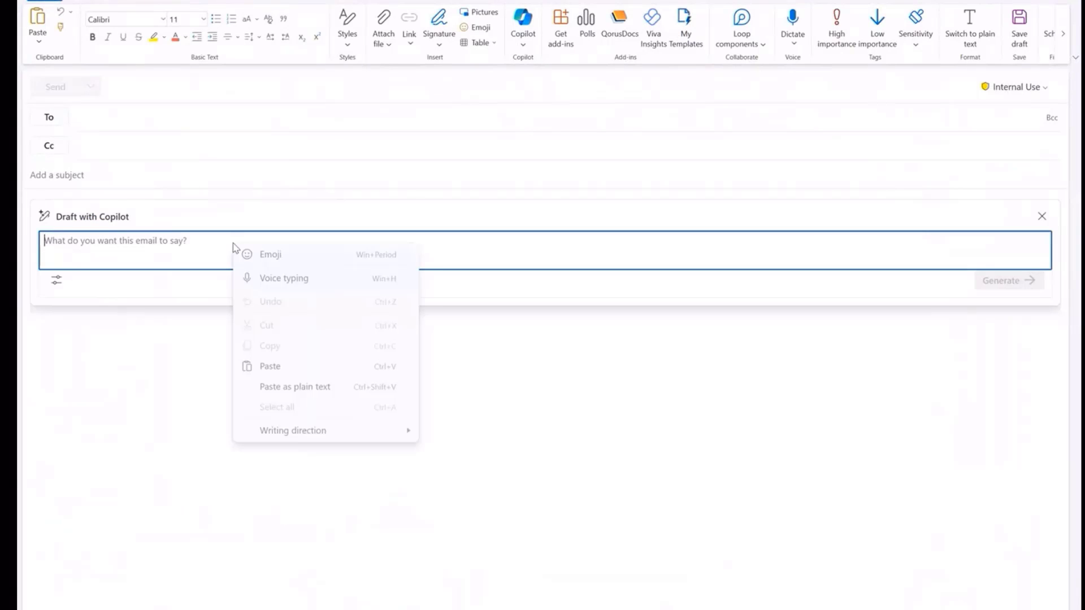
{"action": "left_click", "coordinate": [308, 367]}
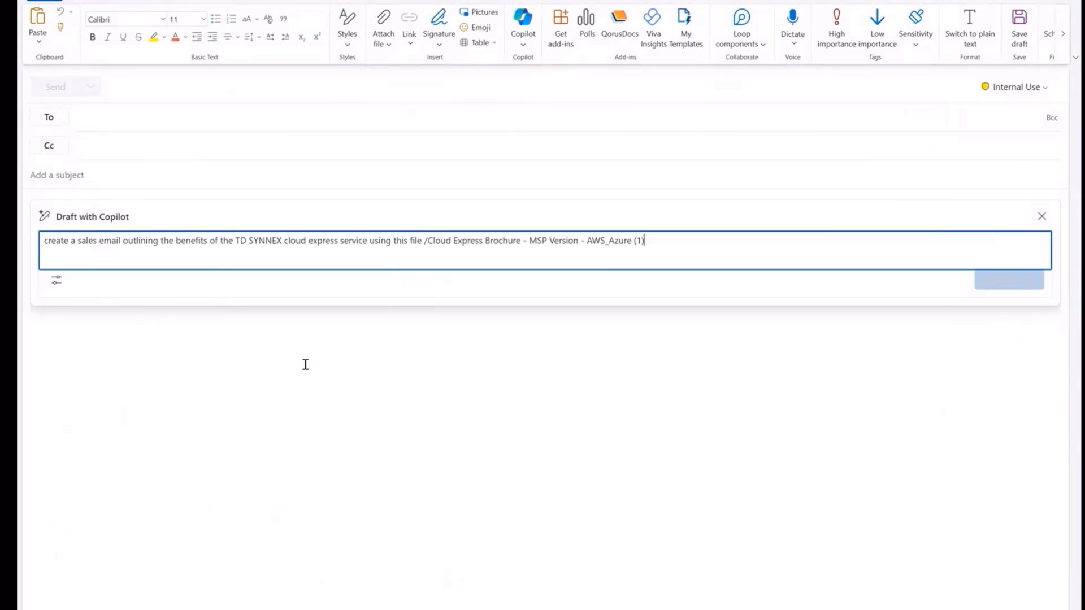
Generate the sales email with a Casual tone and Medium length, and read through the resulting draft
{"action": "left_click", "coordinate": [56, 280]}
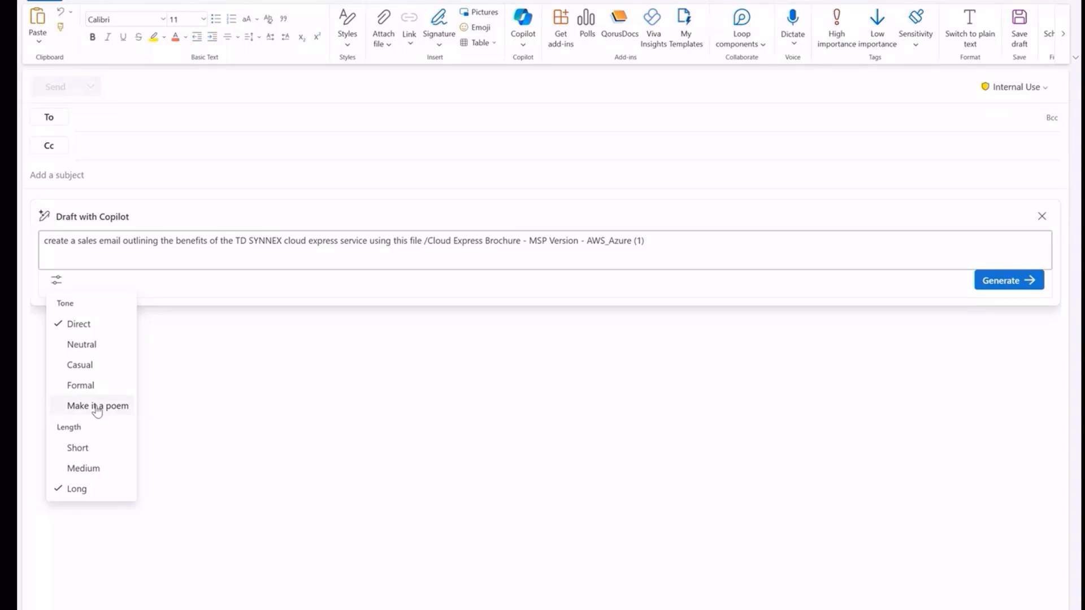
{"action": "left_click", "coordinate": [84, 468]}
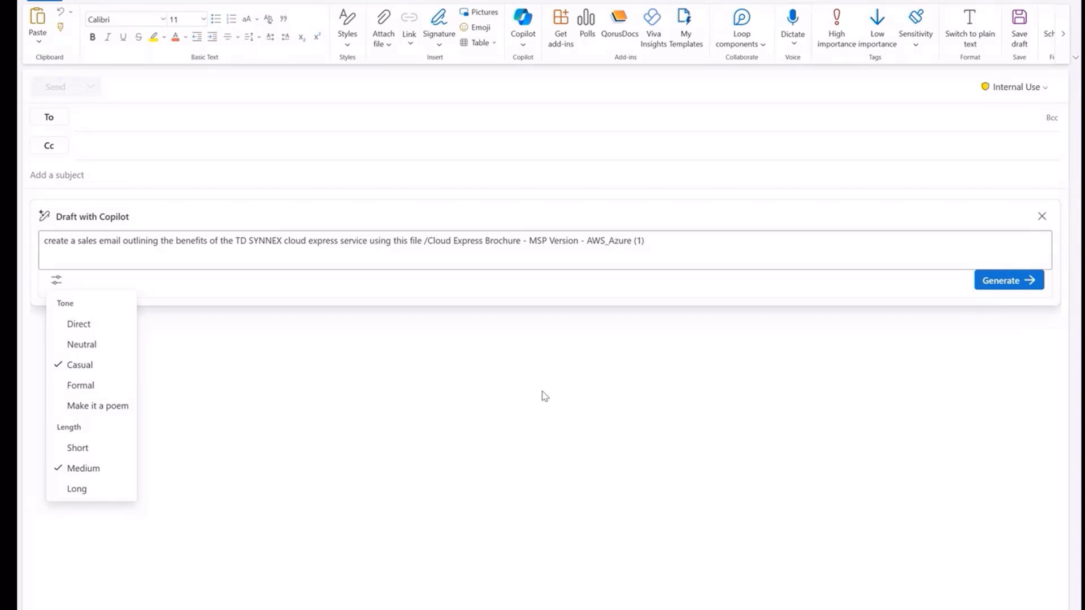
{"action": "left_click", "coordinate": [988, 289]}
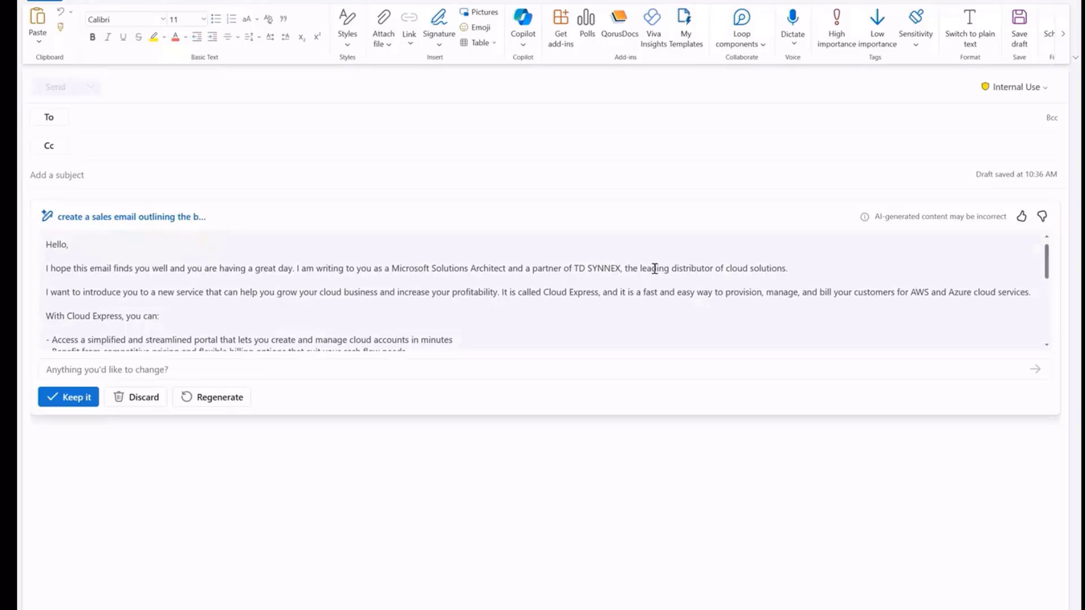
{"action": "scroll", "coordinate": [198, 295], "scroll_direction": "down", "scroll_amount": 1}
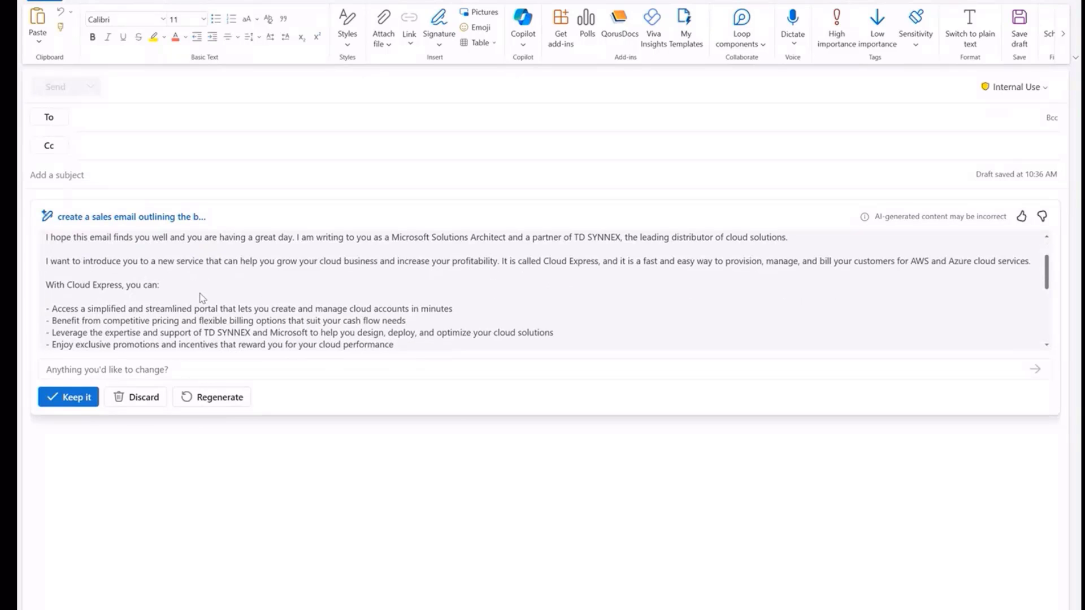
{"action": "scroll", "coordinate": [200, 298], "scroll_direction": "down", "scroll_amount": 2}
{"action": "scroll", "coordinate": [150, 304], "scroll_direction": "down", "scroll_amount": 3}
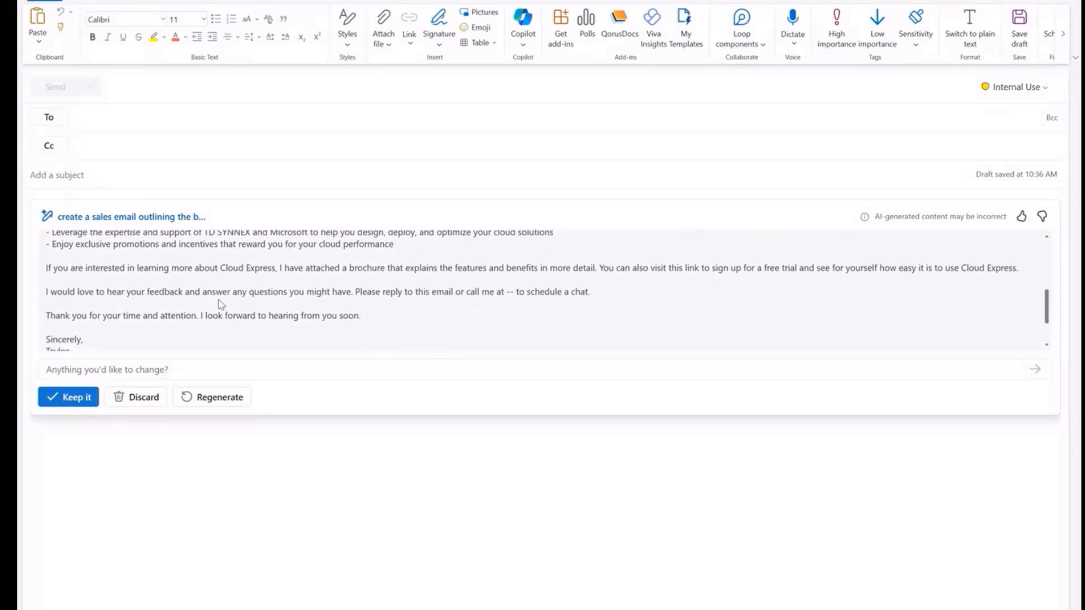
{"action": "scroll", "coordinate": [282, 315], "scroll_direction": "up", "scroll_amount": 6}
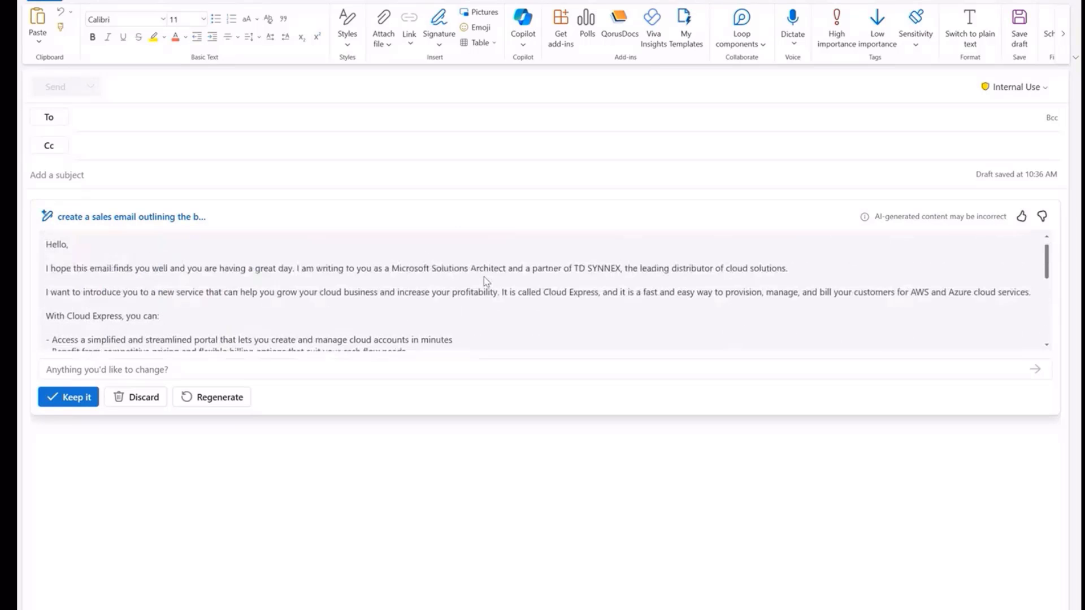
Set the sales email prompt's length to Long, generate another version, and read through the new draft
{"action": "left_click", "coordinate": [120, 217]}
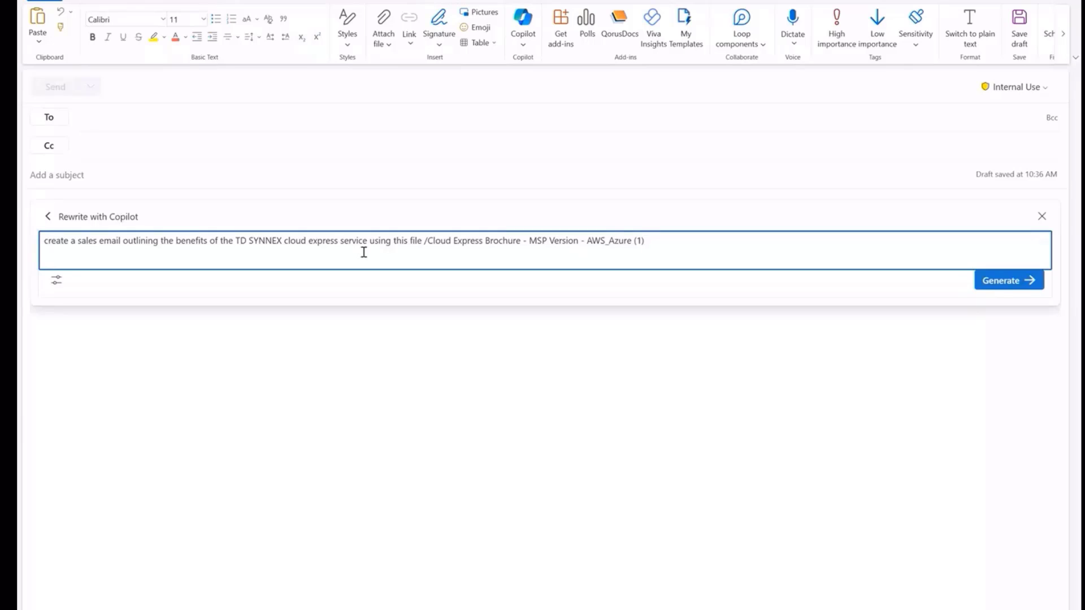
{"action": "left_click", "coordinate": [56, 280]}
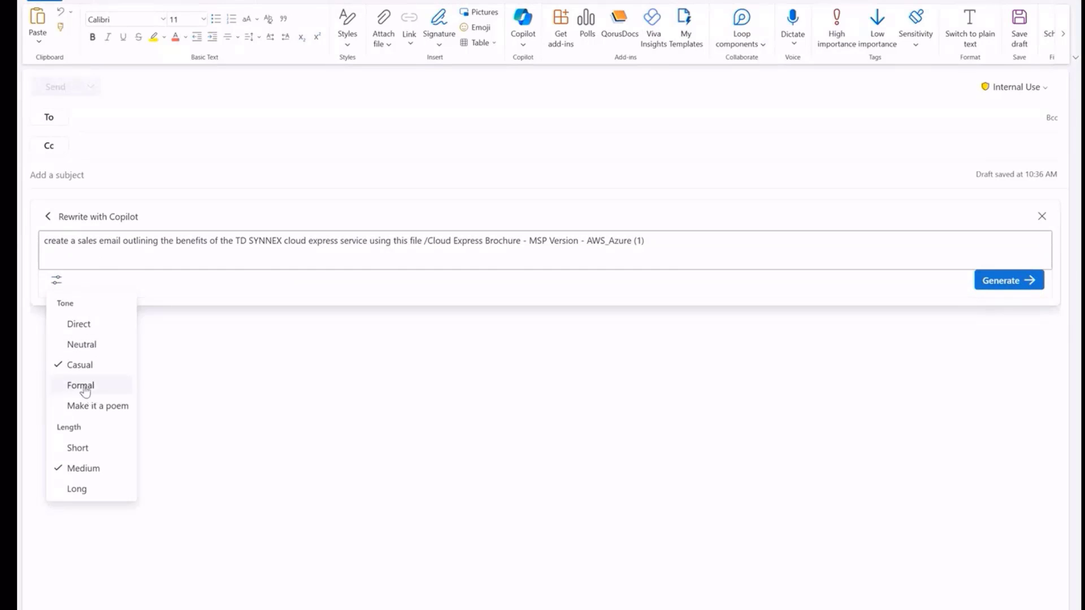
{"action": "left_click", "coordinate": [75, 496]}
{"action": "left_click", "coordinate": [1009, 279]}
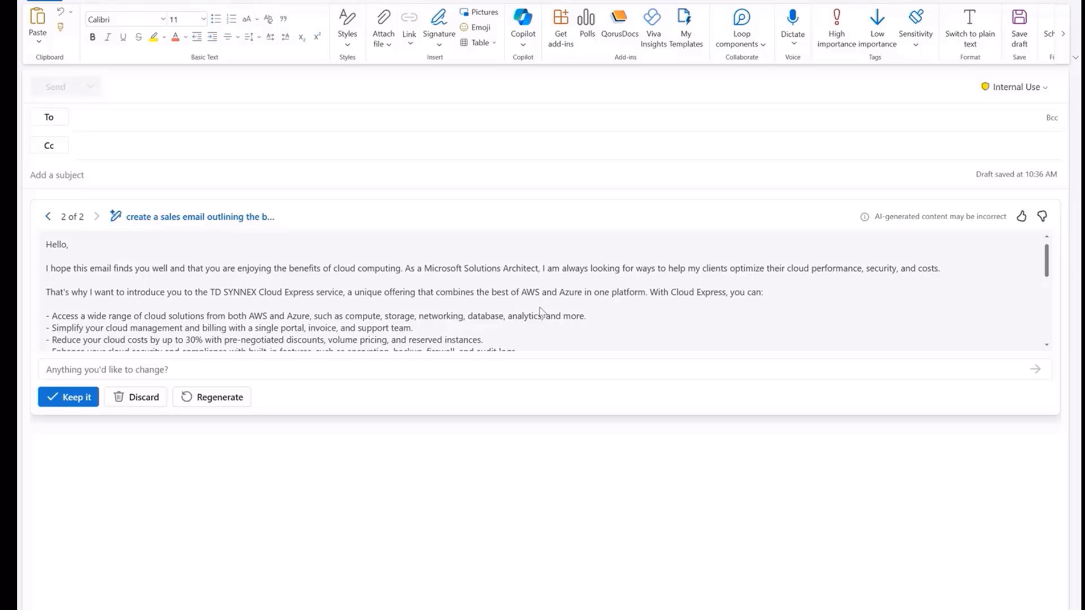
{"action": "scroll", "coordinate": [540, 311], "scroll_direction": "down", "scroll_amount": 1}
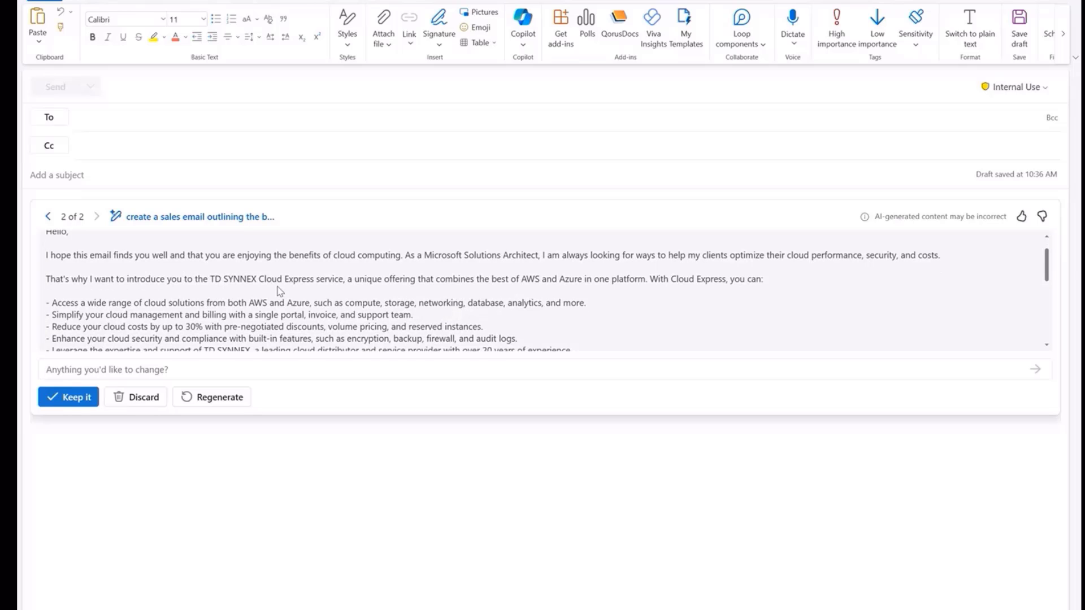
{"action": "scroll", "coordinate": [309, 291], "scroll_direction": "down", "scroll_amount": 5}
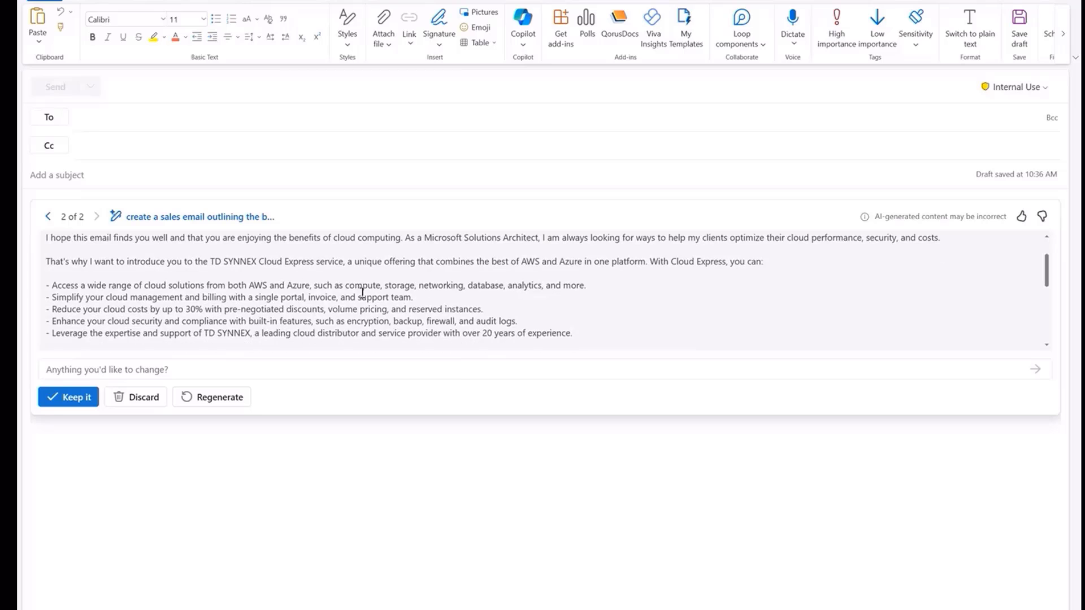
{"action": "scroll", "coordinate": [480, 309], "scroll_direction": "up", "scroll_amount": 5}
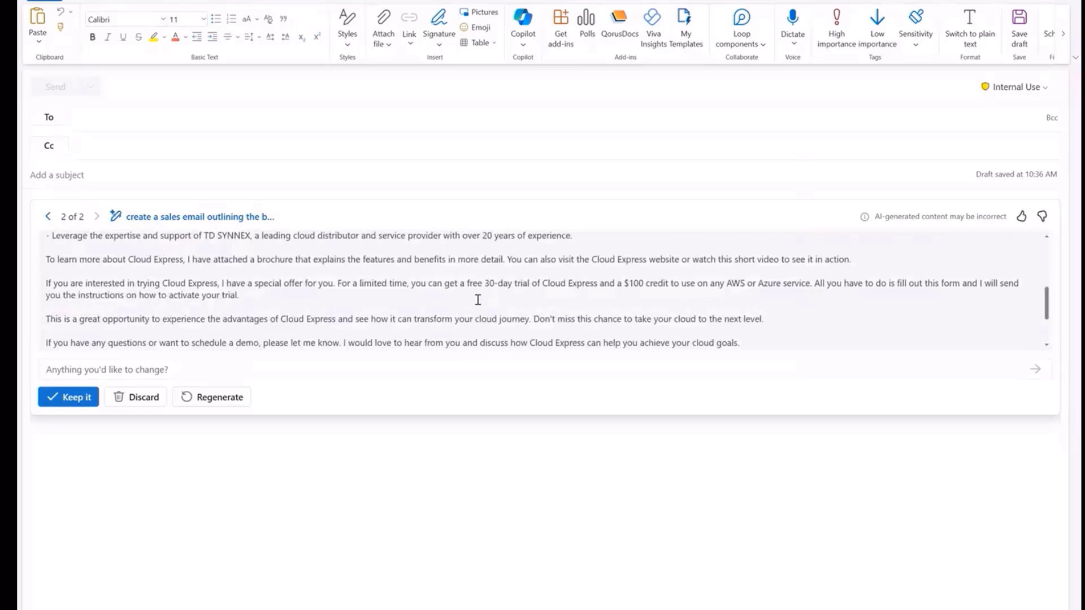
Compare the first and second generated versions of the sales email
{"action": "left_click", "coordinate": [48, 217]}
{"action": "left_click", "coordinate": [96, 216]}
{"action": "left_click", "coordinate": [48, 216]}
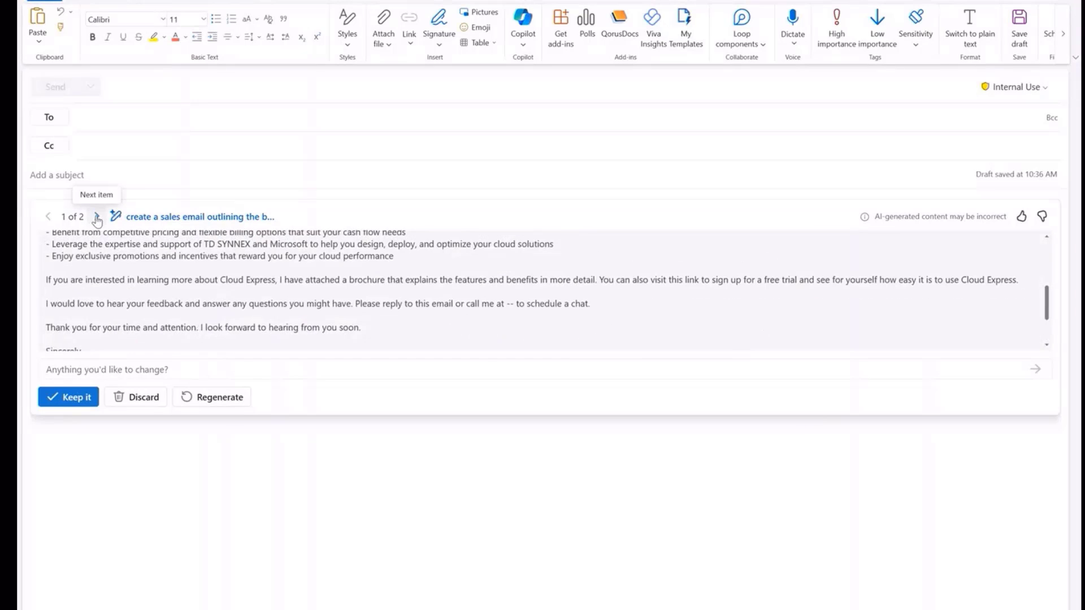
{"action": "left_click", "coordinate": [97, 217]}
{"action": "left_click", "coordinate": [48, 217]}
Generate a Short version of the sales email with the "Make it a poem" tone and read through it
{"action": "left_click", "coordinate": [192, 220]}
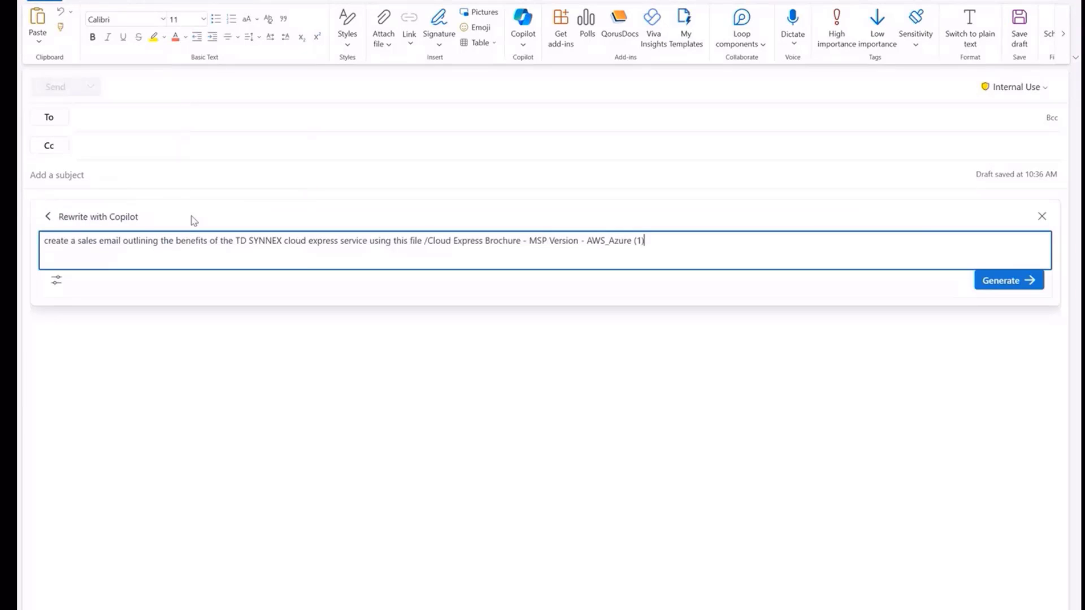
{"action": "left_click", "coordinate": [55, 283]}
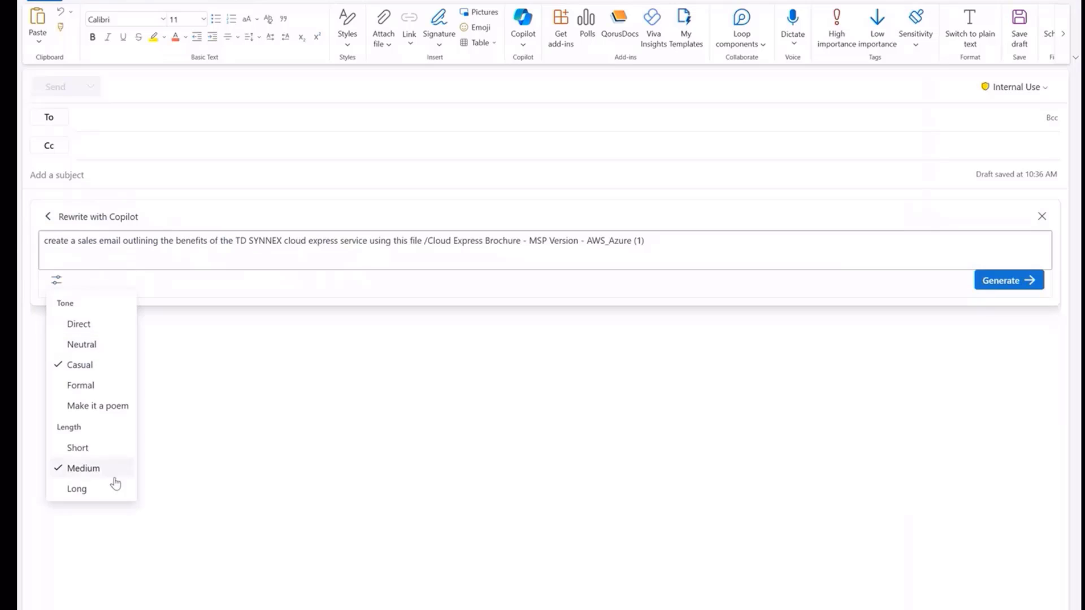
{"action": "left_click", "coordinate": [78, 448]}
{"action": "left_click", "coordinate": [97, 405]}
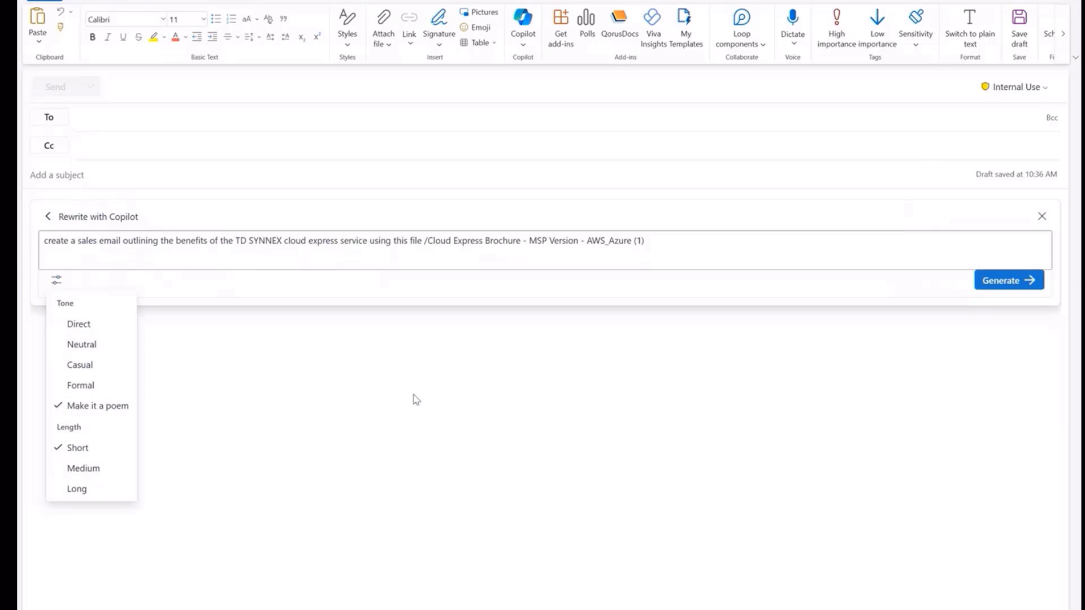
{"action": "left_click", "coordinate": [1007, 281]}
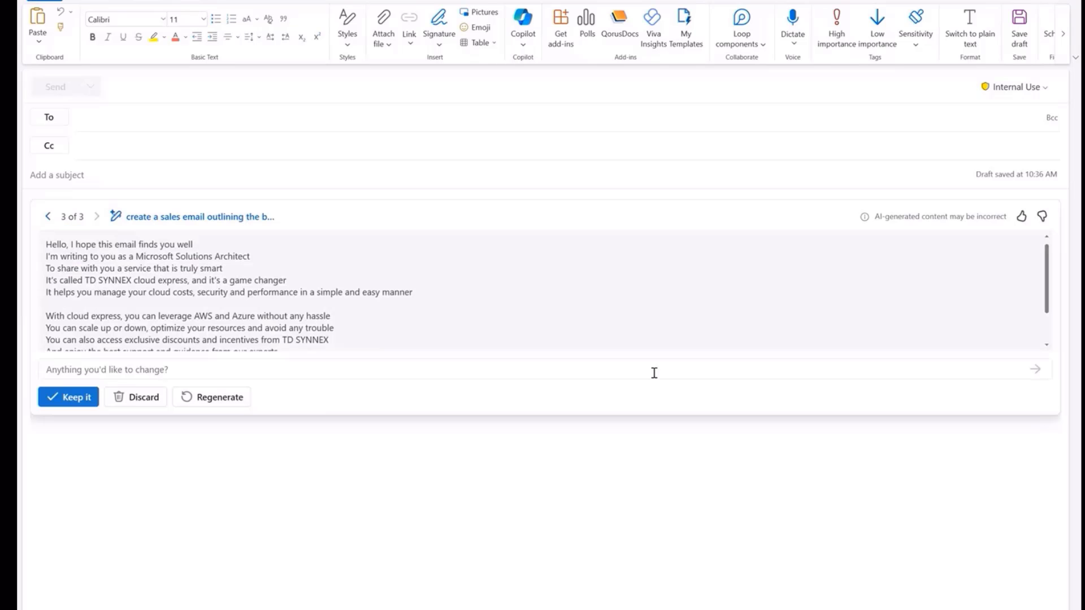
{"action": "scroll", "coordinate": [433, 305], "scroll_direction": "down", "scroll_amount": 1}
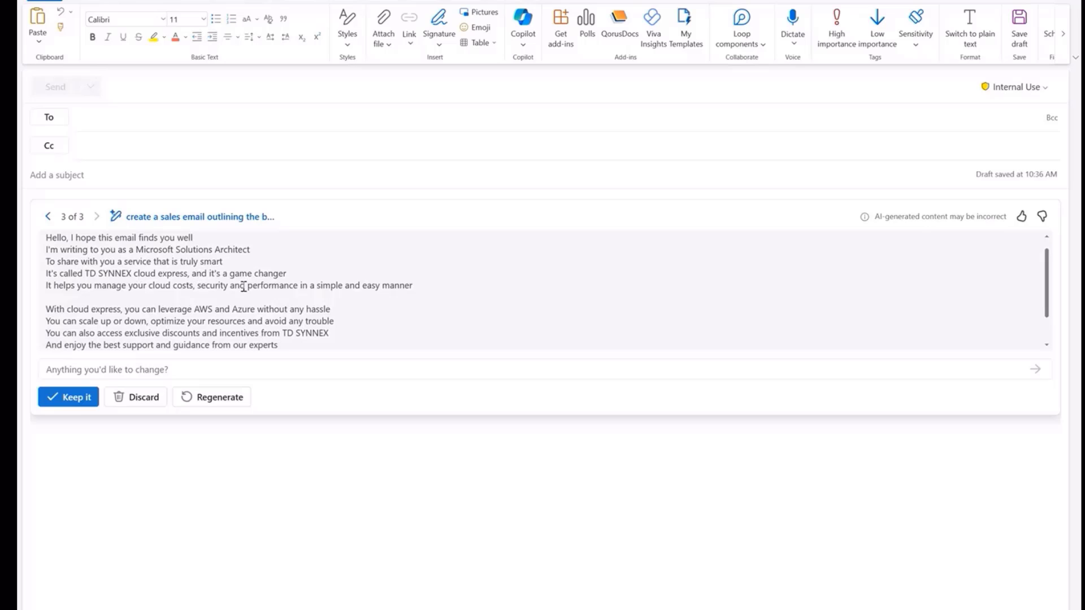
{"action": "scroll", "coordinate": [312, 318], "scroll_direction": "down", "scroll_amount": 1}
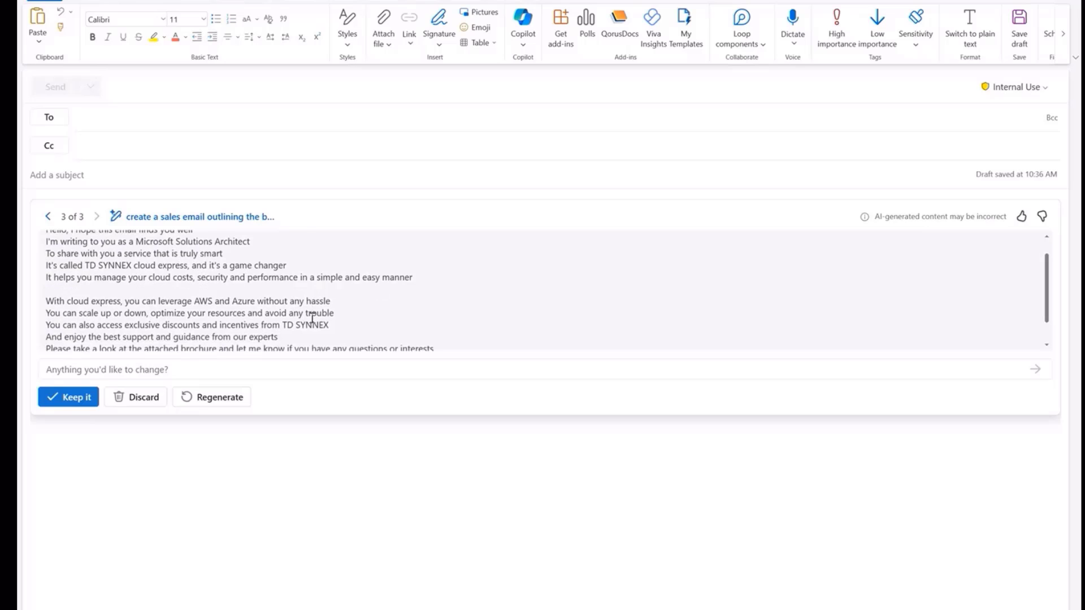
{"action": "scroll", "coordinate": [312, 318], "scroll_direction": "down", "scroll_amount": 1}
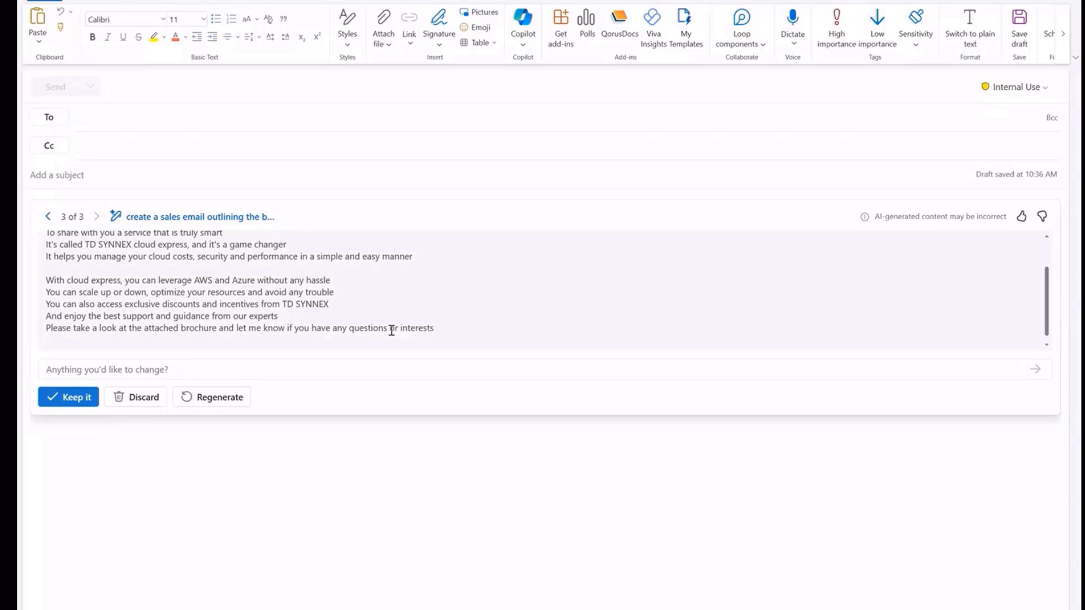
{"action": "scroll", "coordinate": [310, 291], "scroll_direction": "up", "scroll_amount": 3}
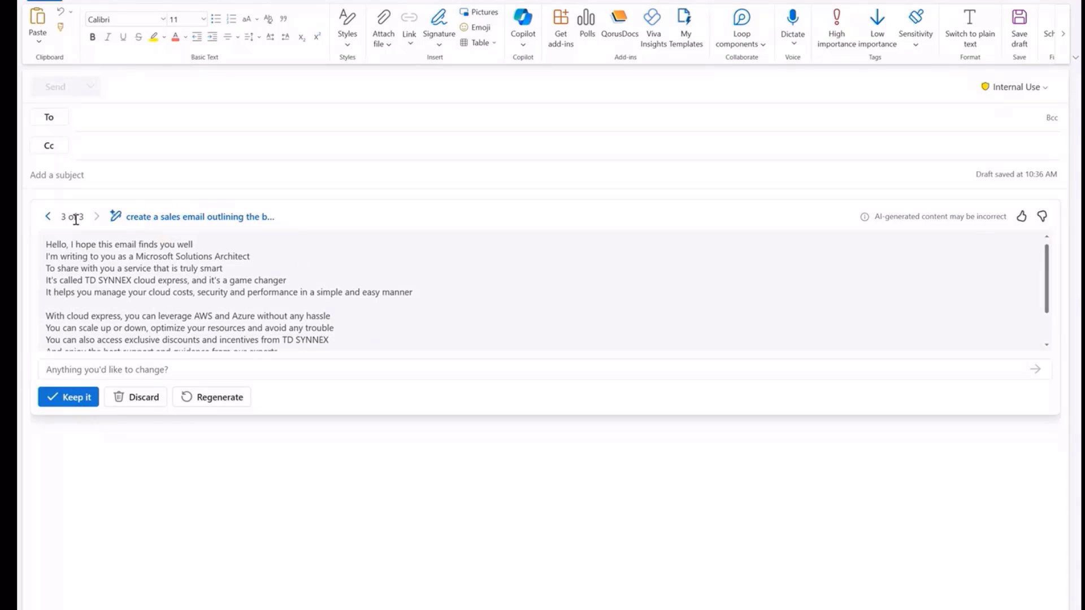
Keep the second generated draft as the email body and run Coaching by Copilot on it
{"action": "left_click", "coordinate": [49, 217]}
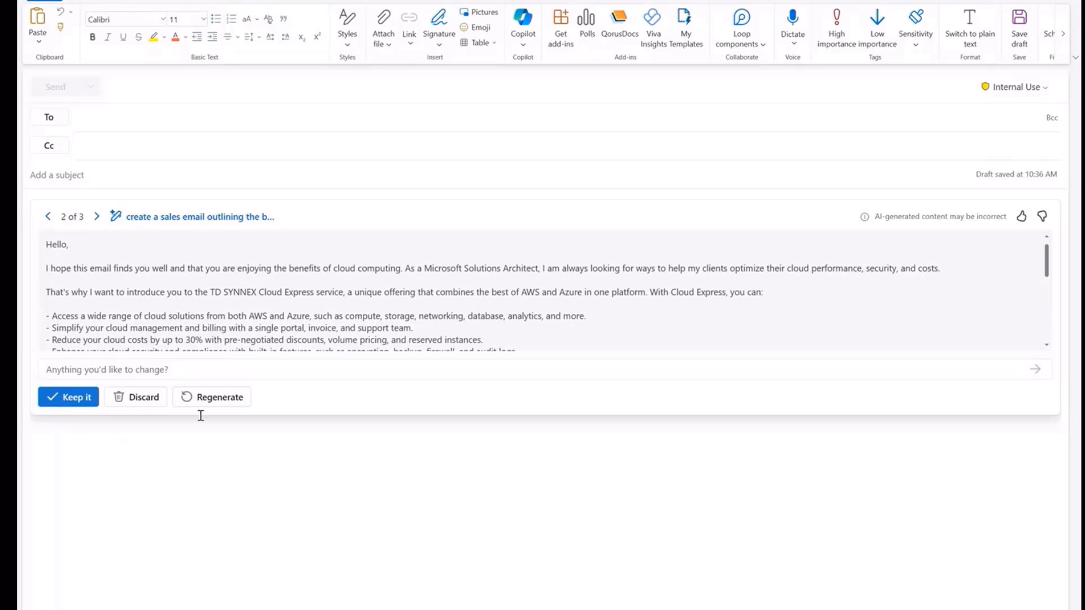
{"action": "left_click", "coordinate": [70, 398]}
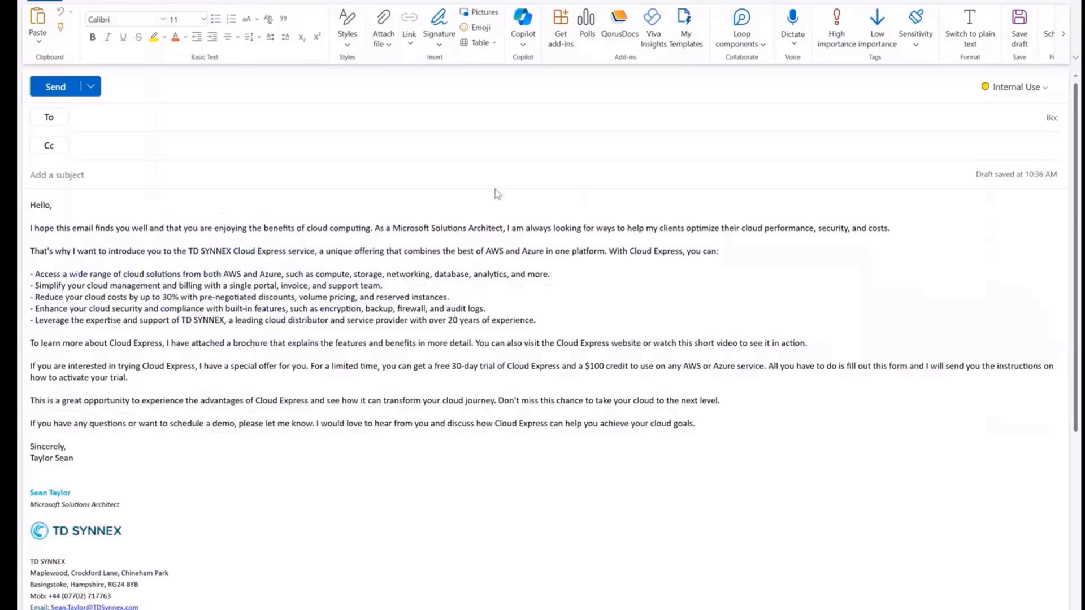
{"action": "left_click", "coordinate": [523, 46]}
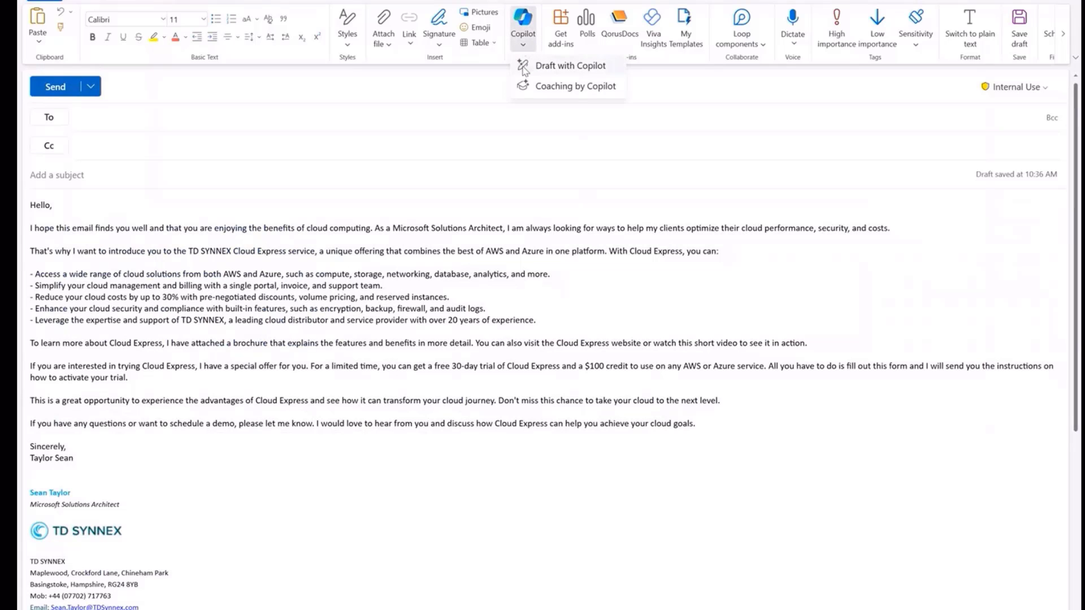
{"action": "left_click", "coordinate": [561, 88]}
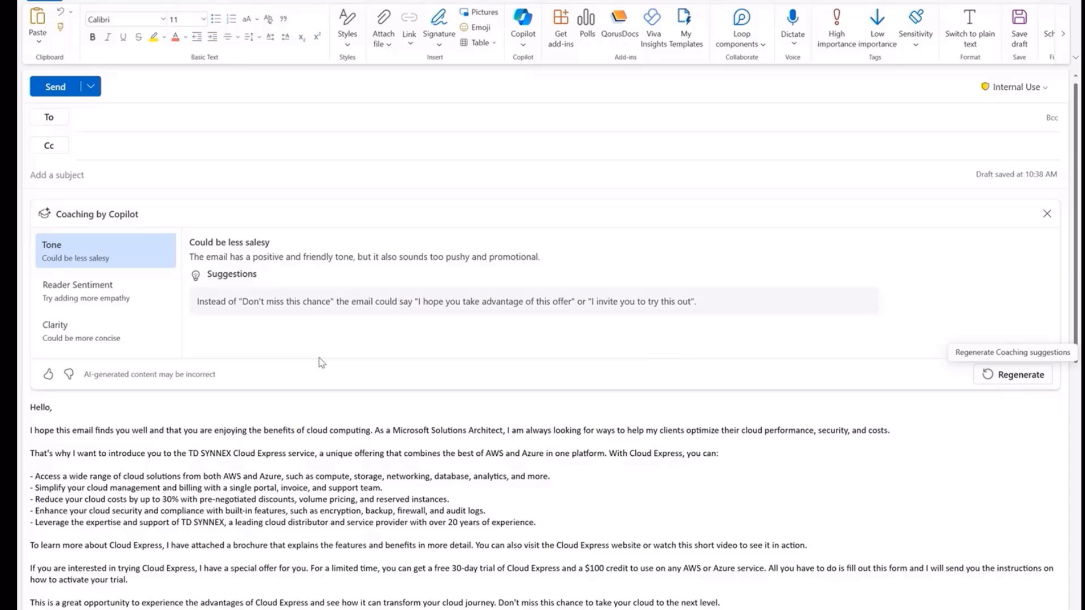
Review the coaching suggestions for Reader Sentiment and Clarity against the email text
{"action": "left_click", "coordinate": [108, 295]}
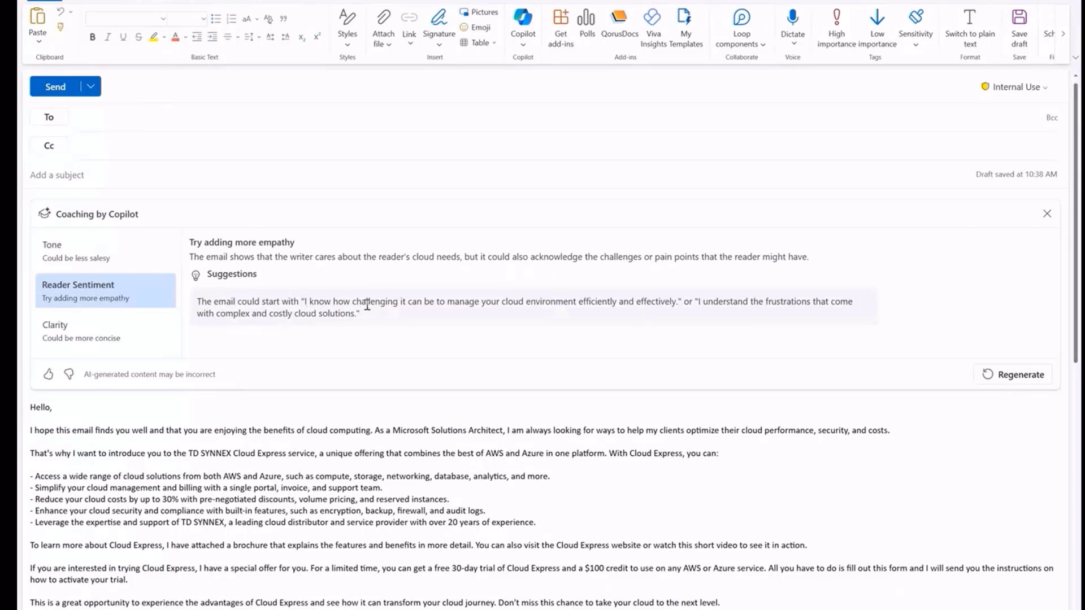
{"action": "left_click", "coordinate": [79, 332]}
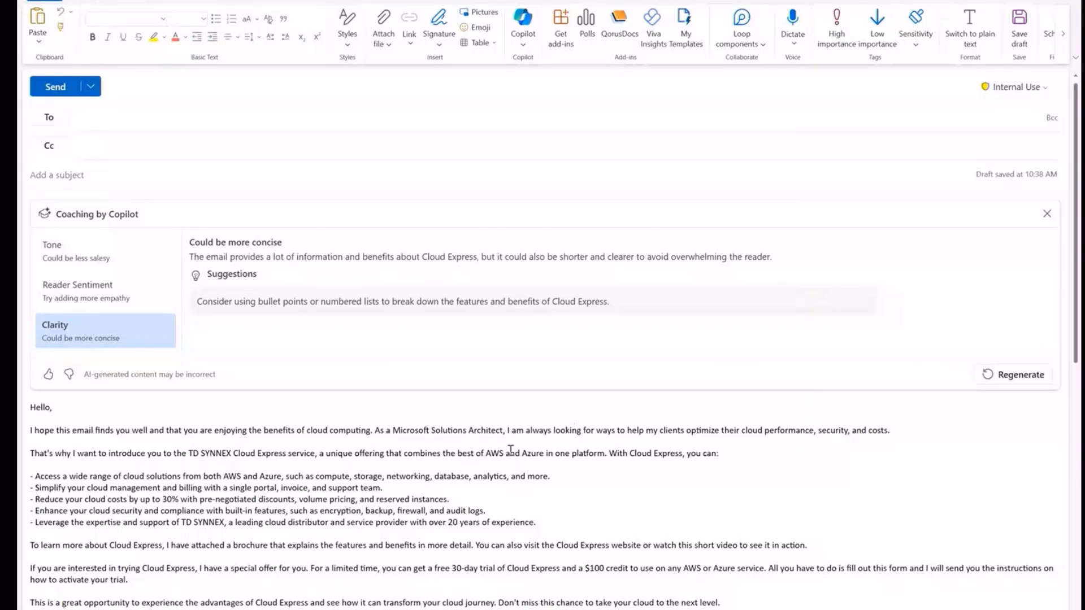
{"action": "scroll", "coordinate": [512, 450], "scroll_direction": "down", "scroll_amount": 4}
{"action": "scroll", "coordinate": [529, 439], "scroll_direction": "up", "scroll_amount": 2}
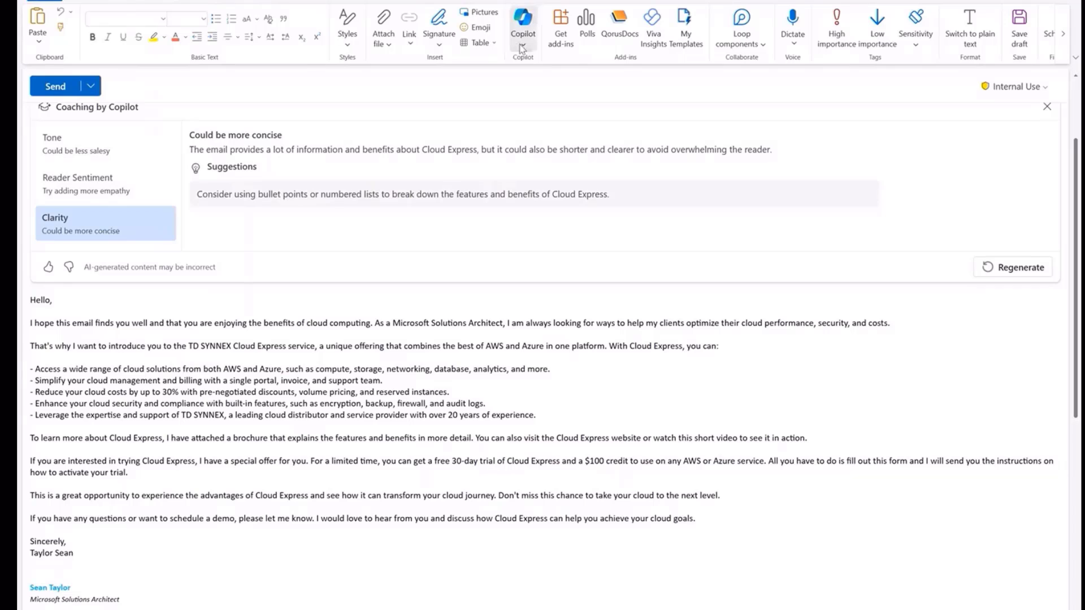
{"action": "left_click", "coordinate": [522, 47]}
{"action": "scroll", "coordinate": [522, 325], "scroll_direction": "up", "scroll_amount": 2}
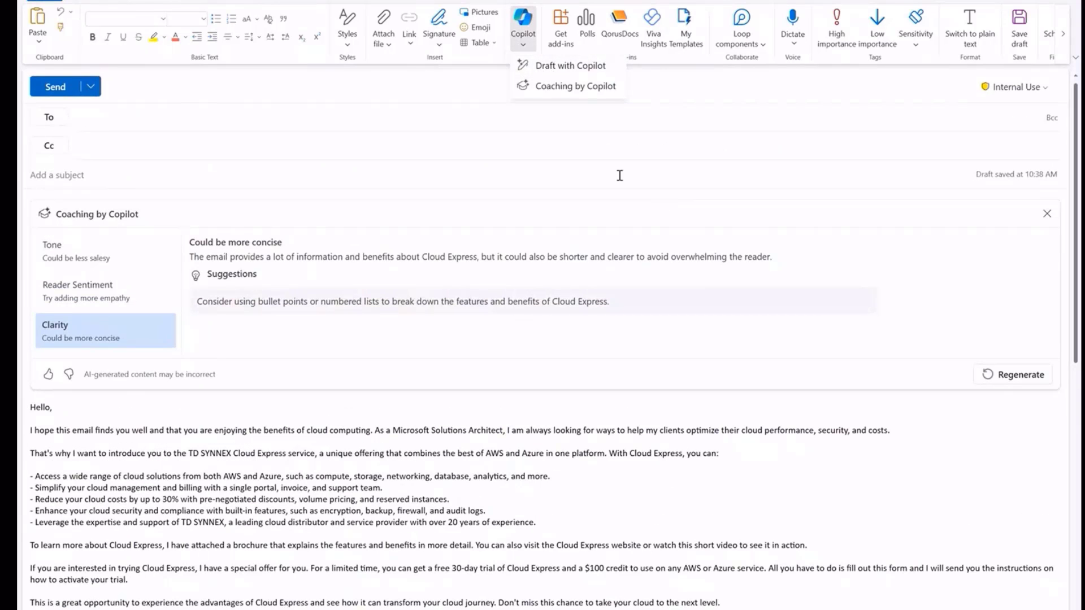
{"action": "left_click", "coordinate": [524, 35]}
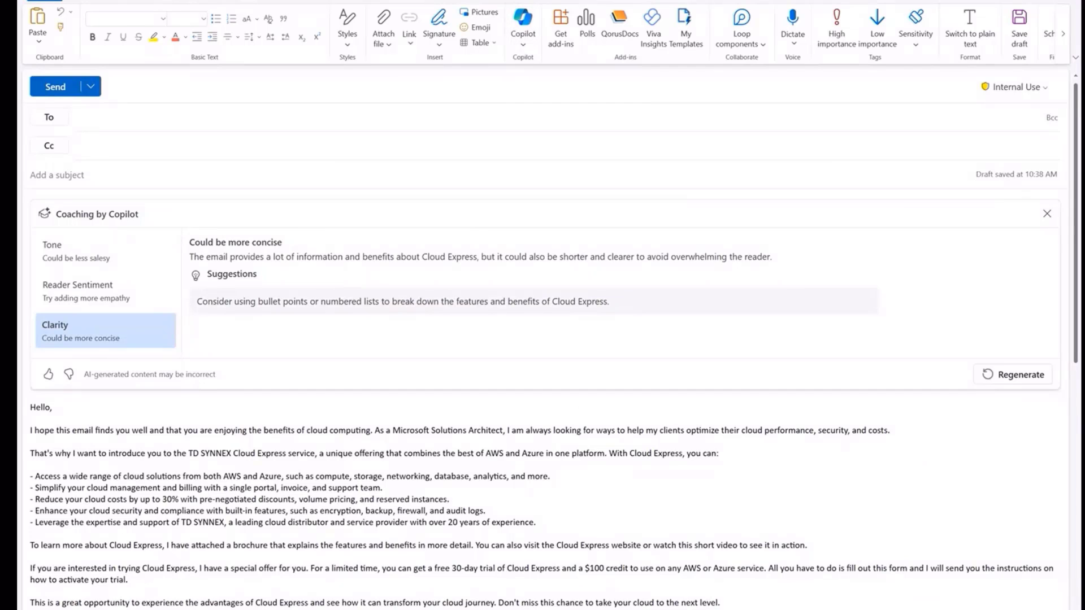
Switch to the demo script in Word and collapse the Reply to emails section, leaving Review documents collapsed as well
{"action": "mouse_move", "coordinate": [663, 609]}
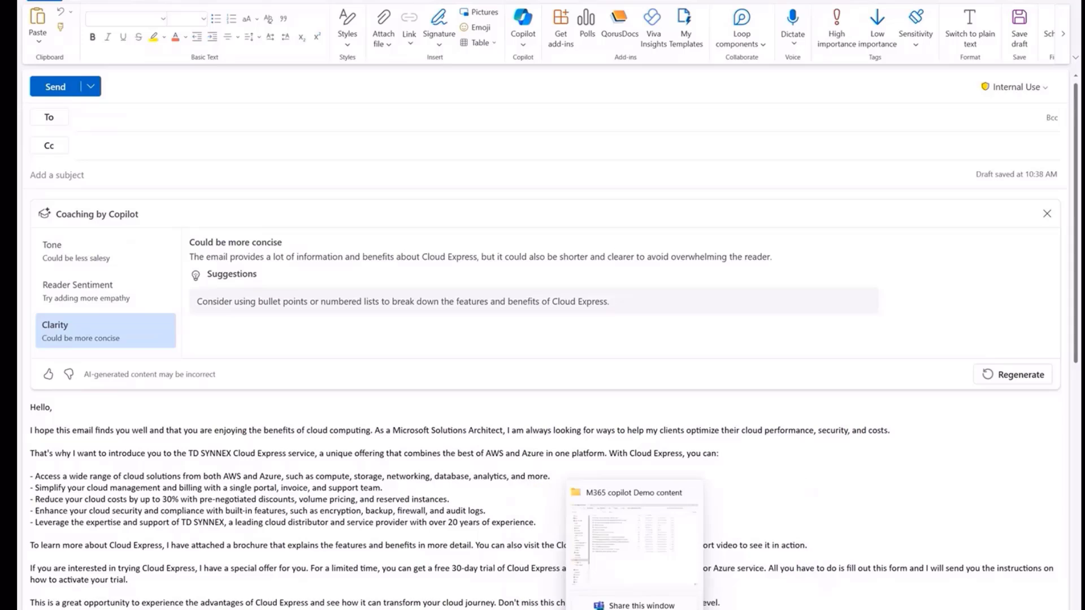
{"action": "mouse_move", "coordinate": [606, 609]}
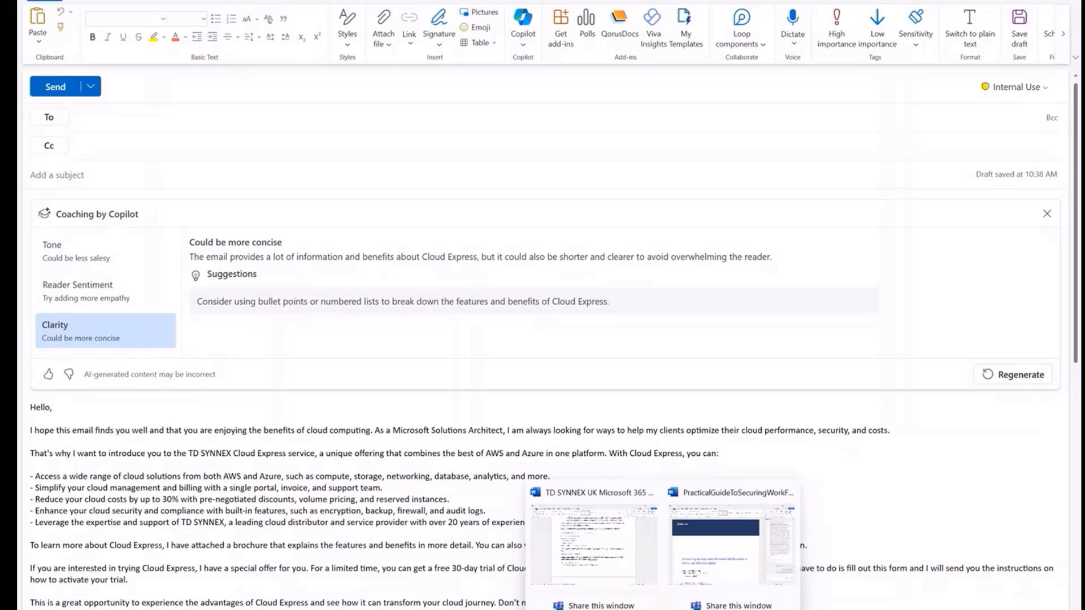
{"action": "left_click", "coordinate": [626, 560]}
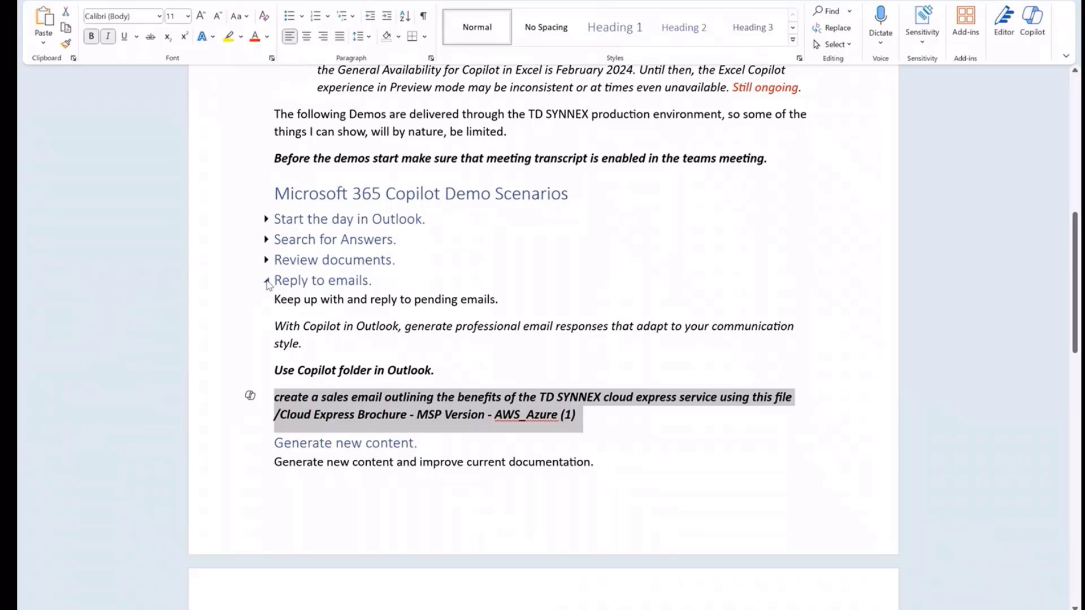
{"action": "left_click", "coordinate": [267, 282]}
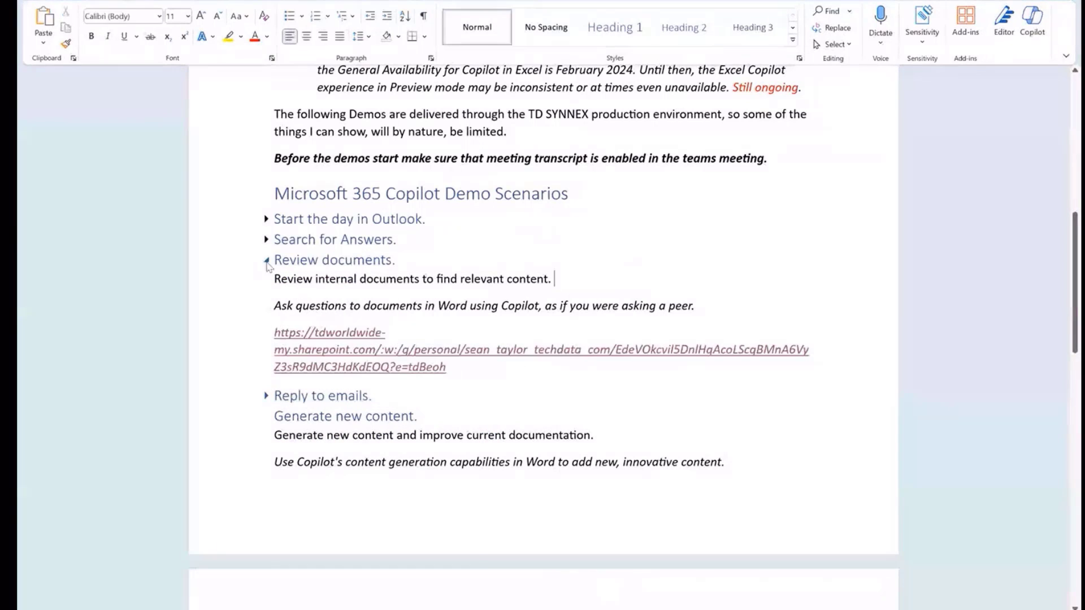
{"action": "left_click", "coordinate": [266, 260]}
{"action": "mouse_move", "coordinate": [267, 305]}
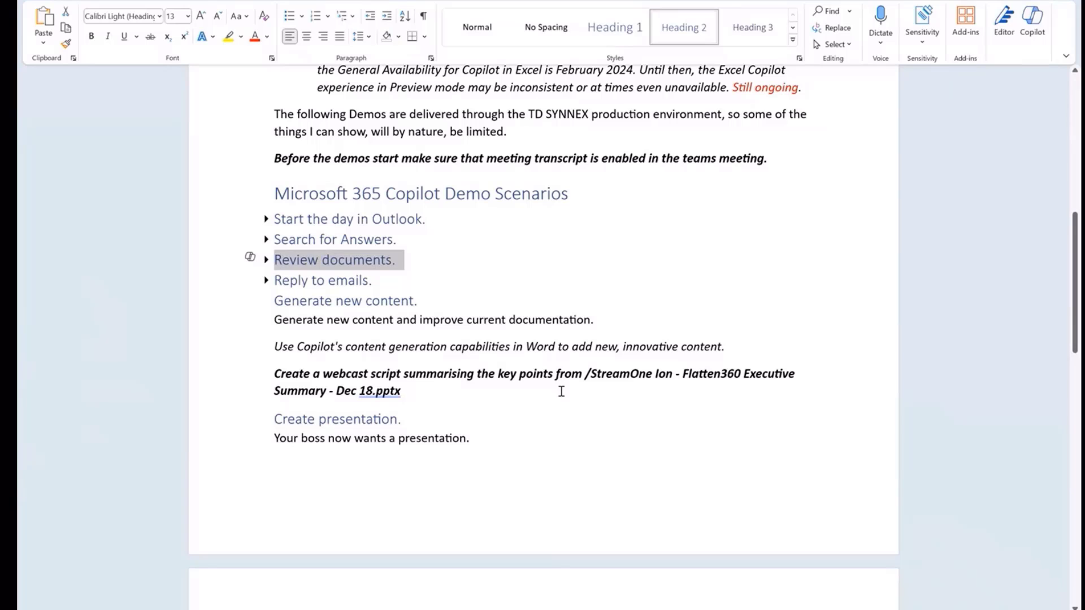
Create a new blank Word document
{"action": "mouse_move", "coordinate": [663, 609]}
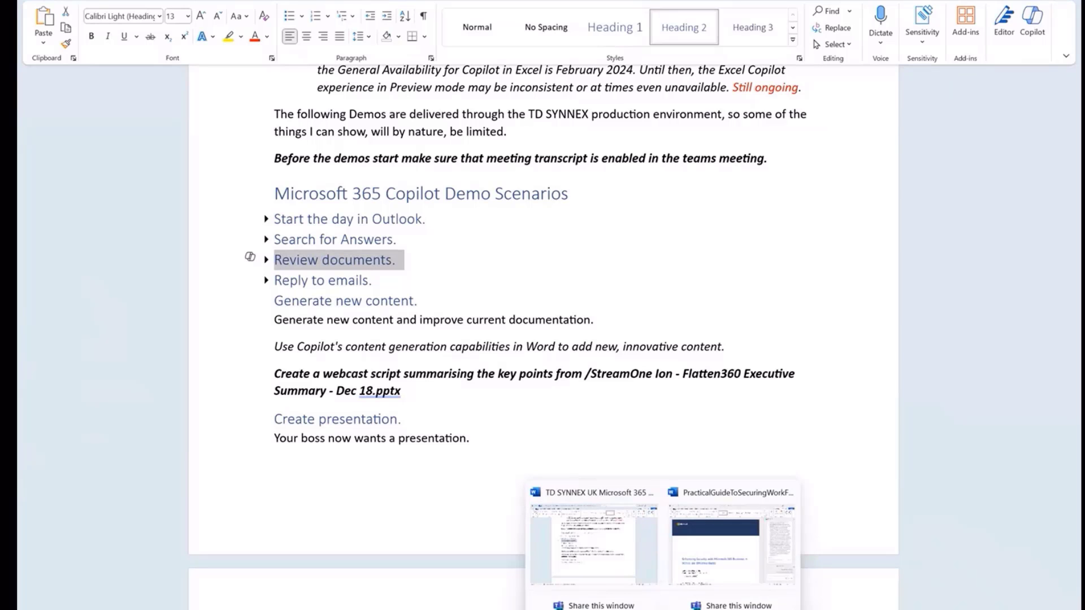
{"action": "left_click", "coordinate": [734, 579]}
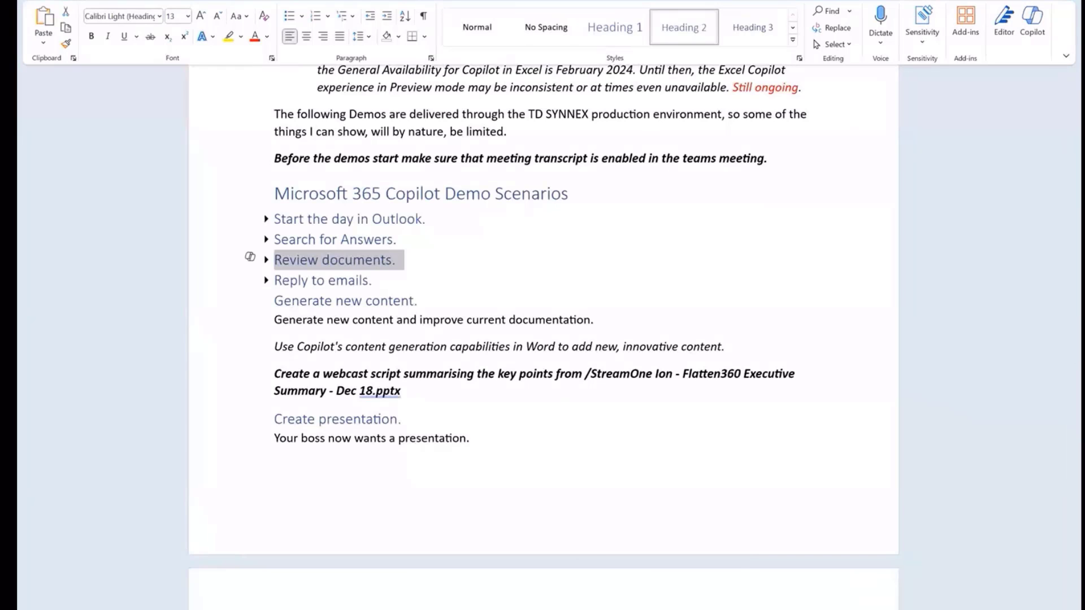
{"action": "left_click", "coordinate": [658, 609]}
{"action": "left_click", "coordinate": [41, 2]}
{"action": "left_click", "coordinate": [54, 51]}
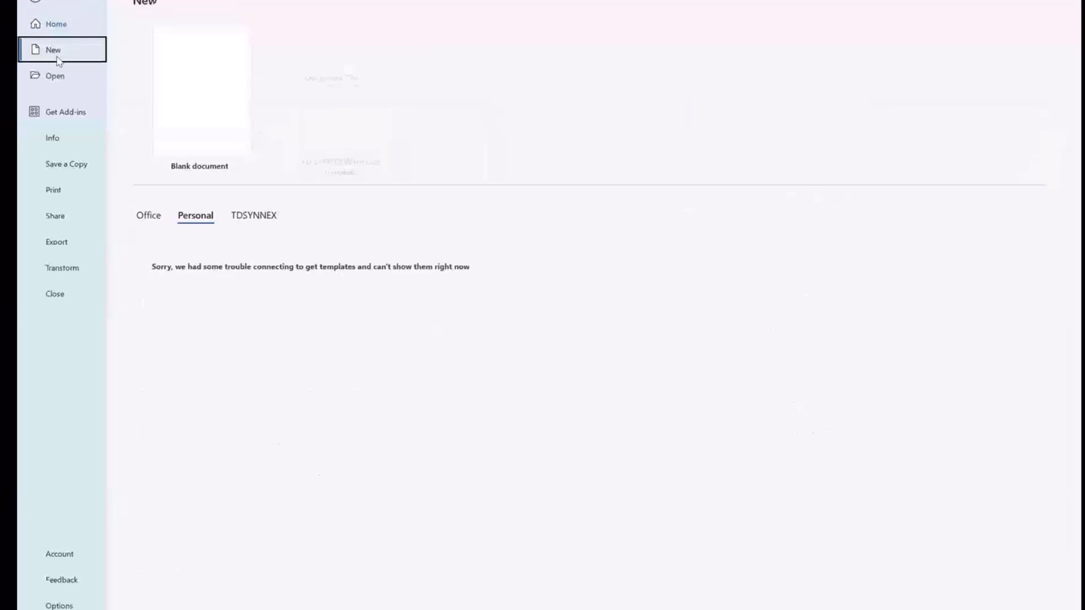
{"action": "left_click", "coordinate": [211, 104]}
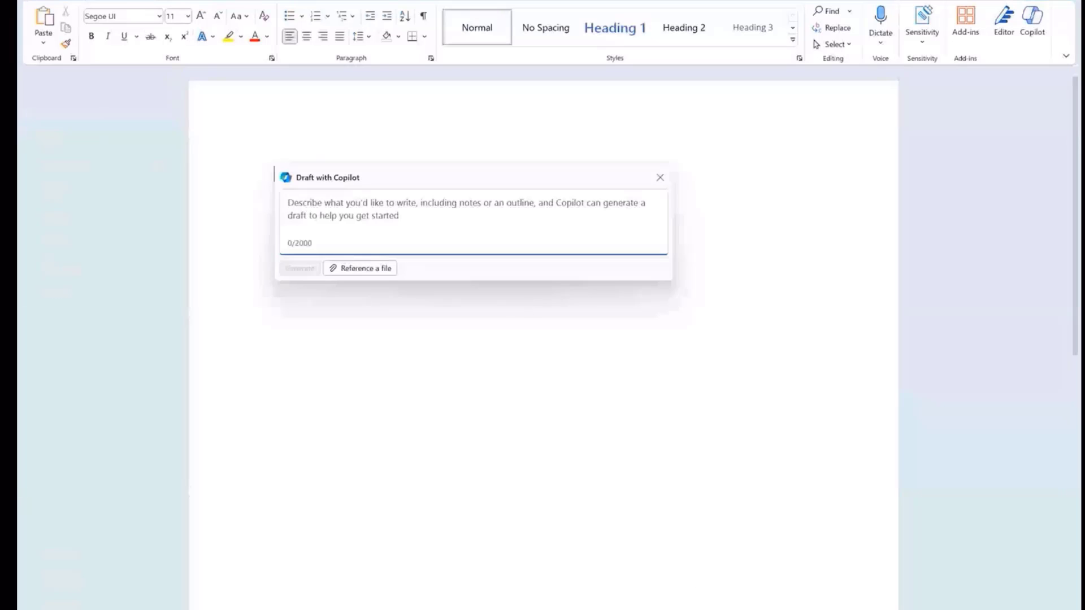
Return to the demo script and copy the webcast script prompt referencing "StreamOne Ion - Flatten360 Executive Summary - Dec 18.pptx" under Generate new content
{"action": "left_click", "coordinate": [624, 571]}
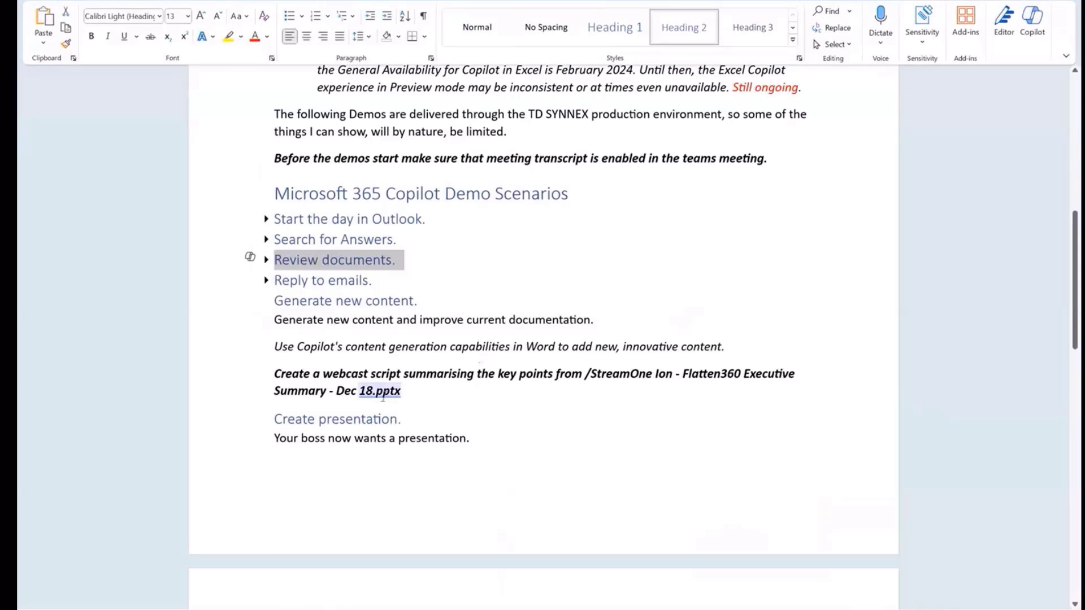
{"action": "left_click_drag", "start_coordinate": [411, 391], "coordinate": [267, 377]}
{"action": "key", "text": "ctrl+c"}
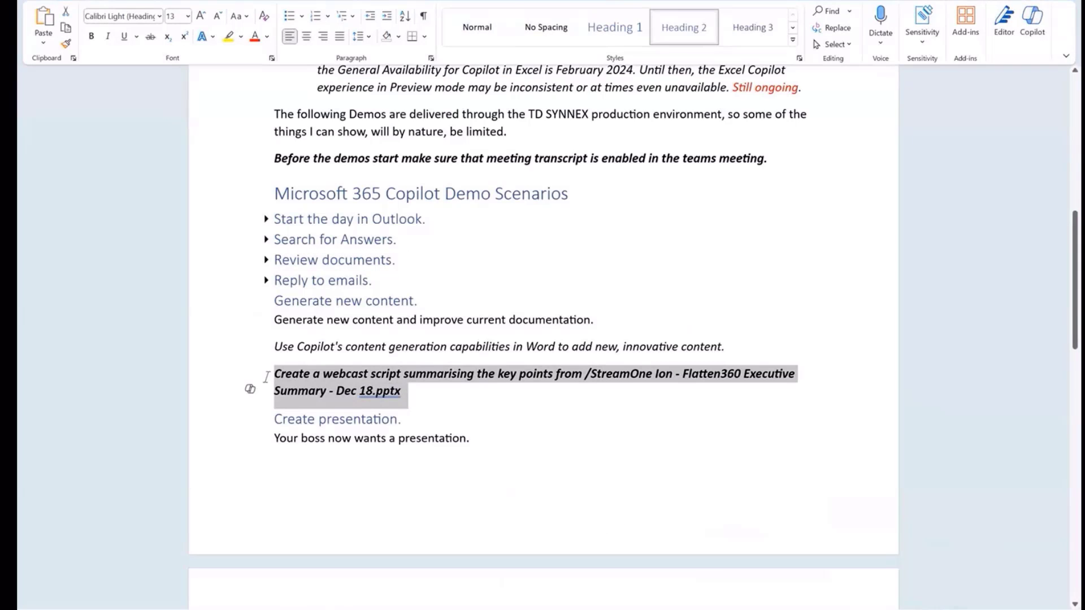
Copy the webcast script prompt under Generate new content in the demo script and return to the blank Word document
{"action": "right_click", "coordinate": [629, 385]}
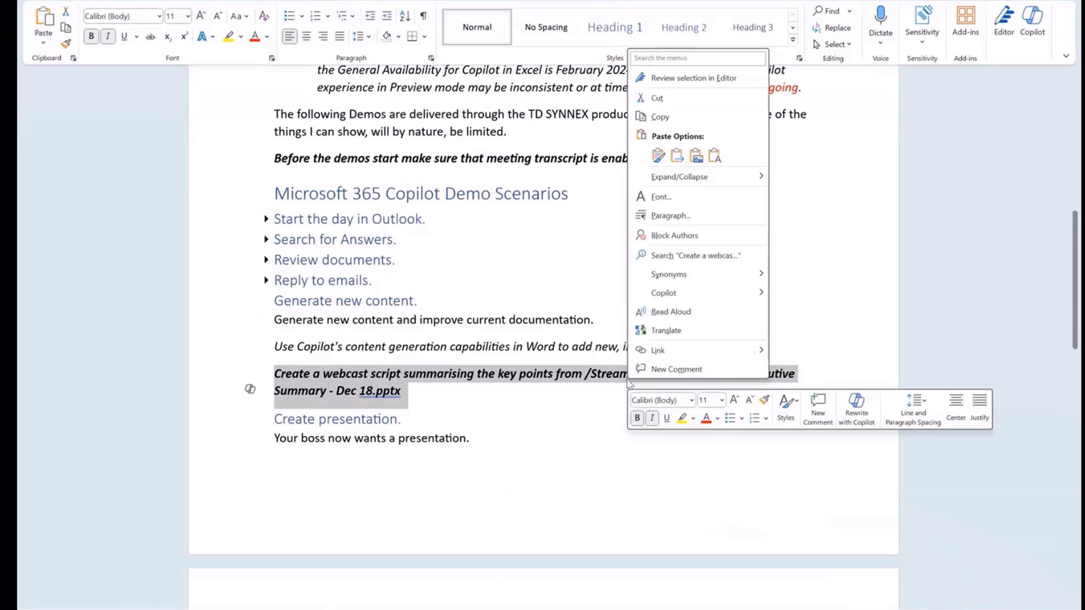
{"action": "left_click", "coordinate": [660, 117]}
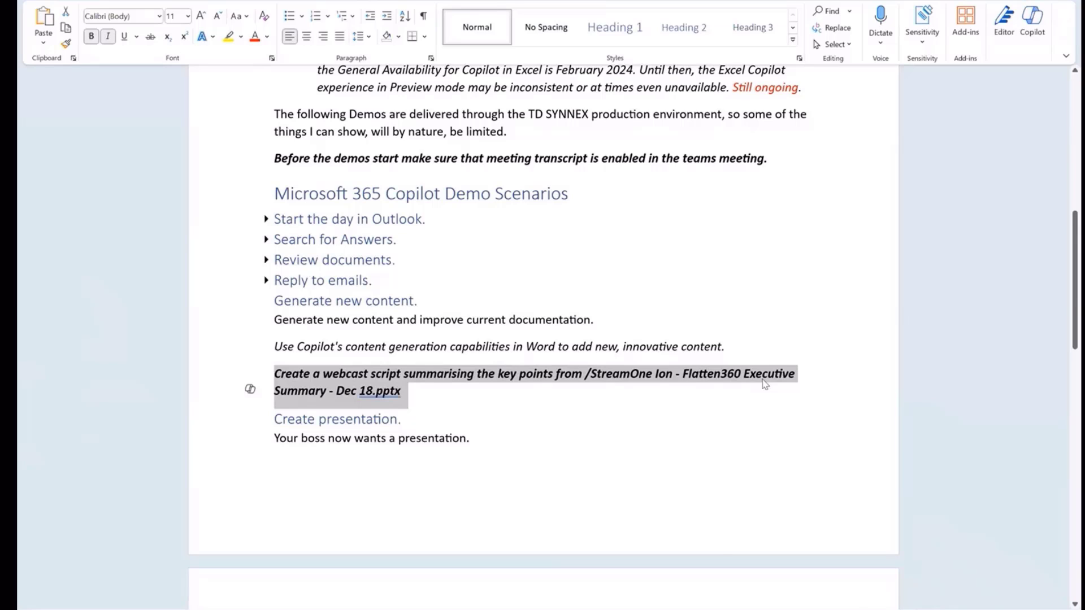
{"action": "mouse_move", "coordinate": [718, 609]}
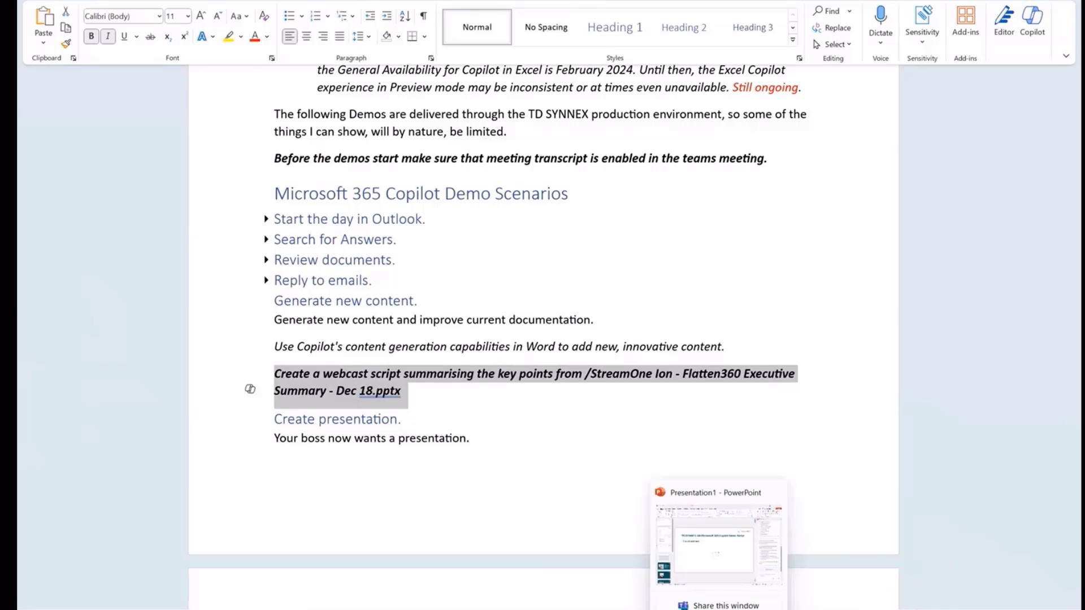
{"action": "left_click", "coordinate": [730, 574]}
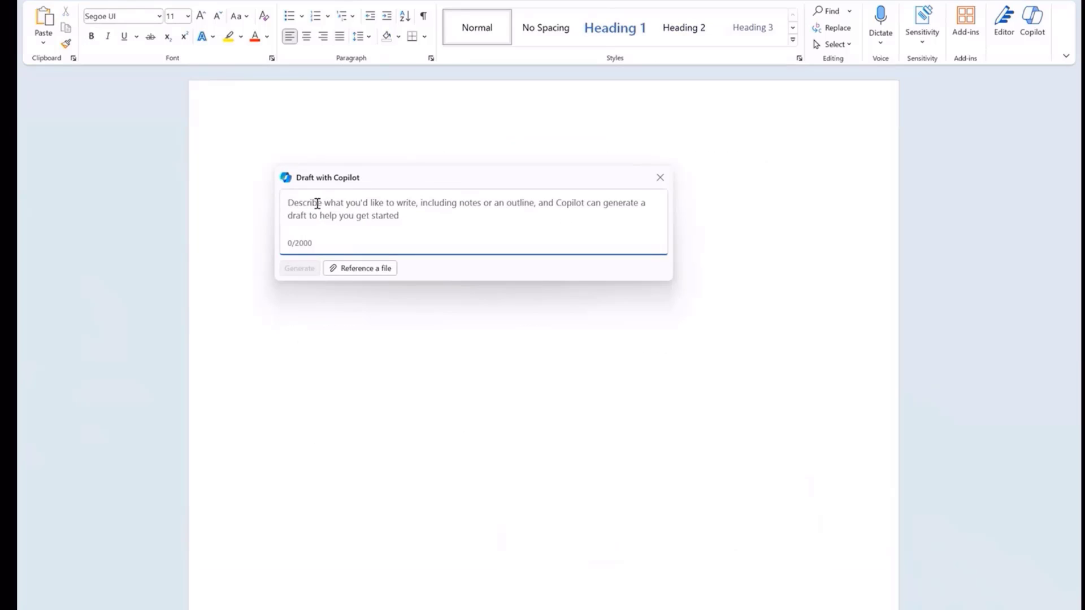
Paste the webcast script prompt referencing "StreamOne Ion - Flatten360 Executive Summary - Dec 18.pptx" into Draft with Copilot and generate the draft
{"action": "right_click", "coordinate": [456, 214]}
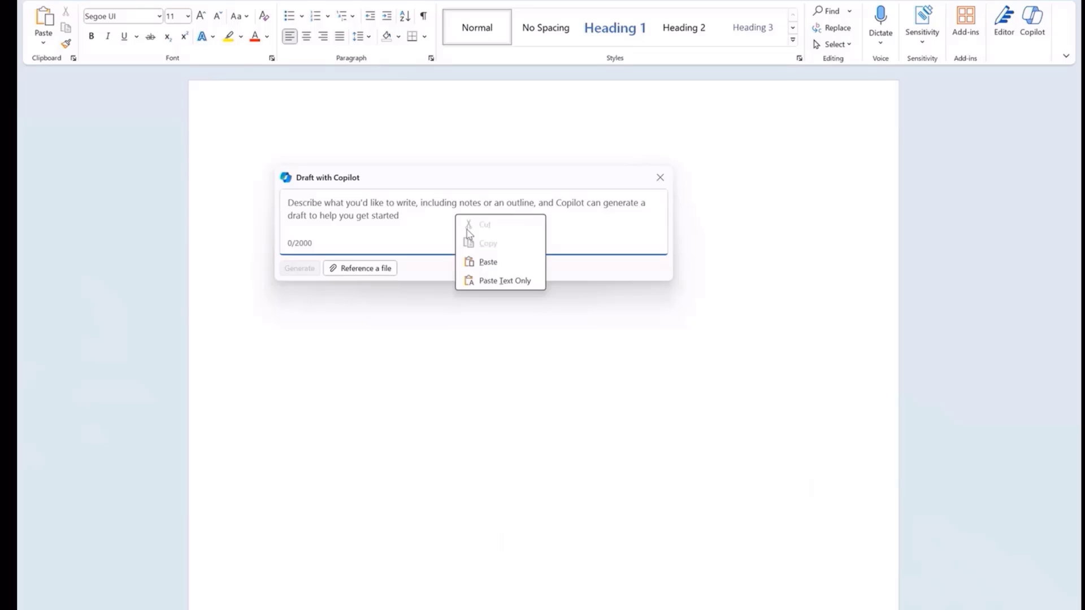
{"action": "left_click", "coordinate": [494, 261]}
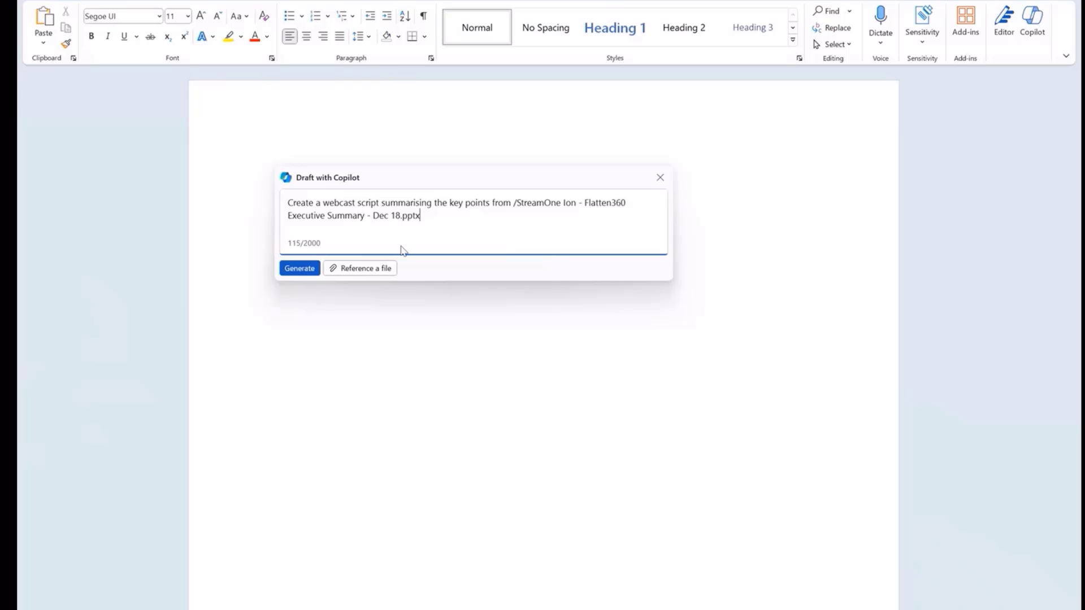
{"action": "left_click", "coordinate": [309, 270]}
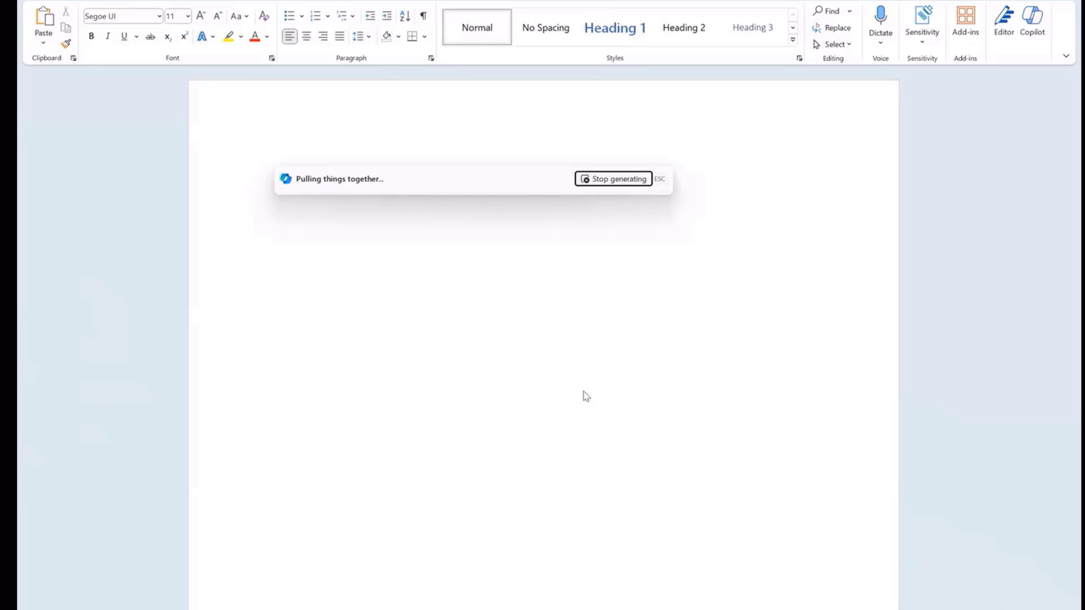
Close the New email window in Outlook while Copilot generates the draft
{"action": "mouse_move", "coordinate": [578, 609]}
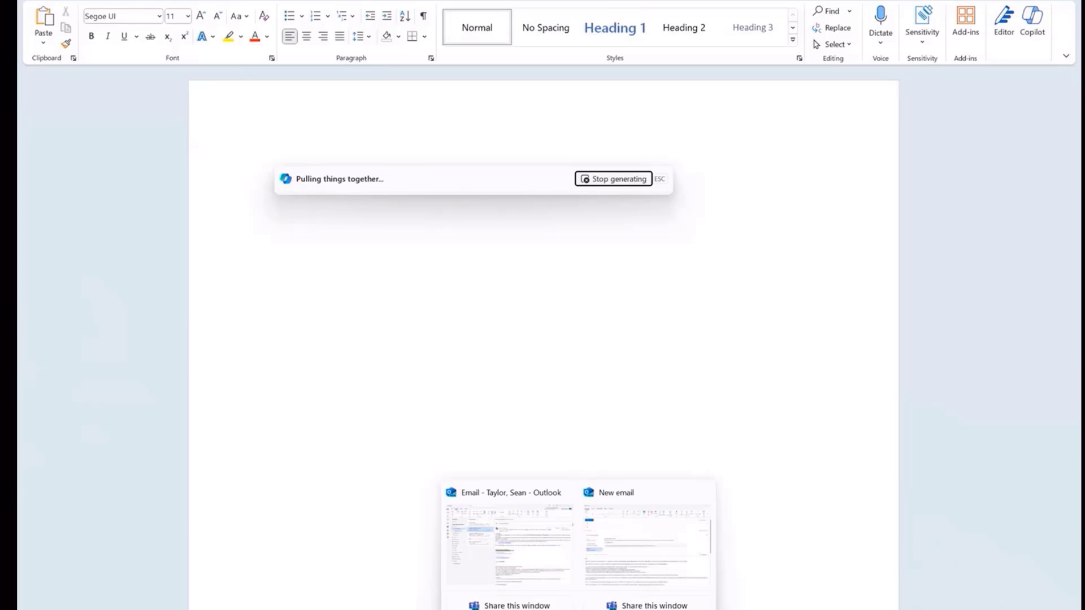
{"action": "left_click", "coordinate": [710, 496]}
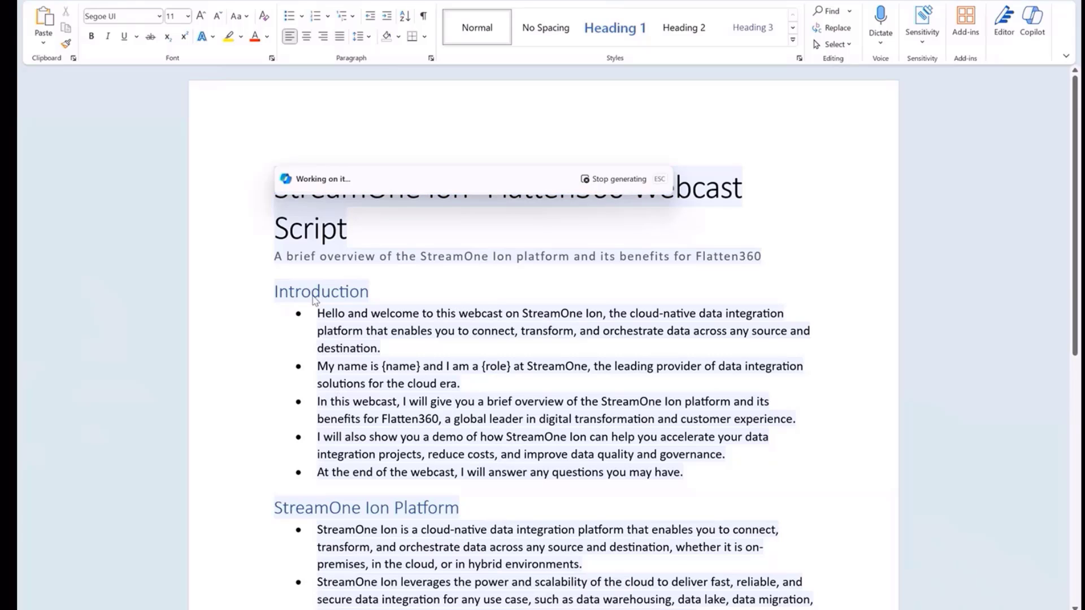
Read through the generated webcast script, dismiss the Copilot warning and close the Draft with Copilot box
{"action": "scroll", "coordinate": [314, 300], "scroll_direction": "down", "scroll_amount": 3}
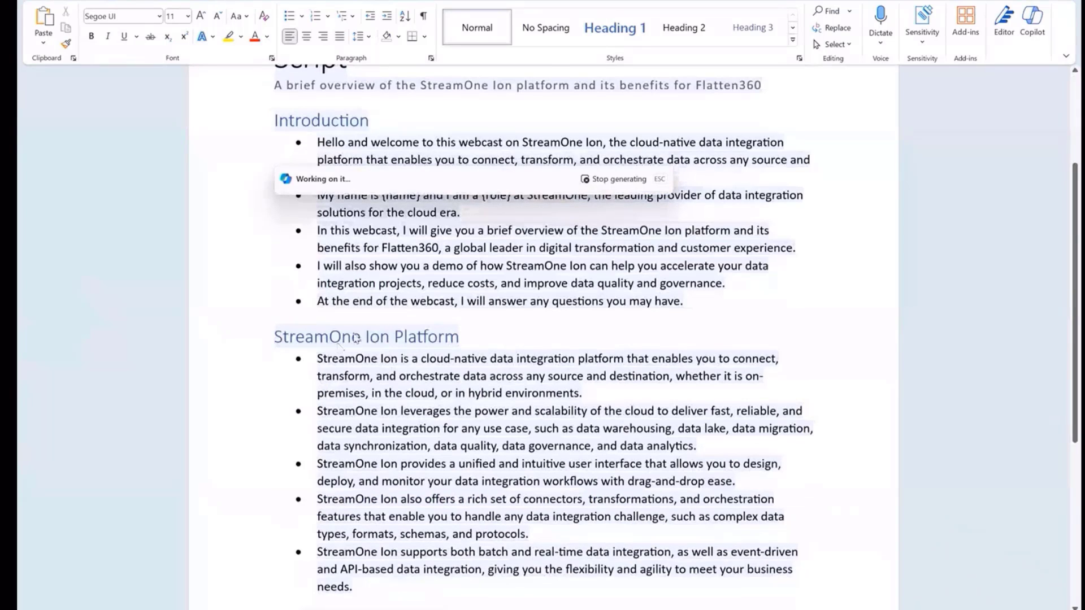
{"action": "scroll", "coordinate": [352, 338], "scroll_direction": "down", "scroll_amount": 1}
{"action": "scroll", "coordinate": [352, 338], "scroll_direction": "down", "scroll_amount": 4}
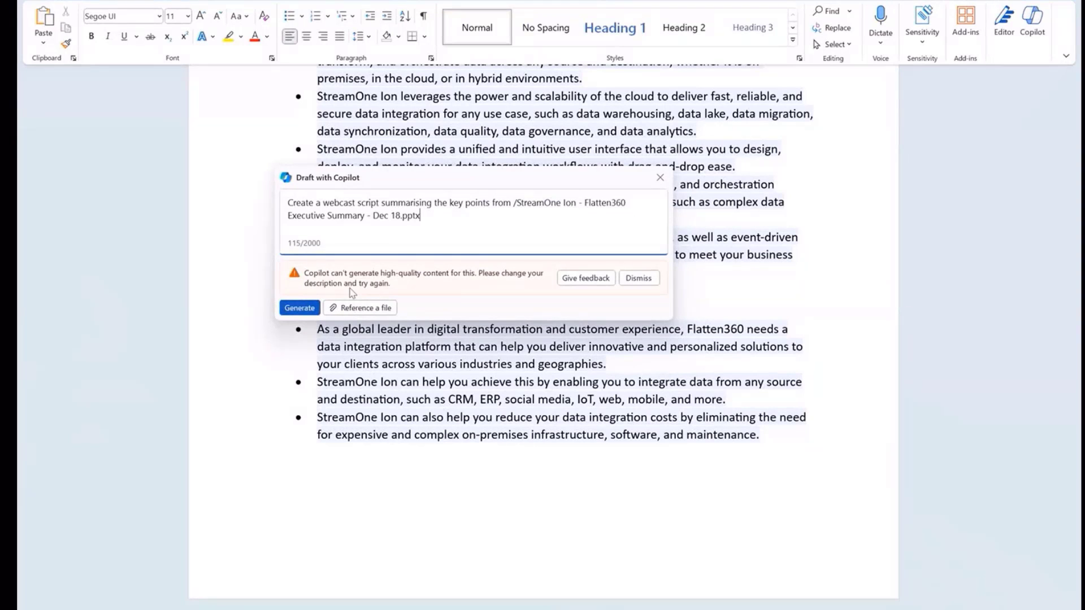
{"action": "left_click", "coordinate": [638, 279]}
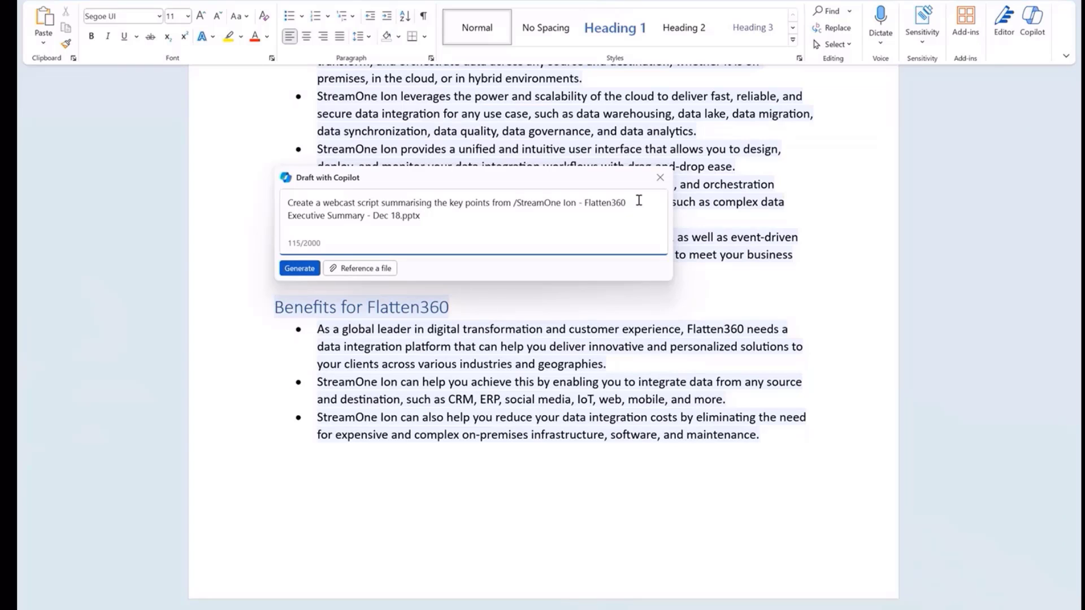
{"action": "left_click", "coordinate": [661, 180]}
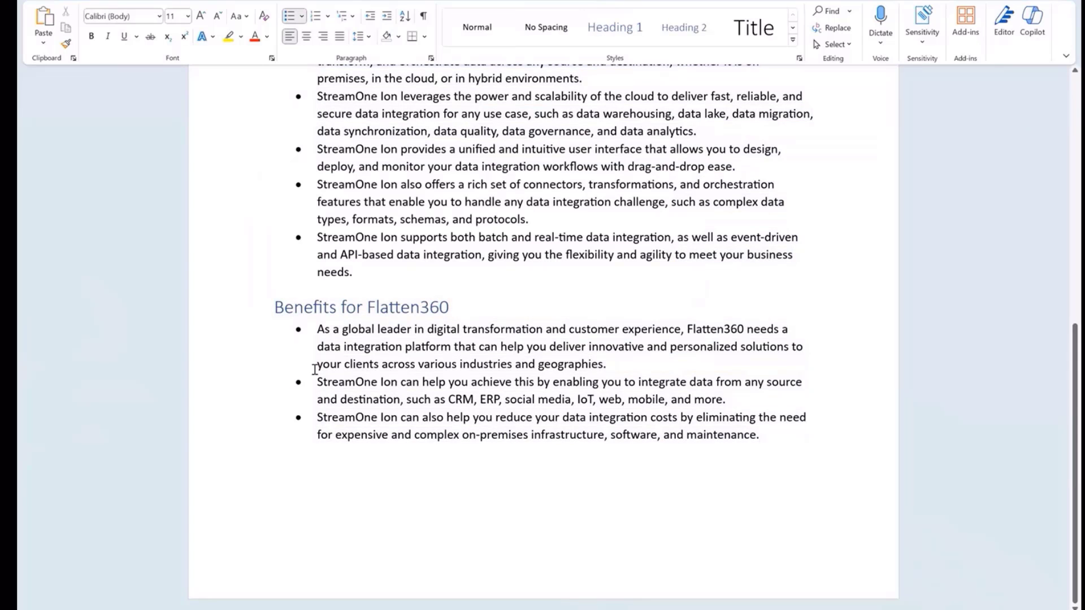
Close the generated webcast script document without saving and create a new blank Word document
{"action": "scroll", "coordinate": [414, 385], "scroll_direction": "up", "scroll_amount": 9}
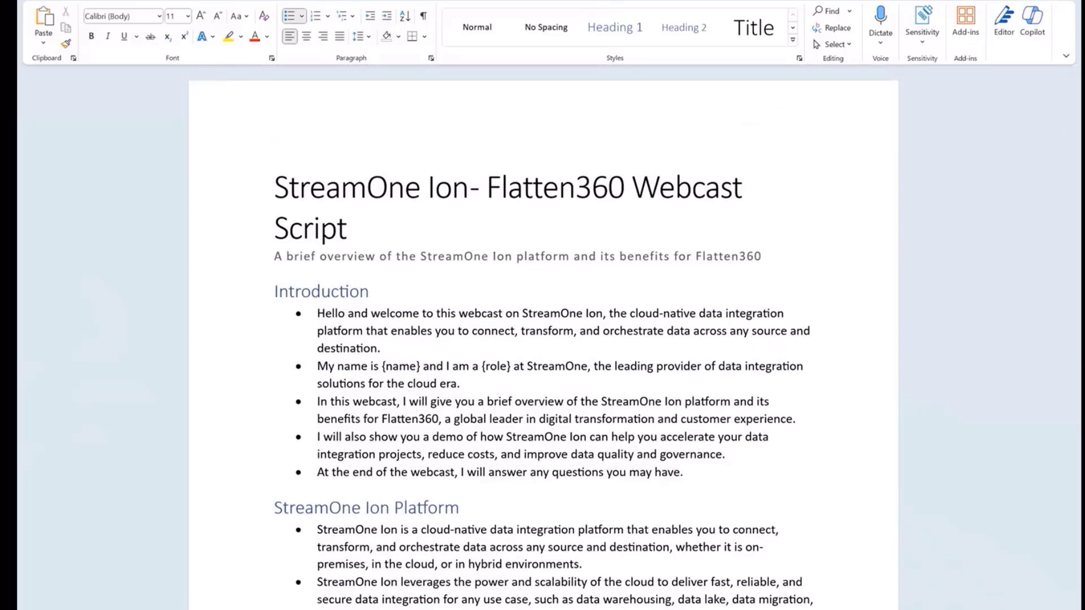
{"action": "key", "text": "ctrl+w"}
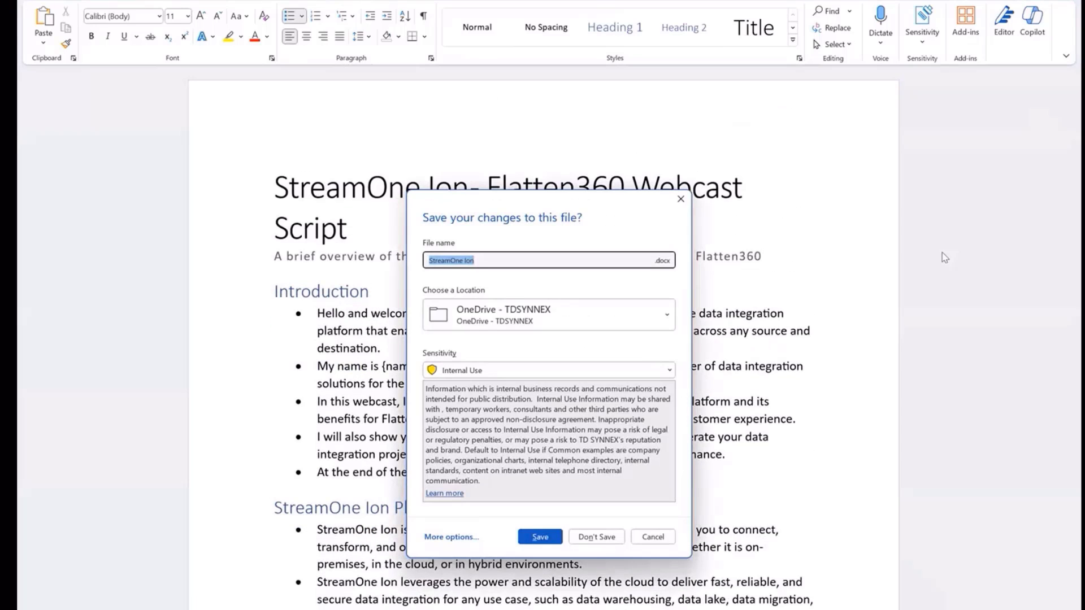
{"action": "left_click", "coordinate": [598, 537]}
{"action": "left_click", "coordinate": [37, 1]}
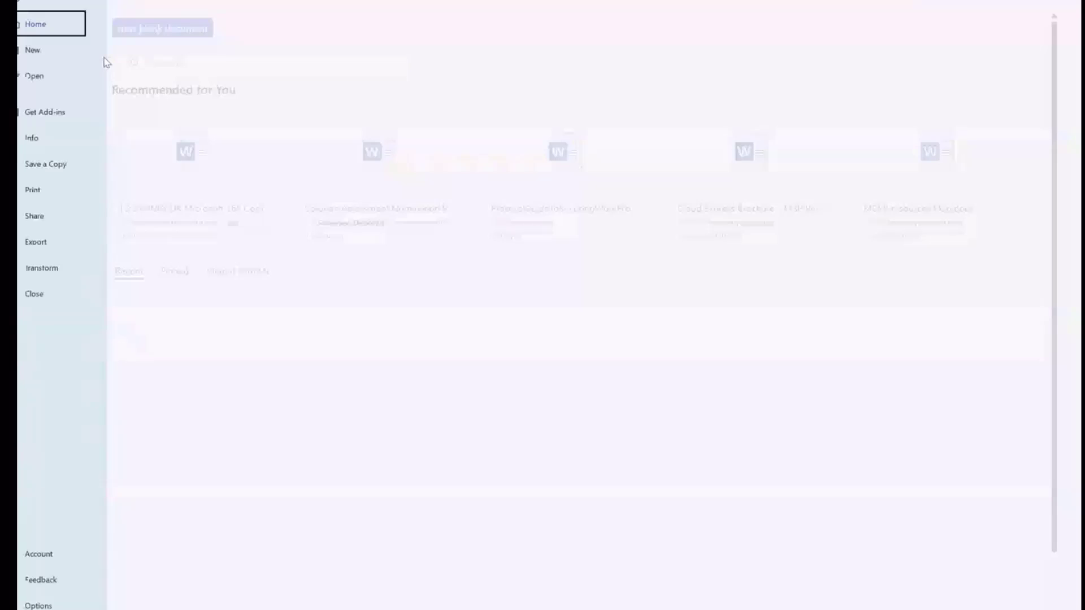
{"action": "left_click", "coordinate": [51, 52]}
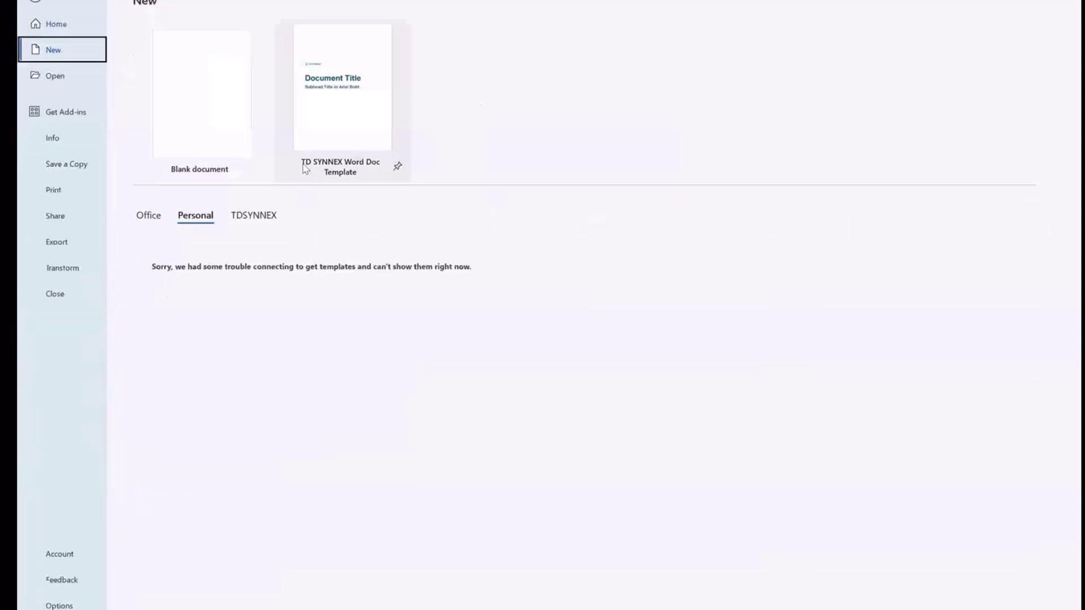
{"action": "left_click", "coordinate": [224, 108]}
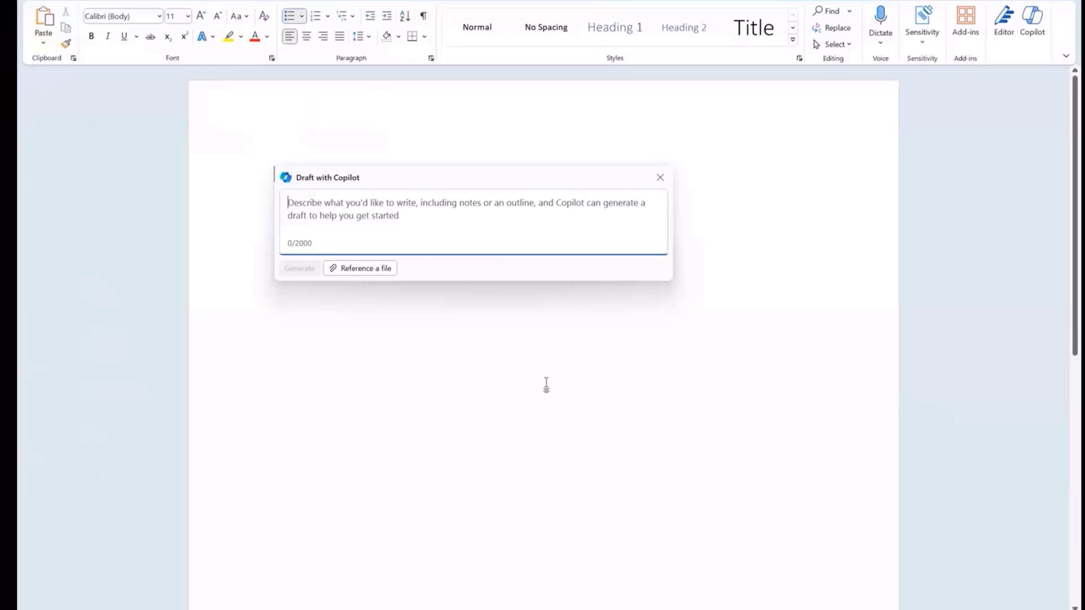
Generate a webcast script with Copilot in the new document from the copied "StreamOne Ion - Flatten360 Executive Summary - Dec 18.pptx" prompt
{"action": "right_click", "coordinate": [408, 217]}
{"action": "left_click", "coordinate": [470, 262]}
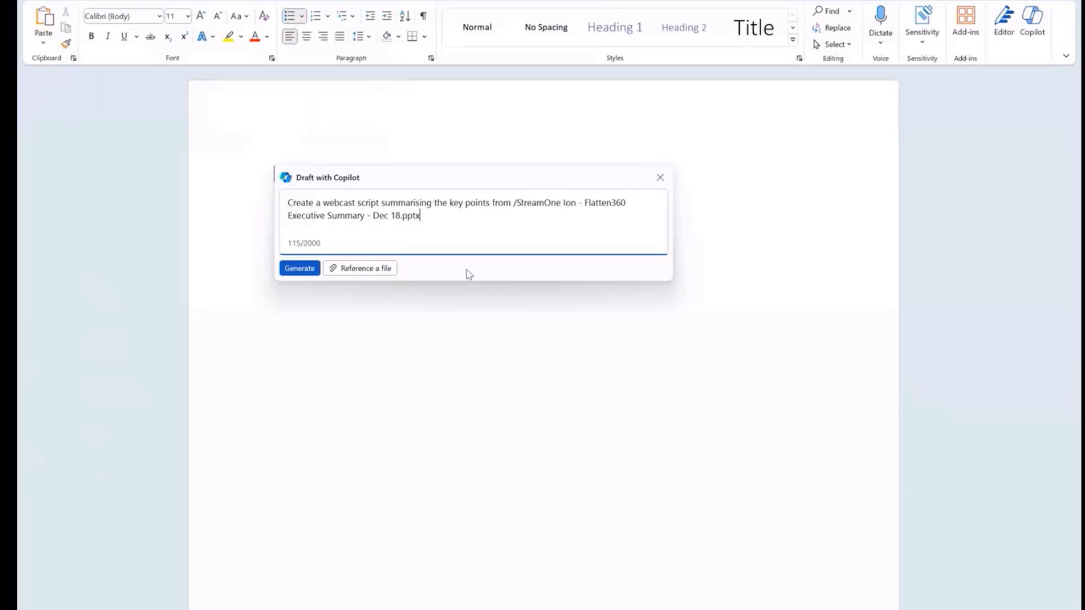
{"action": "left_click", "coordinate": [299, 267]}
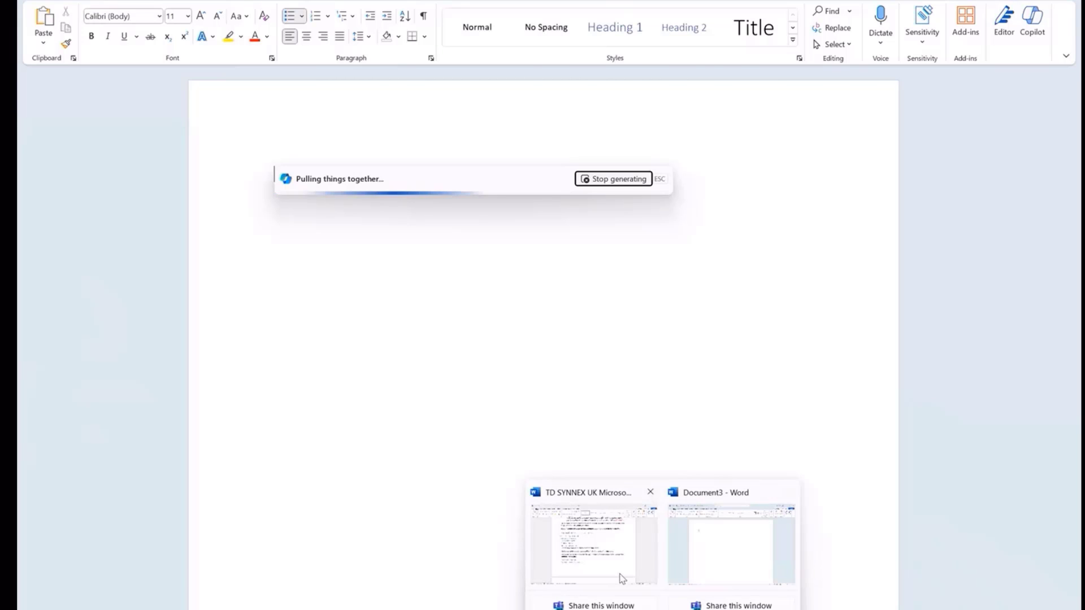
Switch to the demo script in Word and collapse the Generate new content section
{"action": "left_click", "coordinate": [620, 577]}
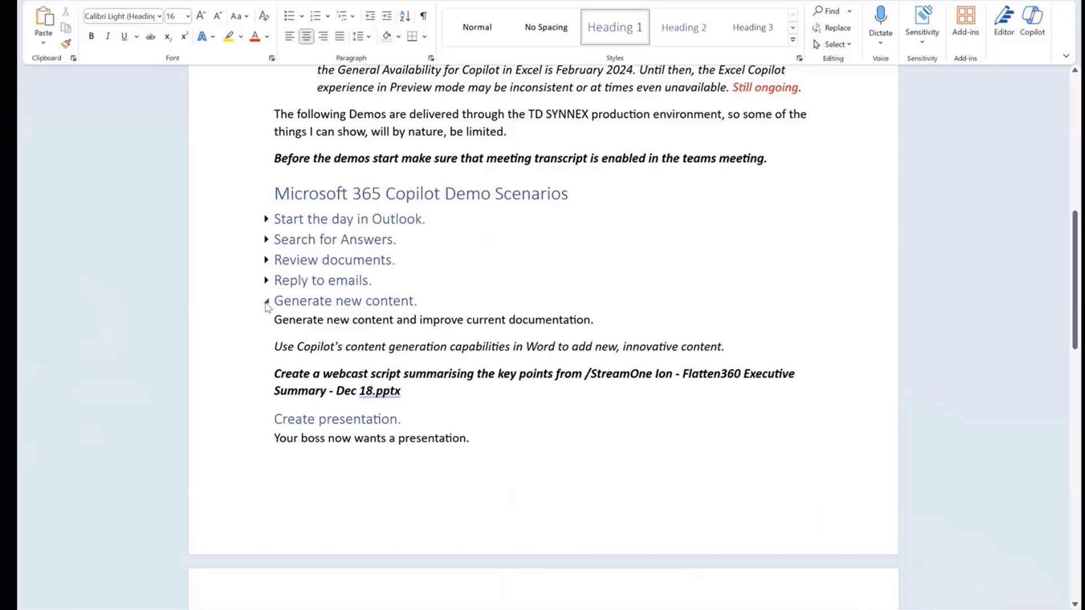
{"action": "left_click", "coordinate": [267, 302]}
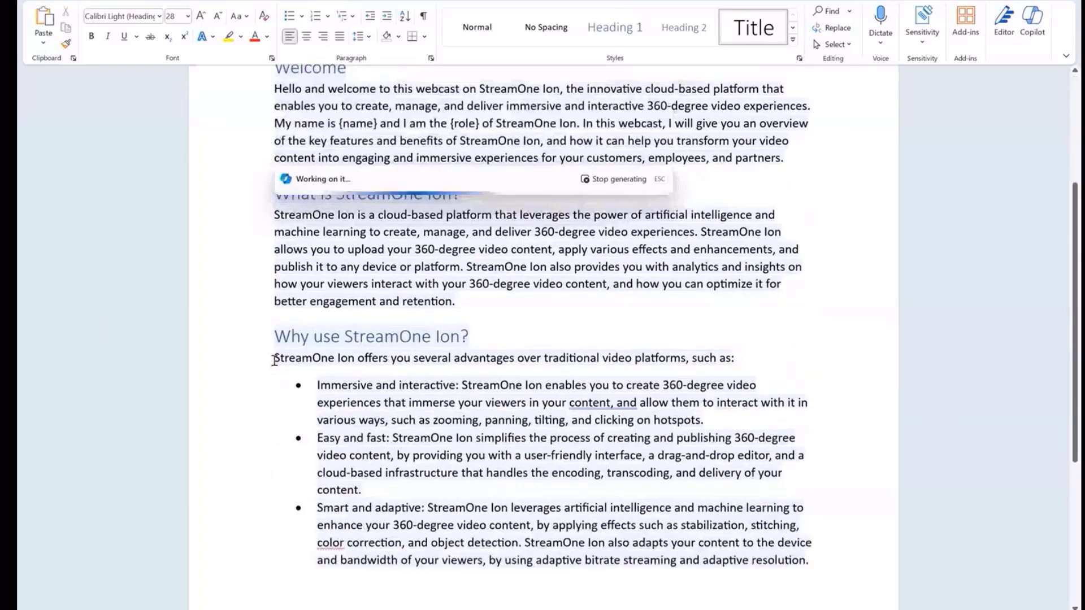
Review the newly generated webcast script from its title and Welcome section through to the Conclusion and the Copilot draft options
{"action": "scroll", "coordinate": [275, 360], "scroll_direction": "up", "scroll_amount": 4}
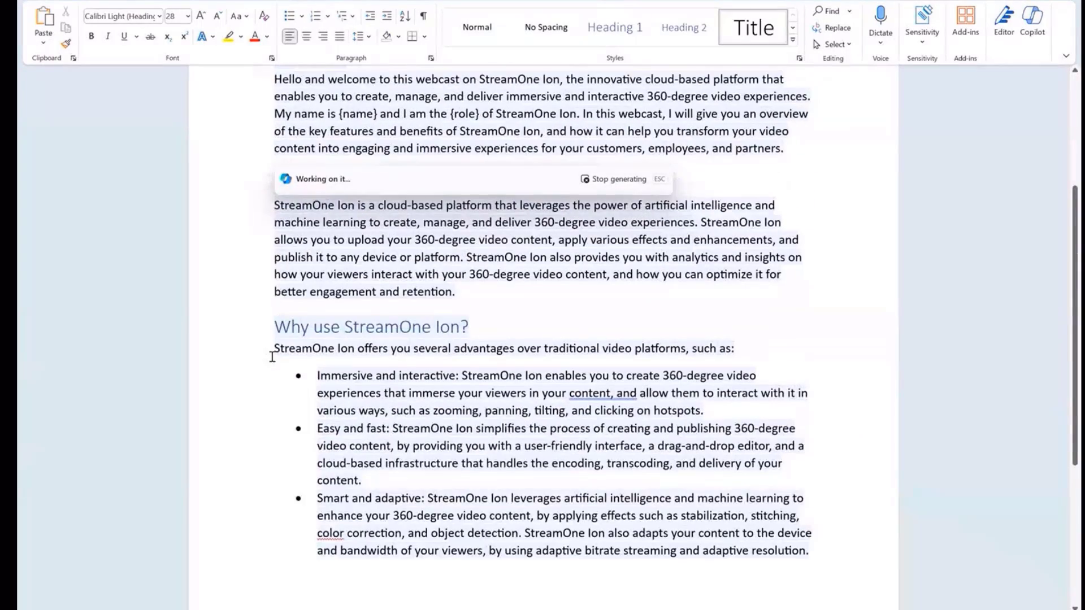
{"action": "scroll", "coordinate": [272, 356], "scroll_direction": "down", "scroll_amount": 1}
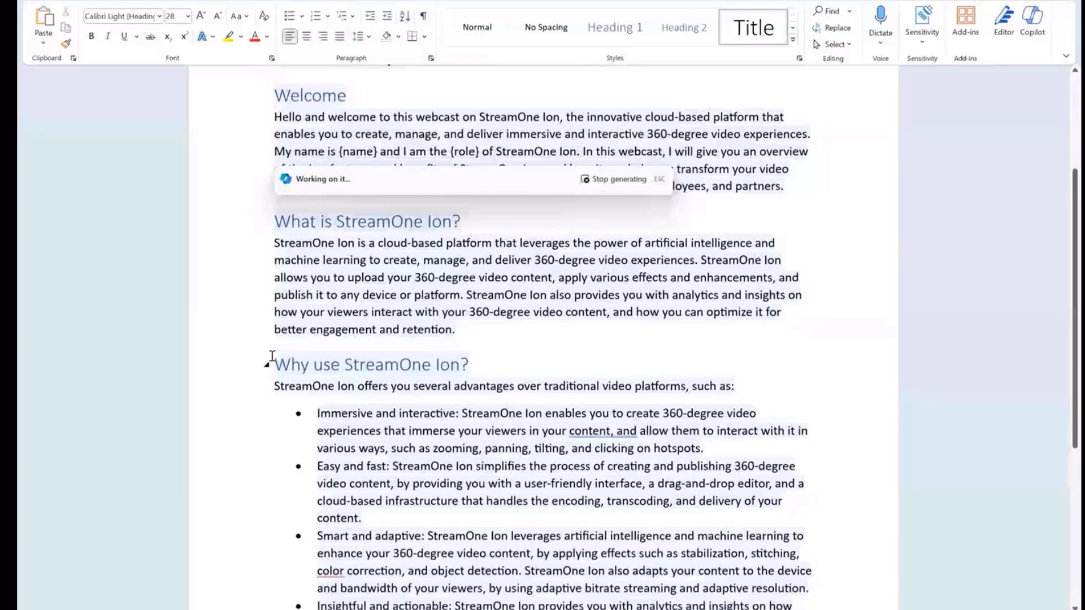
{"action": "scroll", "coordinate": [272, 356], "scroll_direction": "up", "scroll_amount": 3}
{"action": "scroll", "coordinate": [272, 356], "scroll_direction": "up", "scroll_amount": 1}
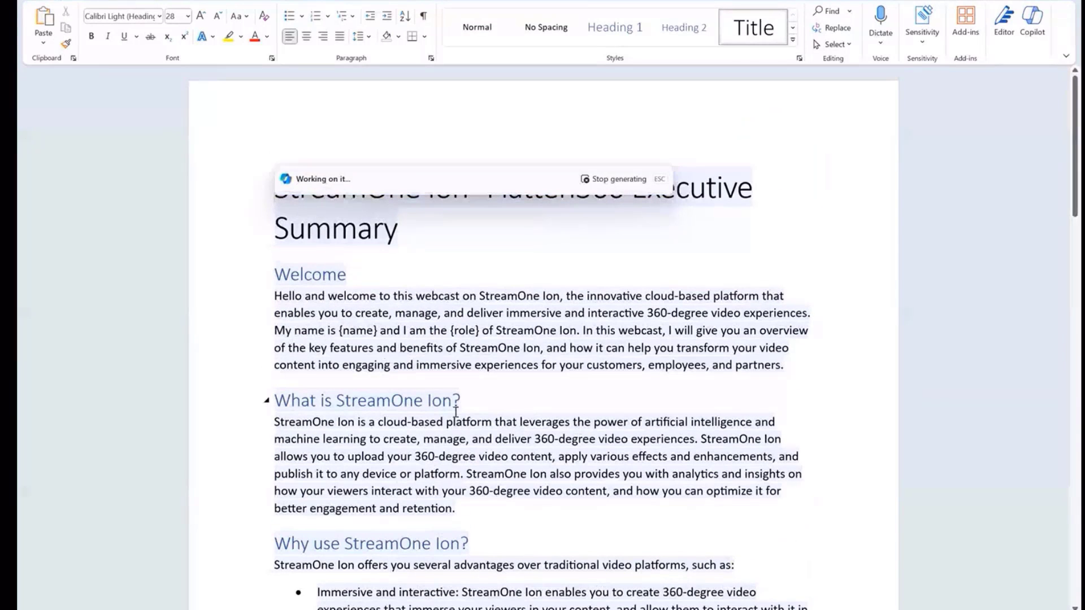
{"action": "scroll", "coordinate": [324, 417], "scroll_direction": "down", "scroll_amount": 1}
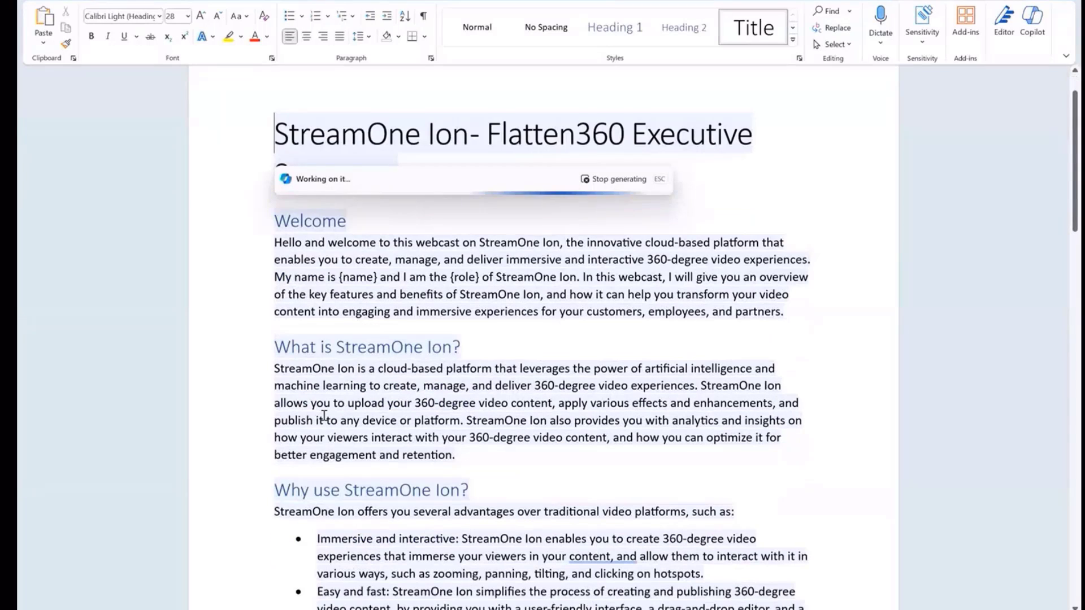
{"action": "scroll", "coordinate": [339, 416], "scroll_direction": "down", "scroll_amount": 3}
{"action": "scroll", "coordinate": [345, 413], "scroll_direction": "down", "scroll_amount": 15}
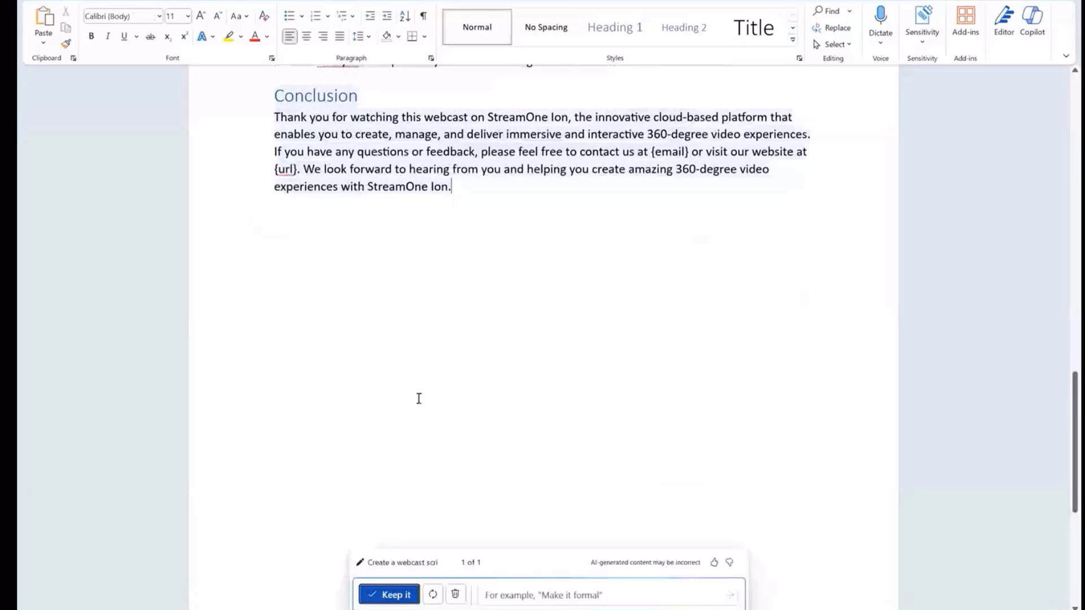
{"action": "scroll", "coordinate": [418, 396], "scroll_direction": "up", "scroll_amount": 10}
{"action": "scroll", "coordinate": [419, 394], "scroll_direction": "down", "scroll_amount": 3}
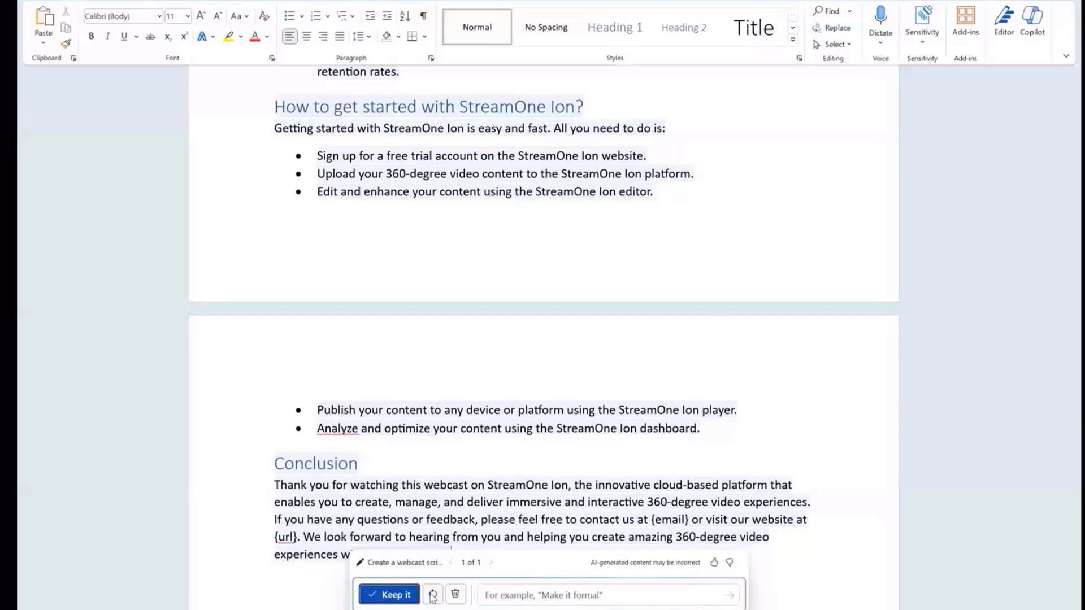
Open Copilot's prompt for fine-tuning the draft, then close the webcast script document without saving
{"action": "left_click", "coordinate": [525, 596]}
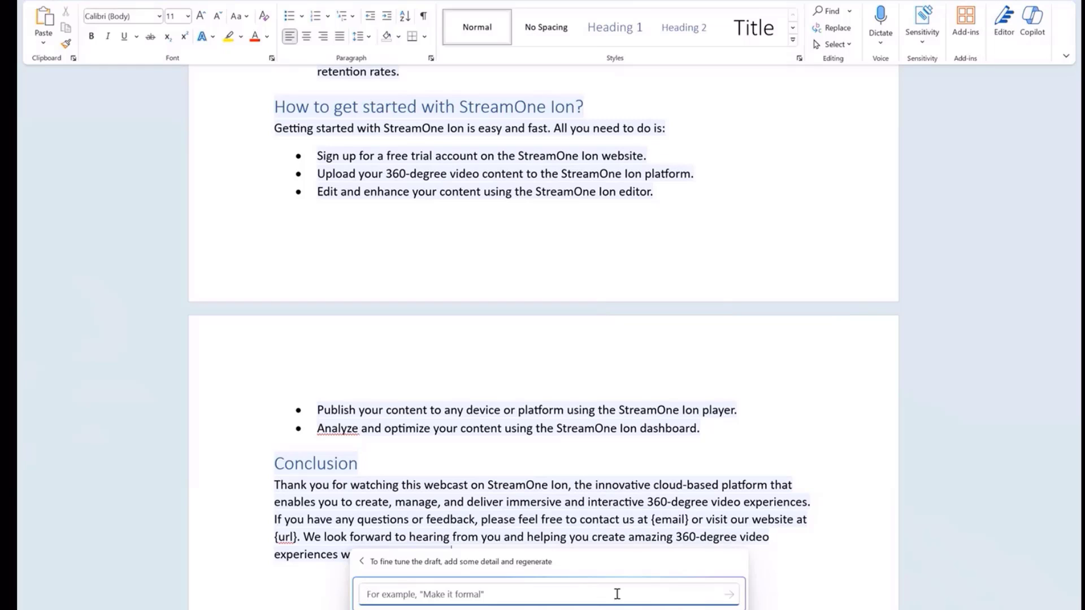
{"action": "scroll", "coordinate": [843, 475], "scroll_direction": "up", "scroll_amount": 1}
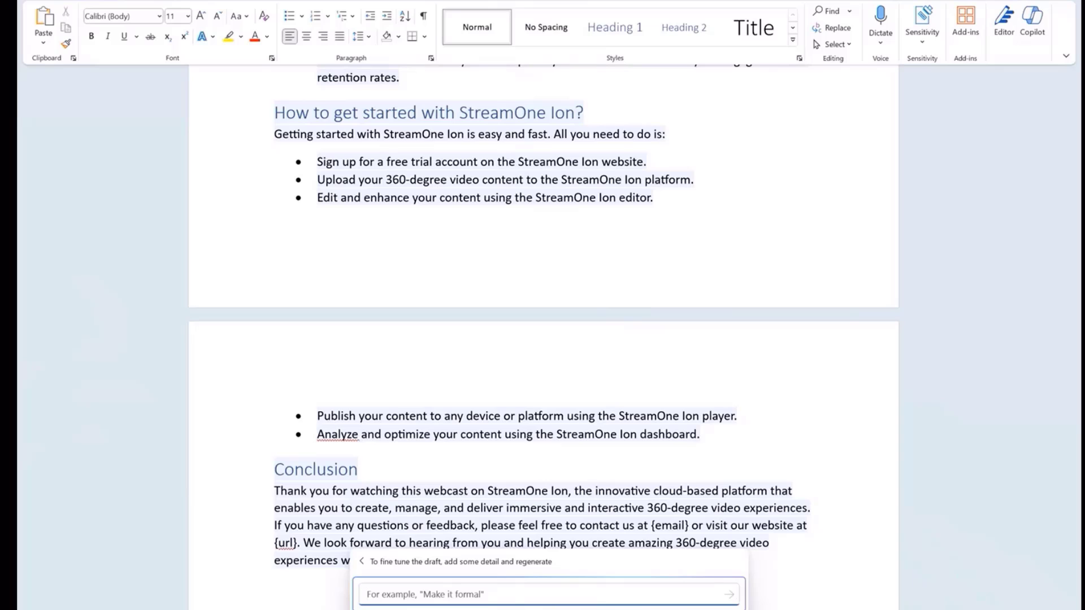
{"action": "key", "text": "alt+F4"}
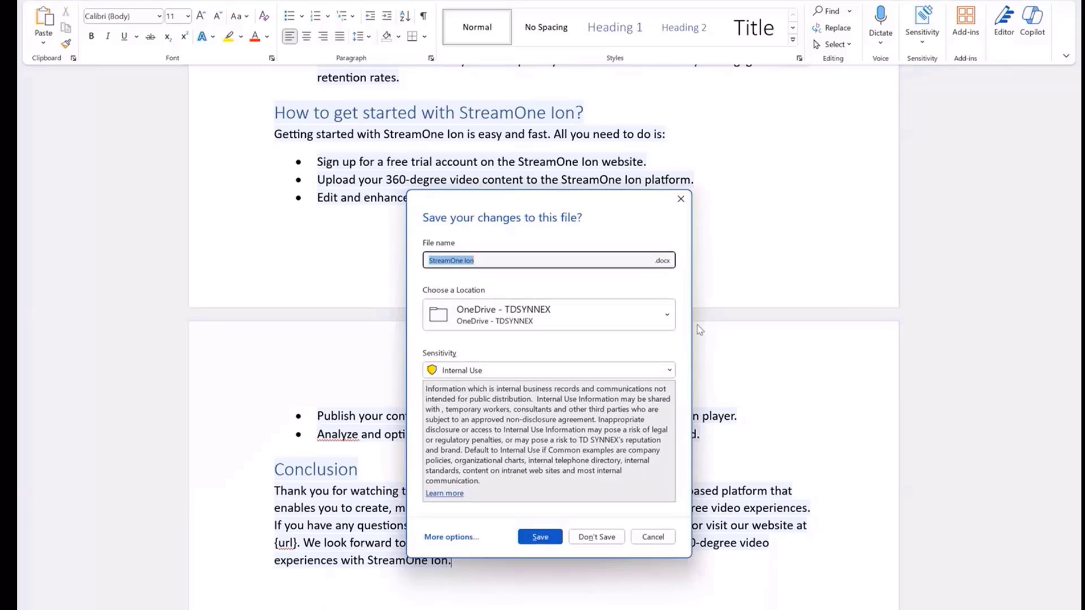
{"action": "left_click", "coordinate": [600, 544]}
Switch to the PowerPoint deck and compare its Copilot creation prompt with the Create presentation prompt in the Word demo script
{"action": "mouse_move", "coordinate": [718, 609]}
{"action": "left_click", "coordinate": [697, 566]}
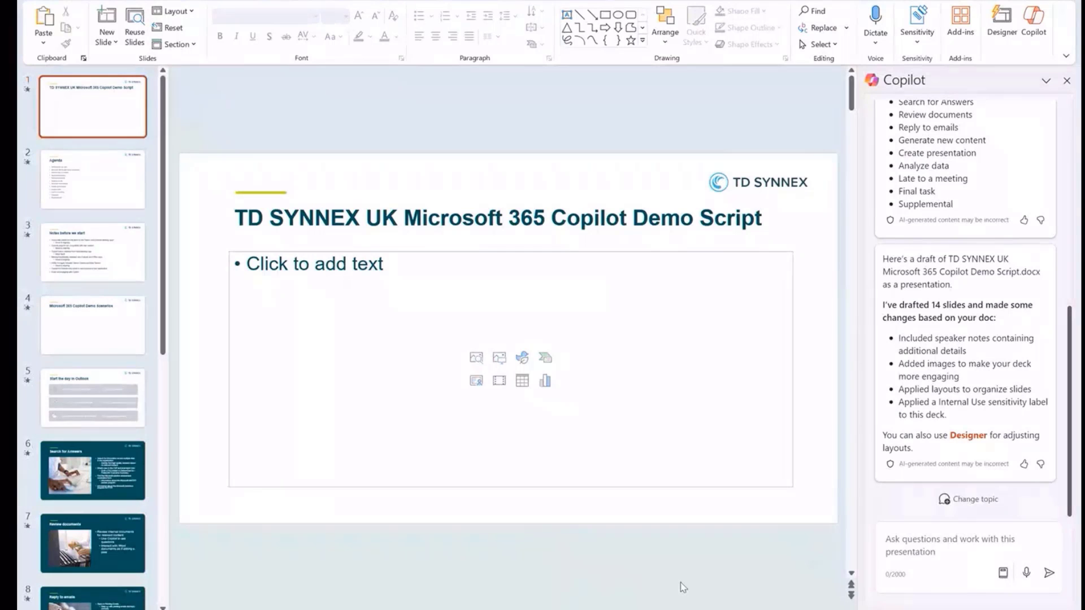
{"action": "scroll", "coordinate": [920, 410], "scroll_direction": "up", "scroll_amount": 6}
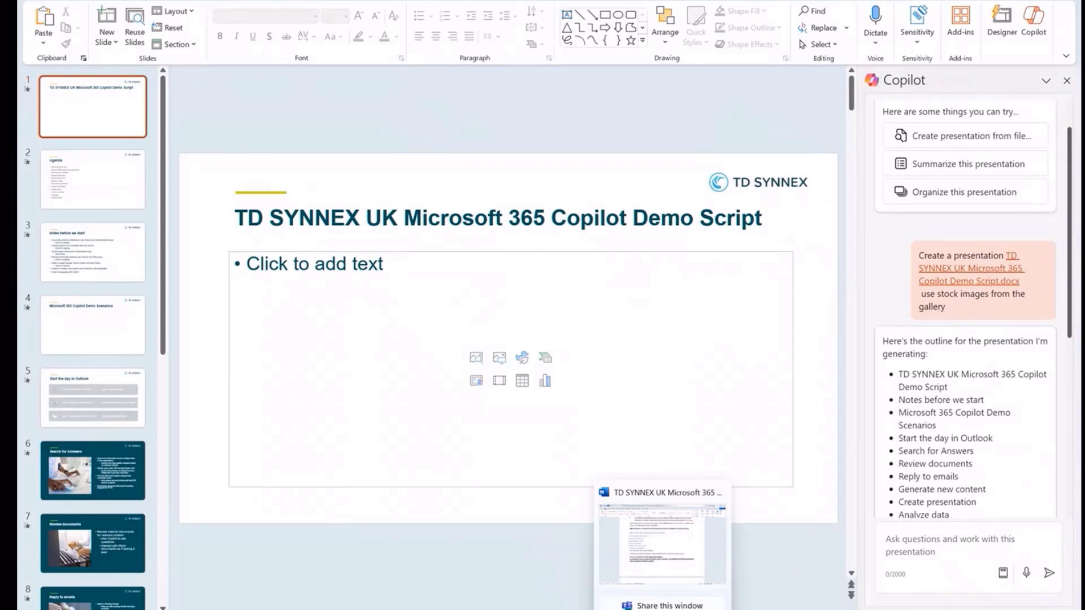
{"action": "left_click", "coordinate": [663, 609]}
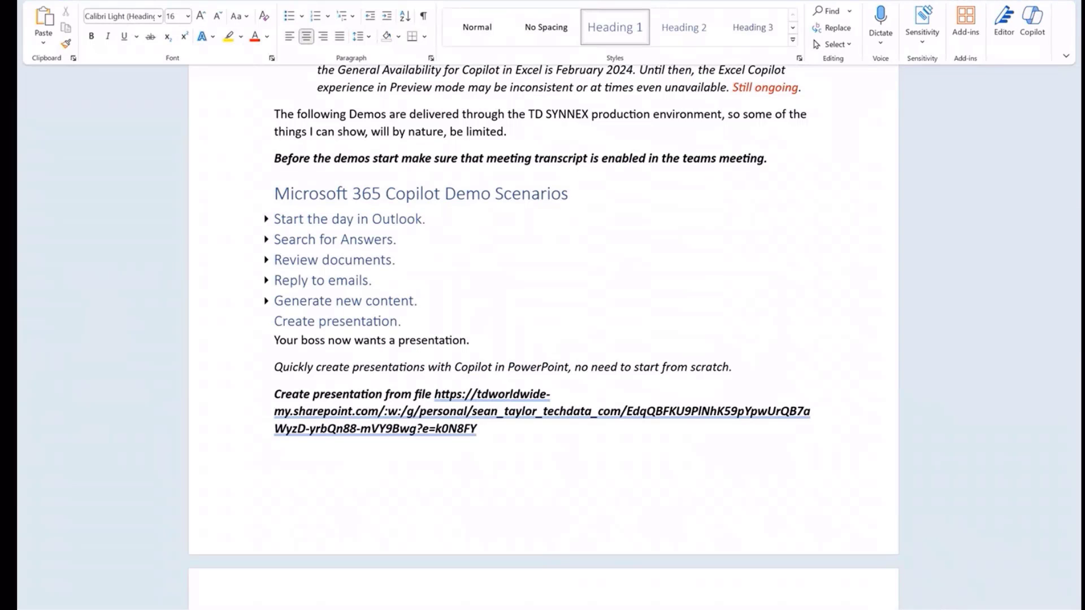
{"action": "left_click", "coordinate": [663, 609]}
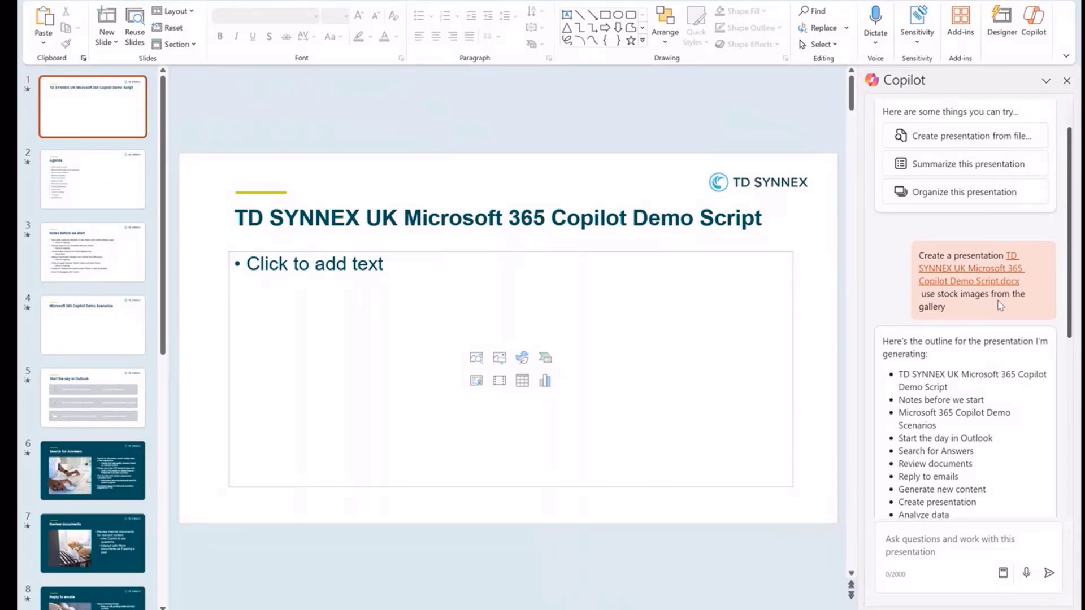
Review Copilot's generated presentation outline and its notes on the drafted slides and changes
{"action": "scroll", "coordinate": [949, 395], "scroll_direction": "down", "scroll_amount": 3}
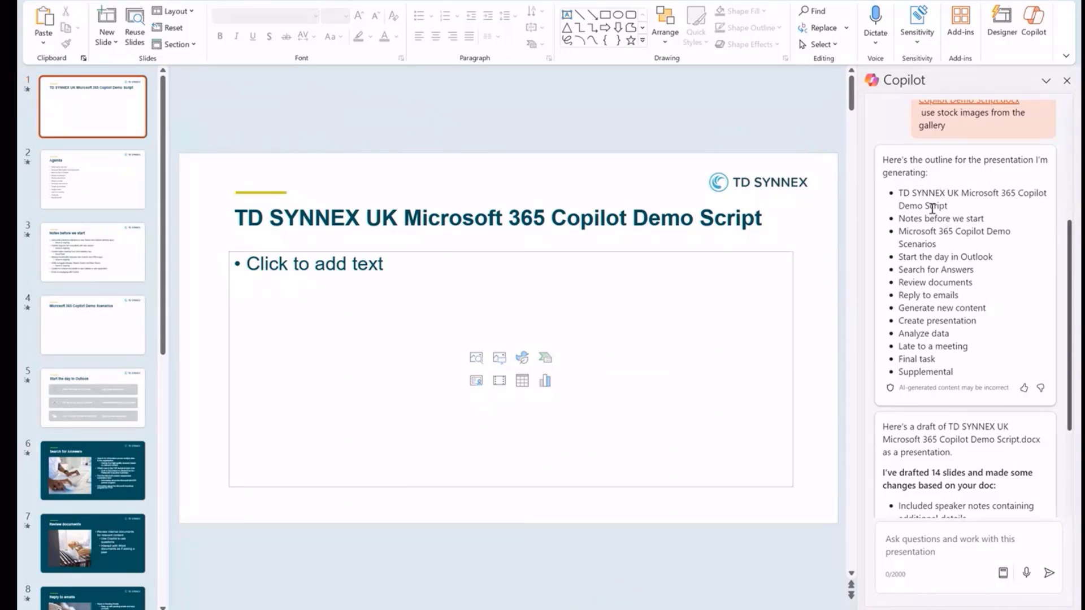
{"action": "scroll", "coordinate": [944, 358], "scroll_direction": "down", "scroll_amount": 3}
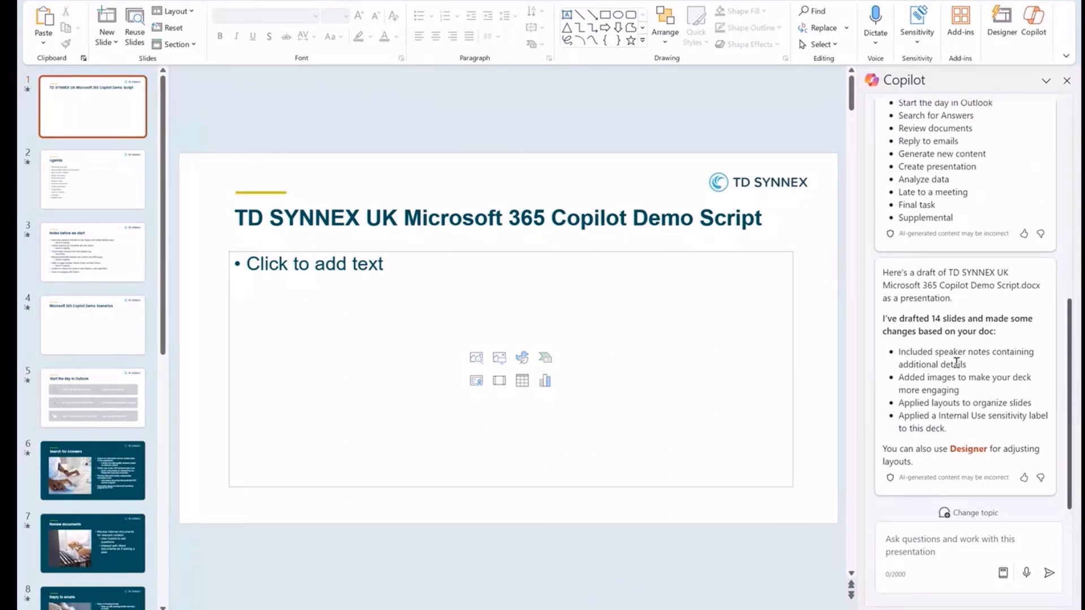
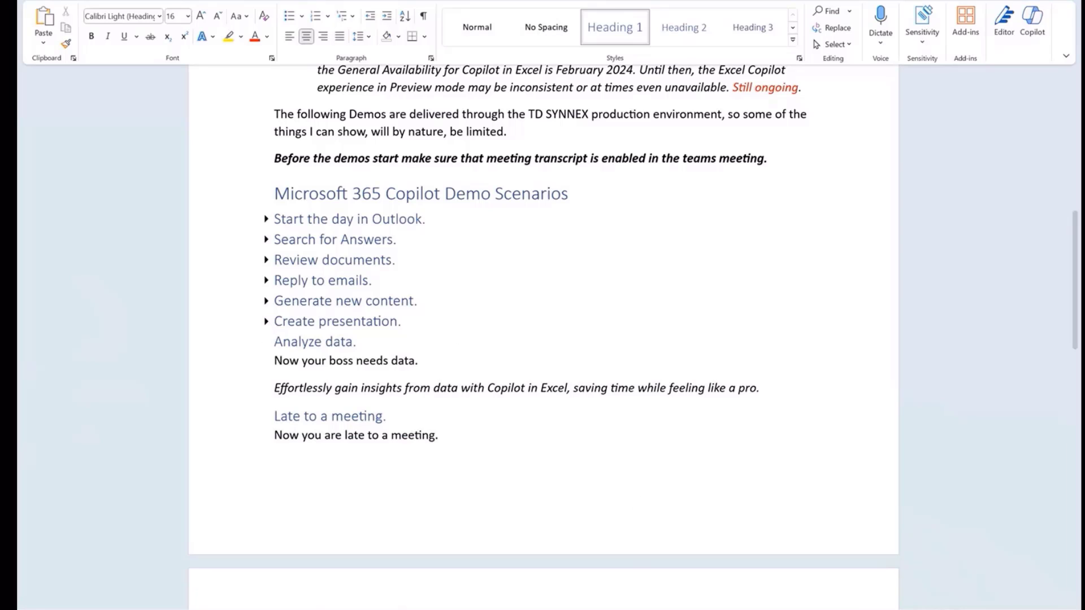
Switch to the Excel workbook, open Copilot and show the Customer A sheet
{"action": "left_click", "coordinate": [681, 609]}
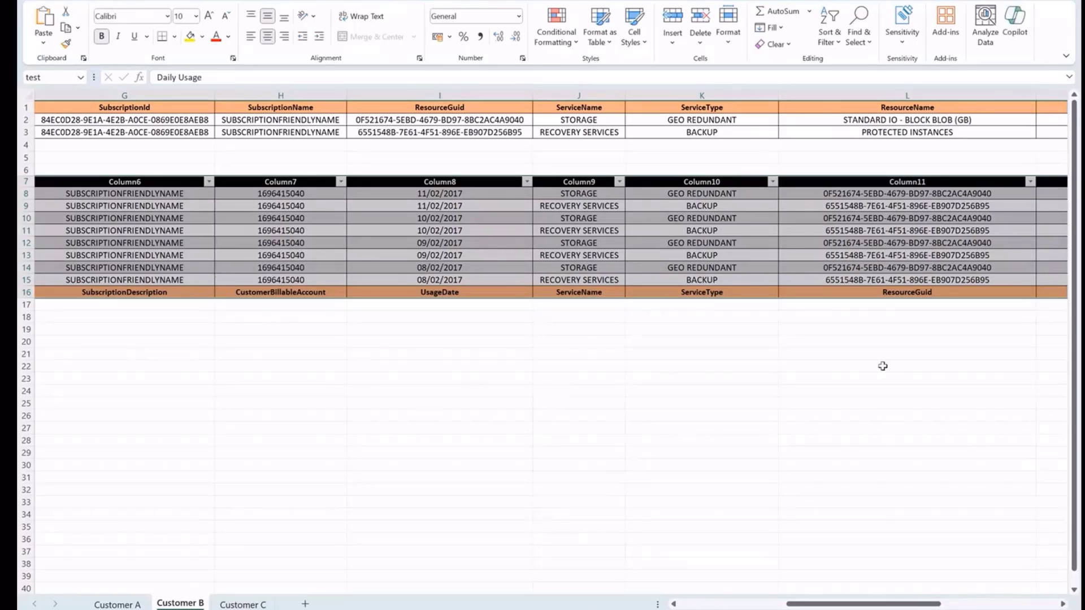
{"action": "left_click", "coordinate": [1015, 22]}
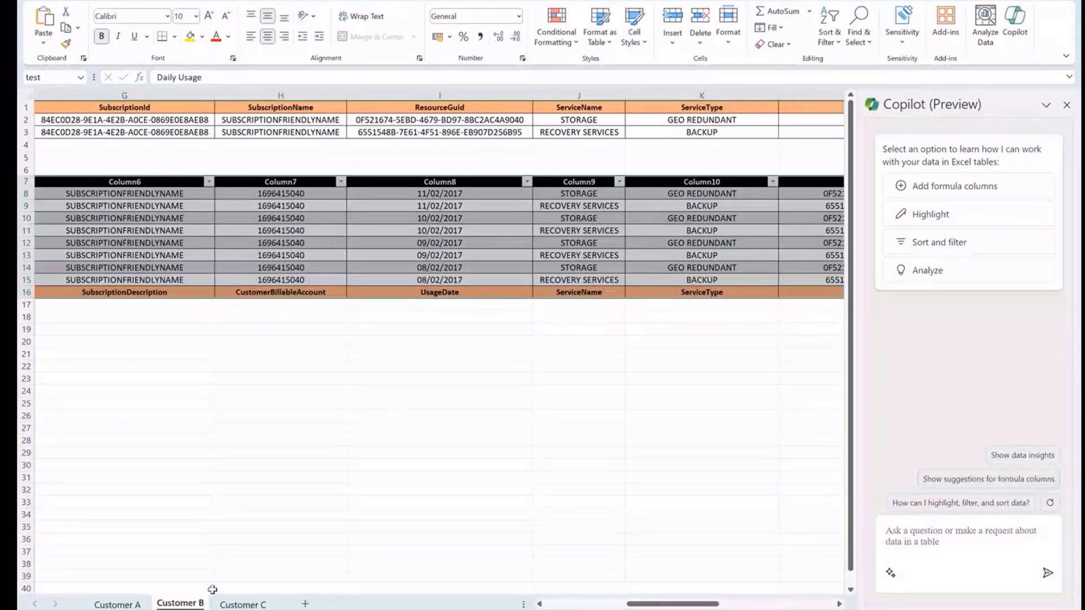
{"action": "left_click", "coordinate": [117, 604]}
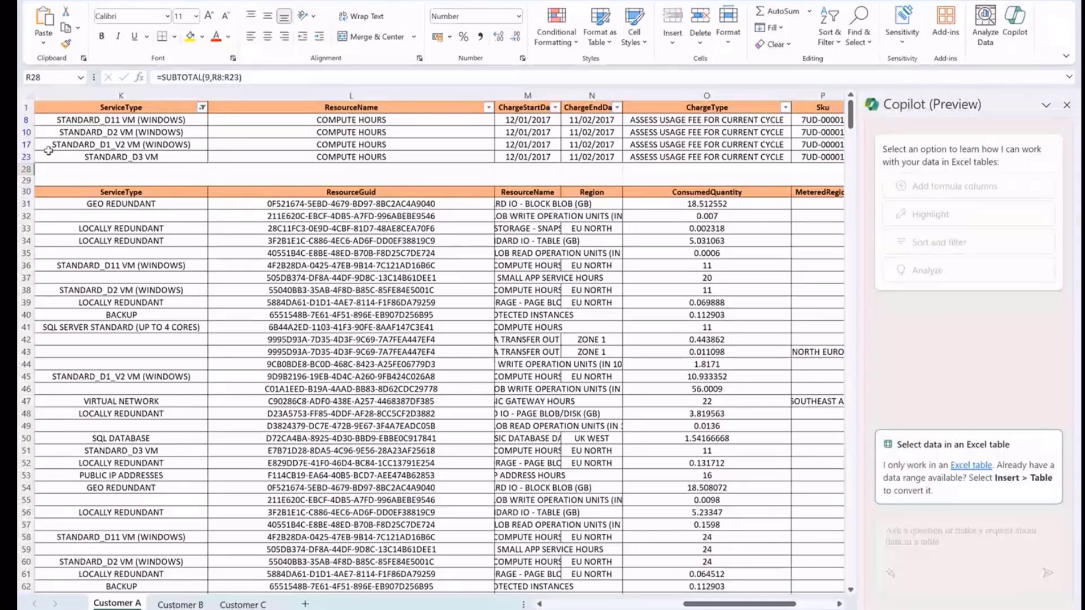
Format the upper data block on the Customer C sheet as a light orange table with headers, and request Copilot's Highlight suggestions
{"action": "left_click", "coordinate": [247, 601]}
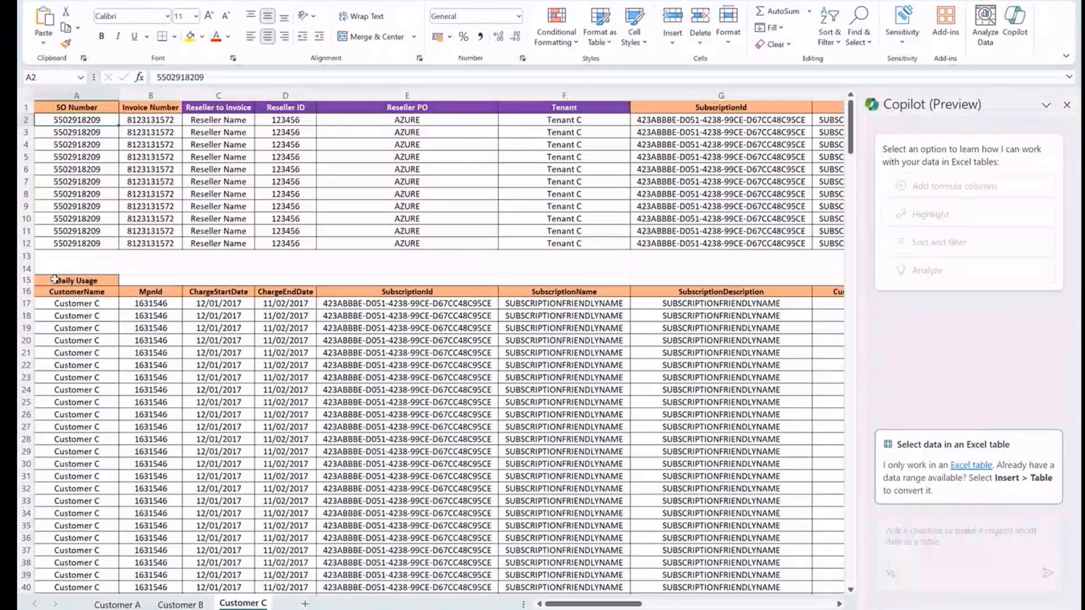
{"action": "left_click_drag", "start_coordinate": [54, 292], "coordinate": [565, 439]}
{"action": "left_click", "coordinate": [62, 106]}
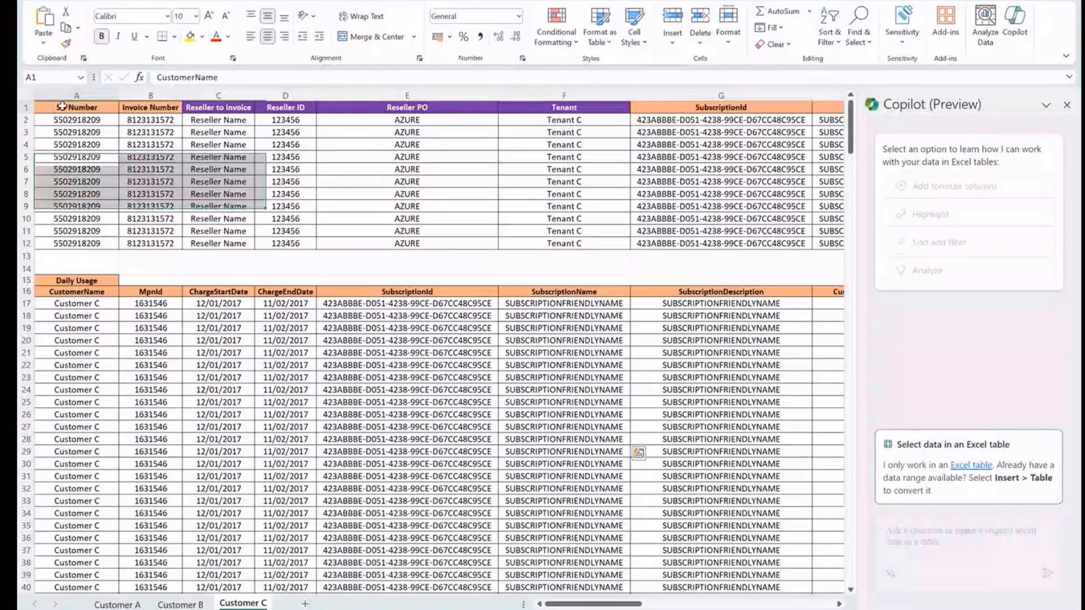
{"action": "left_click_drag", "start_coordinate": [62, 106], "coordinate": [568, 253]}
{"action": "left_click", "coordinate": [610, 39]}
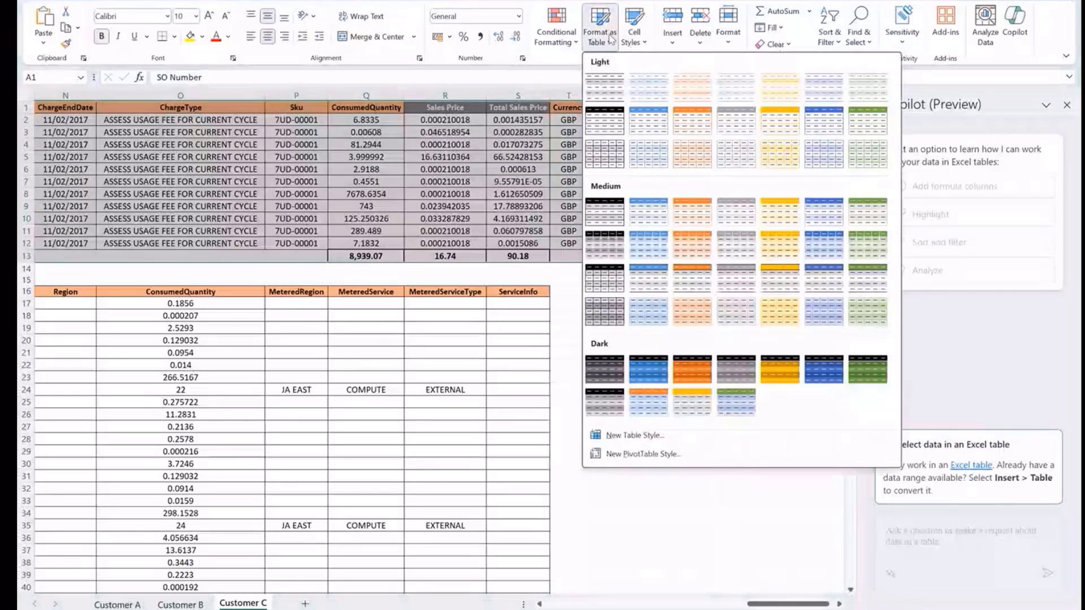
{"action": "left_click", "coordinate": [684, 124]}
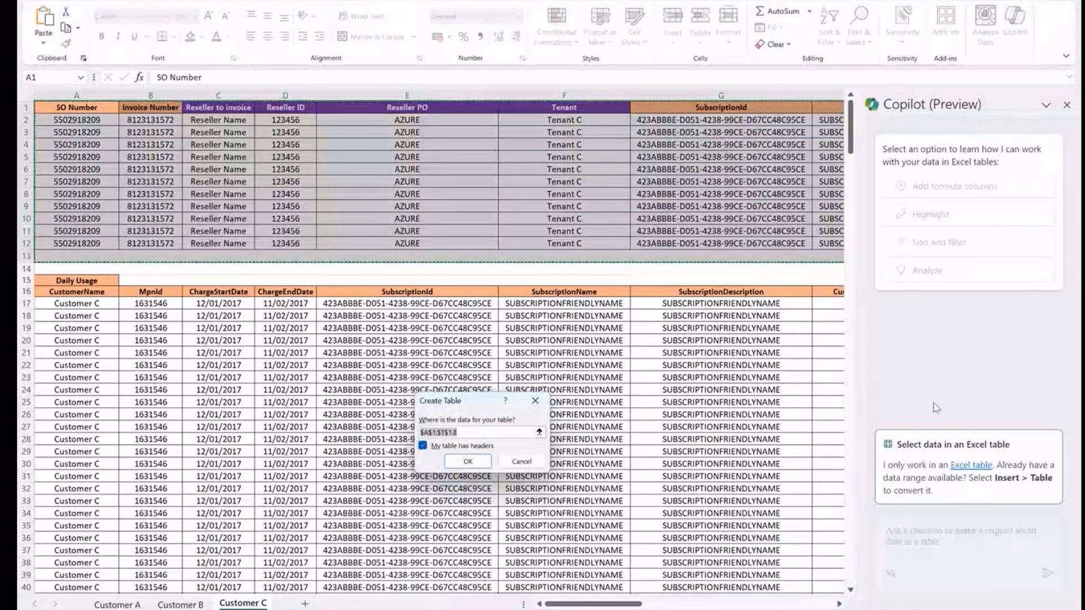
{"action": "key", "text": "Return"}
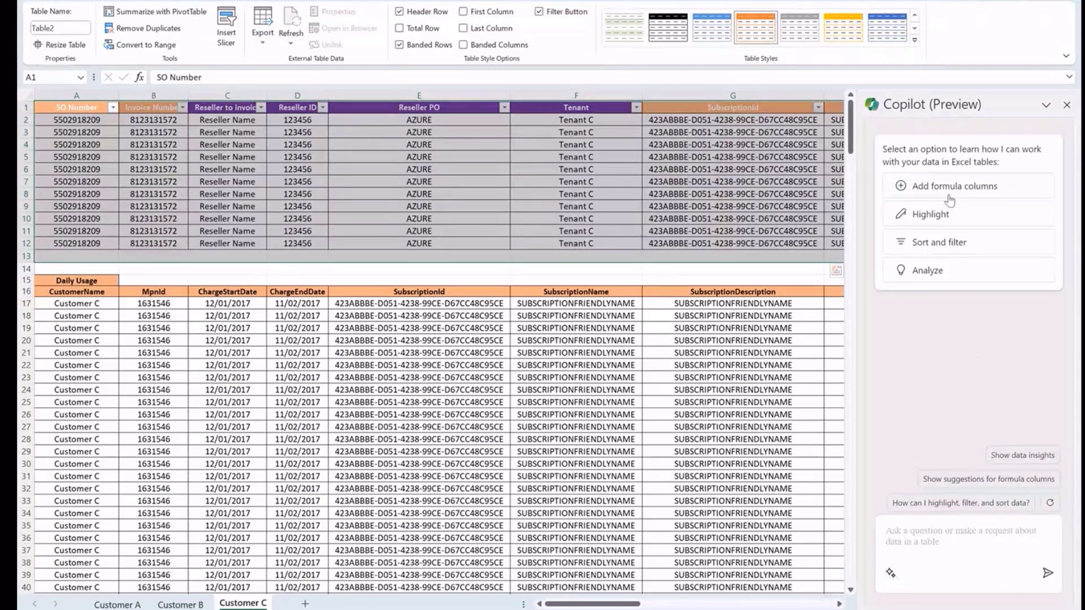
{"action": "left_click", "coordinate": [948, 214]}
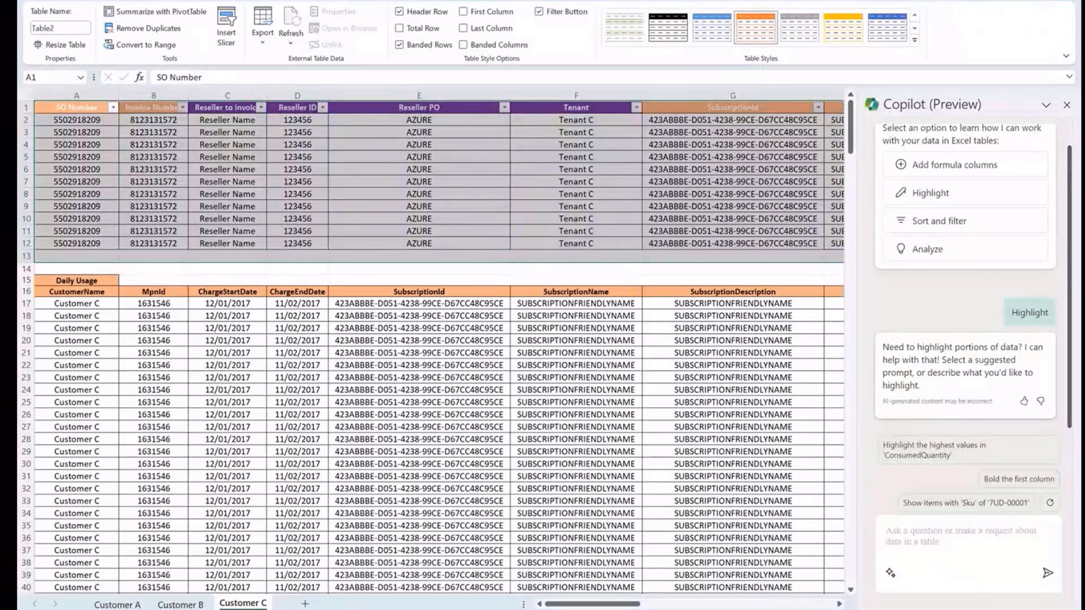
Switch to the demo script in Word and collapse the Analyze data section
{"action": "left_click", "coordinate": [663, 609]}
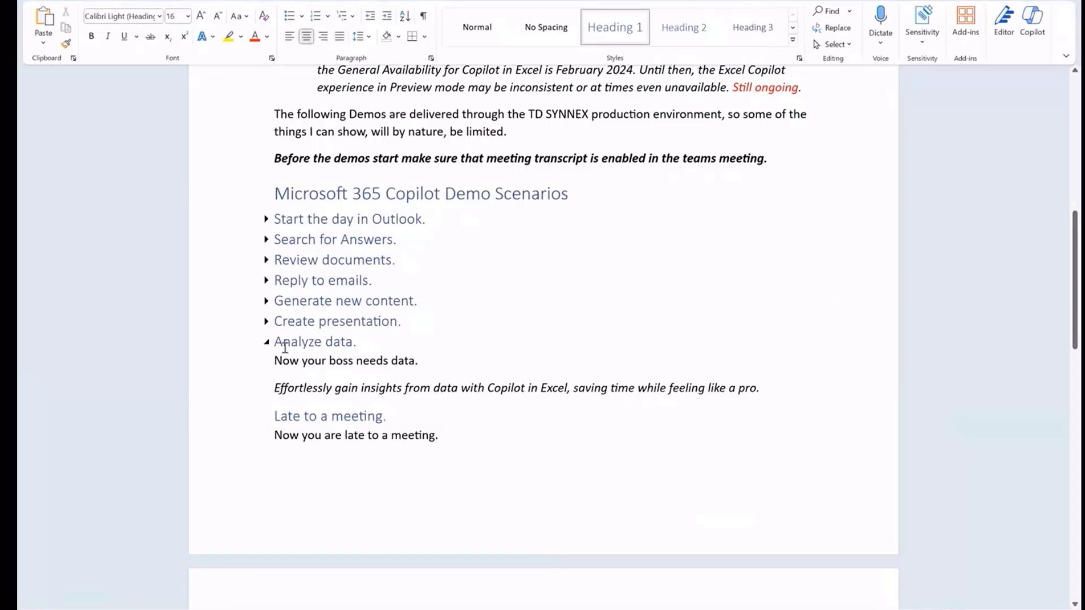
{"action": "left_click", "coordinate": [265, 342]}
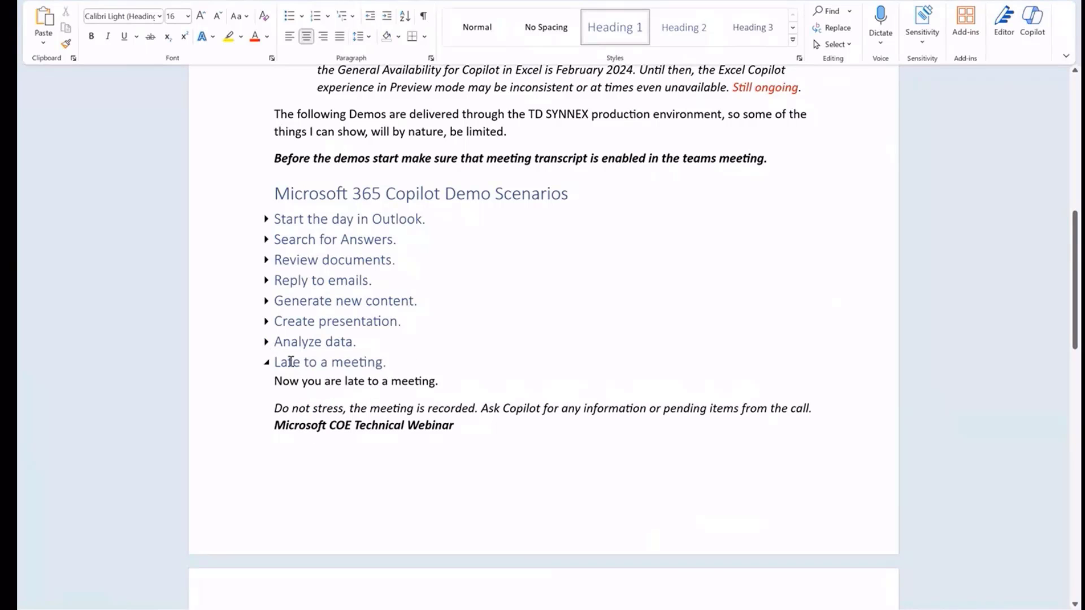
Switch to the Microsoft COE Technical Webinar chat in Teams and find the Copilot meeting summaries posted on 12/12/23
{"action": "mouse_move", "coordinate": [607, 609]}
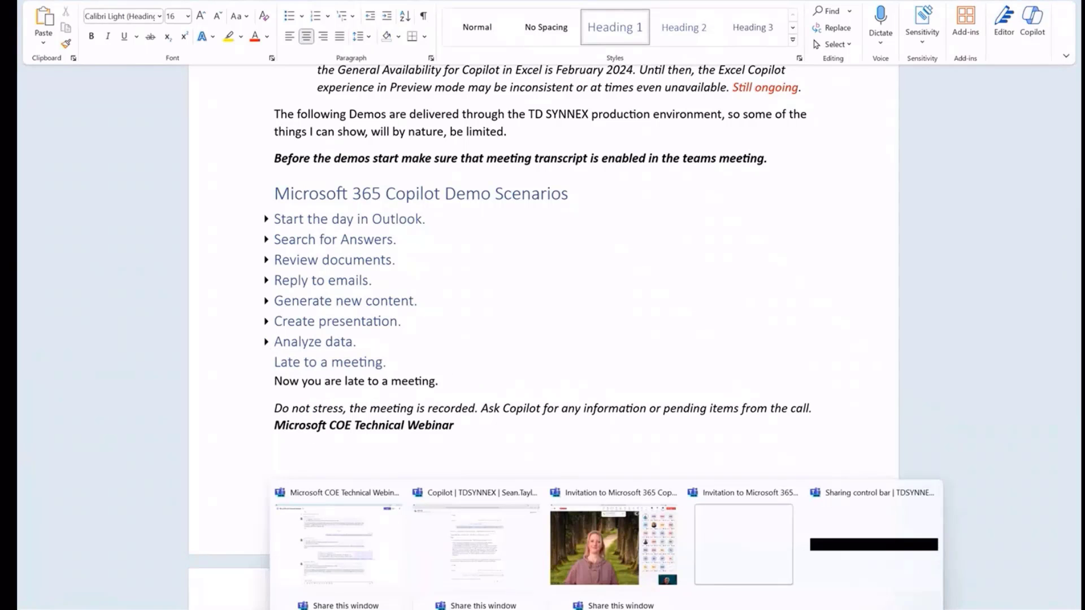
{"action": "left_click", "coordinate": [336, 568]}
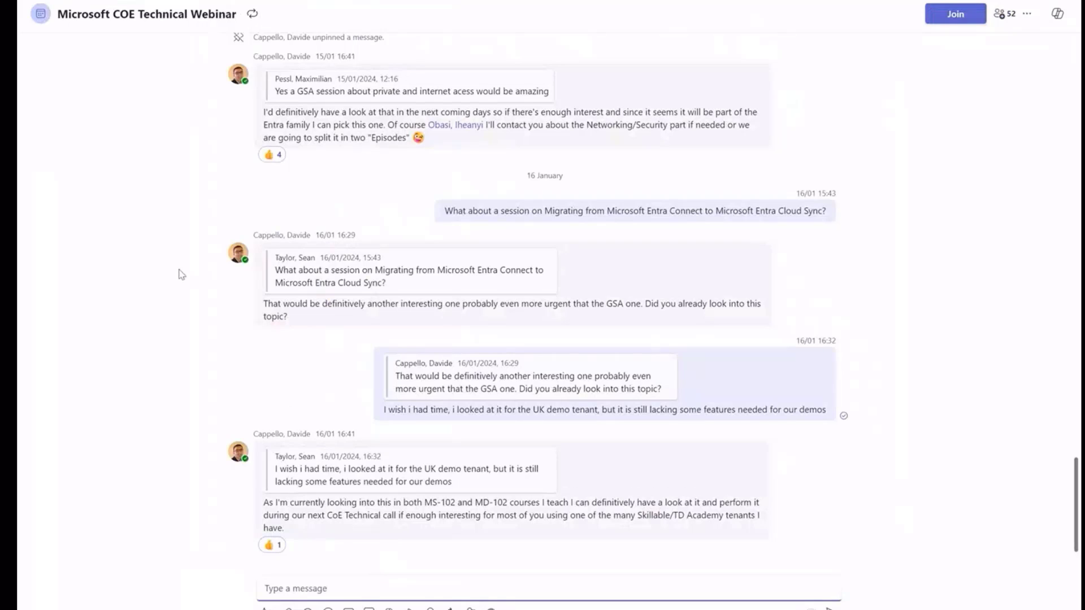
{"action": "scroll", "coordinate": [246, 317], "scroll_direction": "up", "scroll_amount": 2}
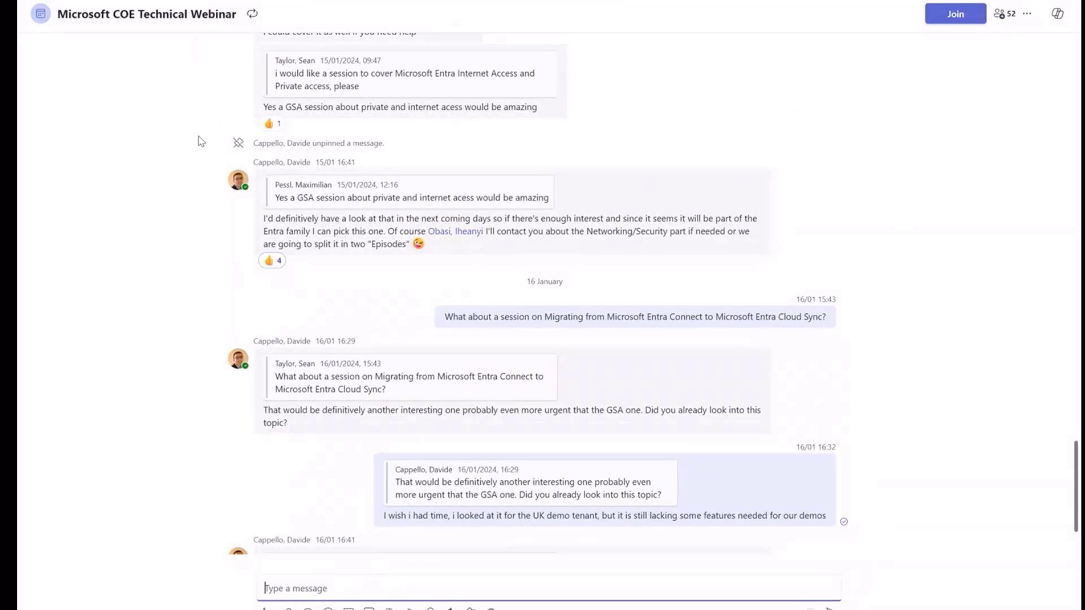
{"action": "scroll", "coordinate": [208, 208], "scroll_direction": "up", "scroll_amount": 10}
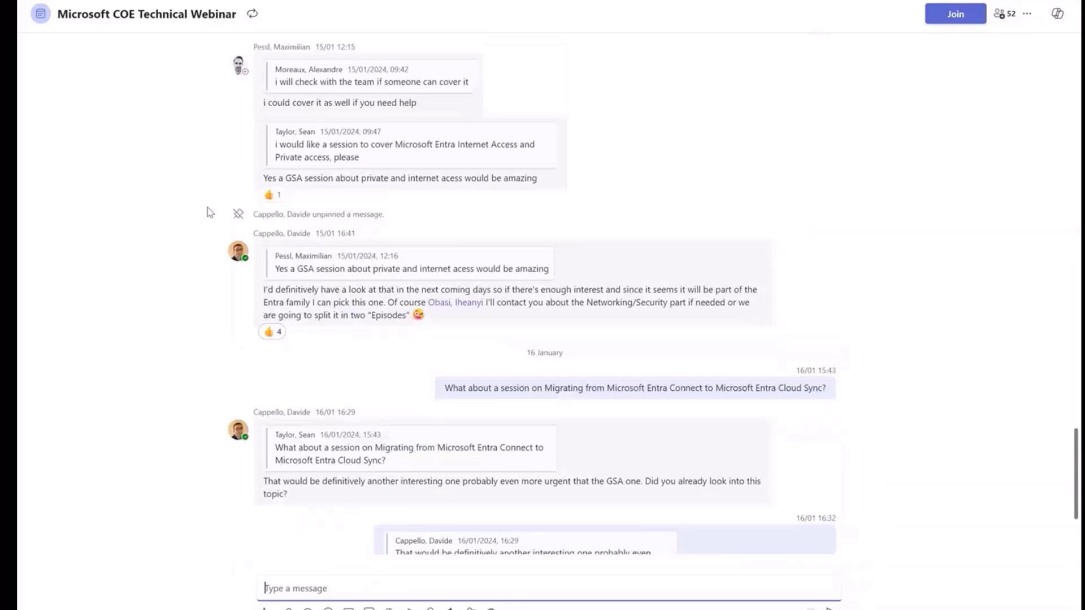
{"action": "scroll", "coordinate": [208, 212], "scroll_direction": "up", "scroll_amount": 15}
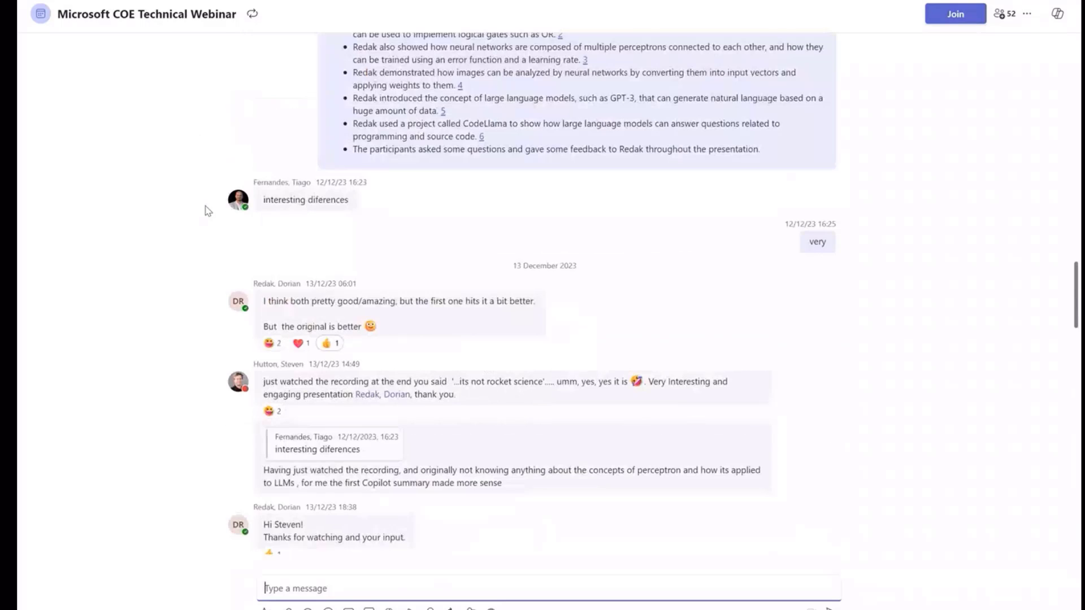
{"action": "scroll", "coordinate": [209, 208], "scroll_direction": "down", "scroll_amount": 1}
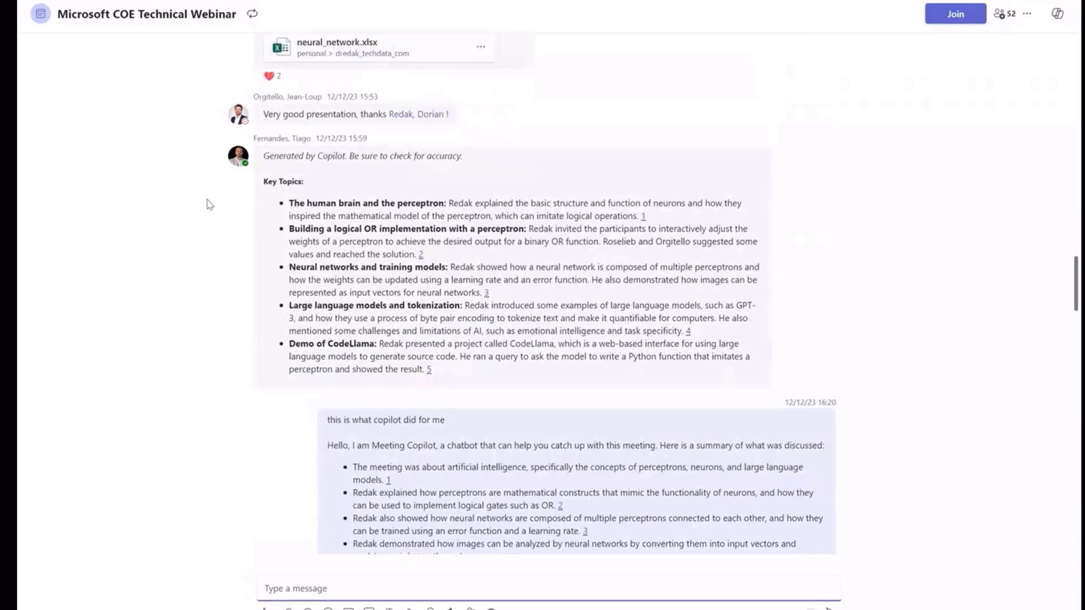
{"action": "scroll", "coordinate": [207, 199], "scroll_direction": "down", "scroll_amount": 2}
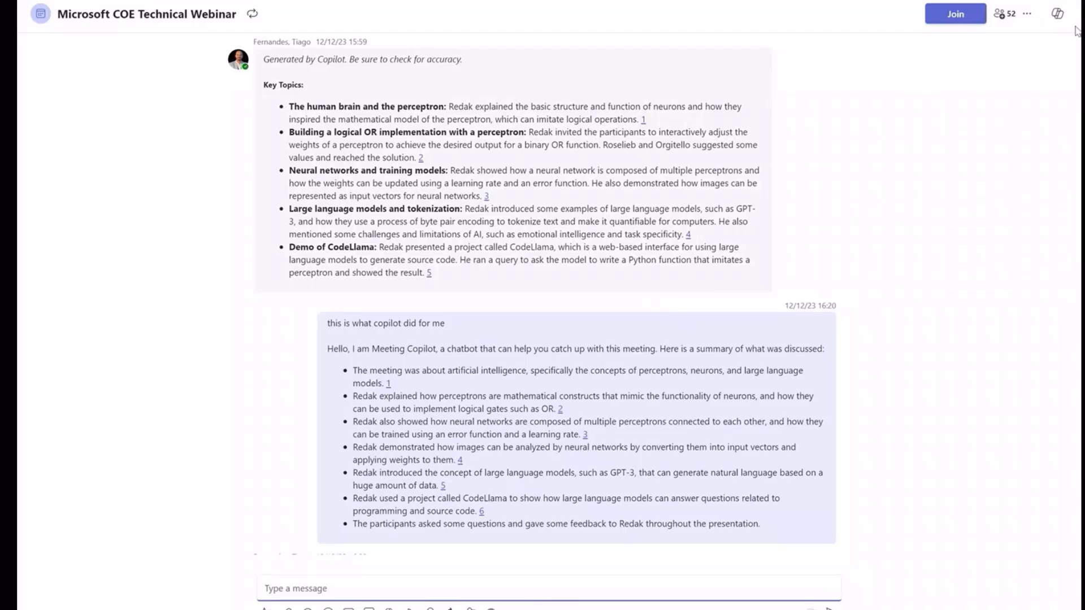
Open Copilot in the webinar chat and have it recap the meeting
{"action": "left_click", "coordinate": [1057, 14]}
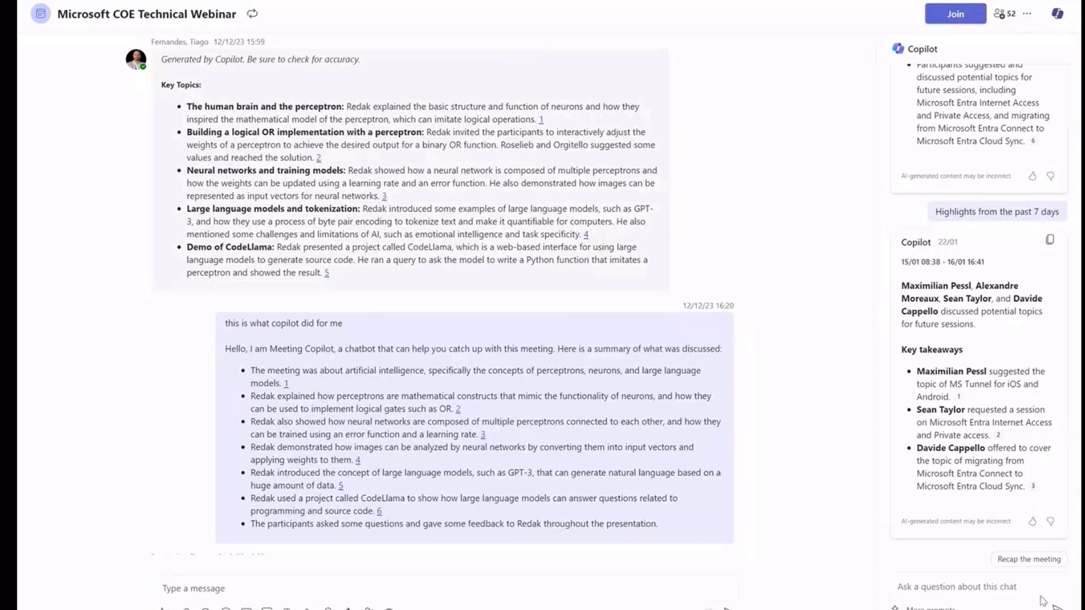
{"action": "left_click", "coordinate": [1024, 560]}
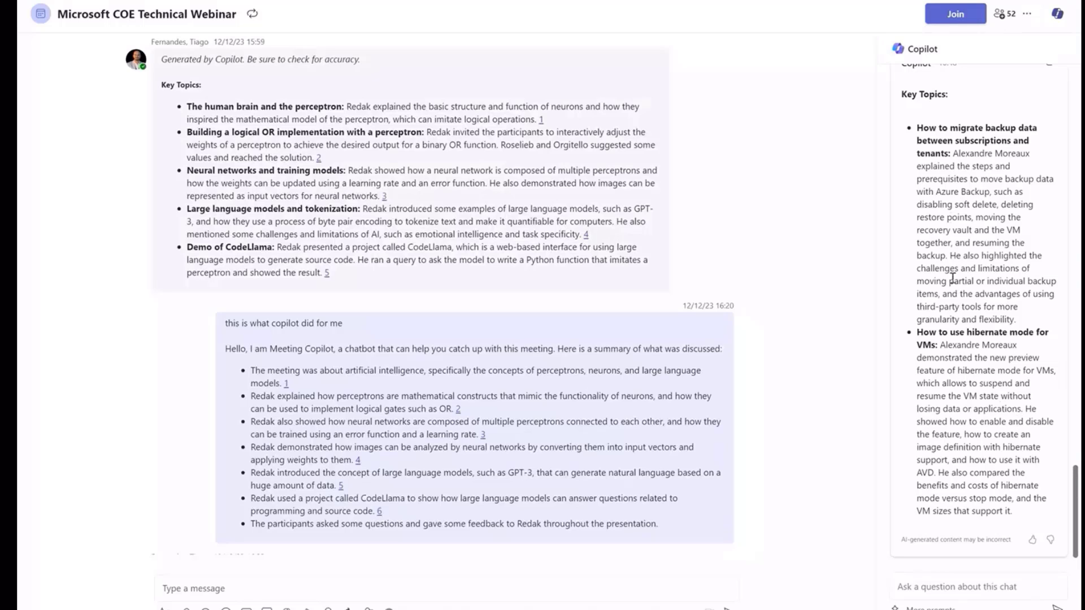
Ask Copilot in the chat "are there any acgtion from the meeting"
{"action": "left_click", "coordinate": [971, 585]}
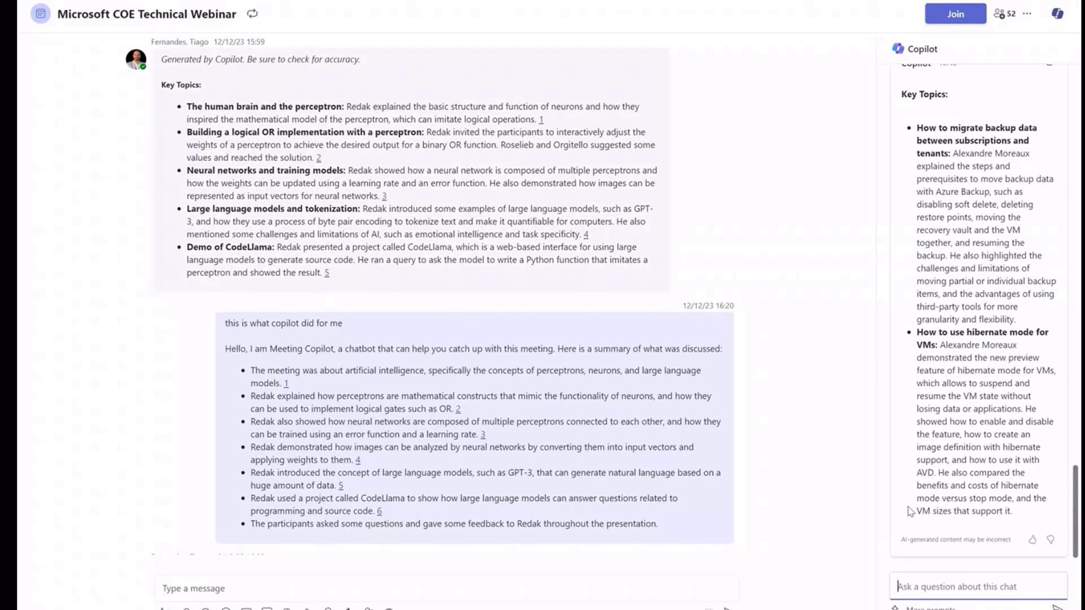
{"action": "type", "text": "are there a"}
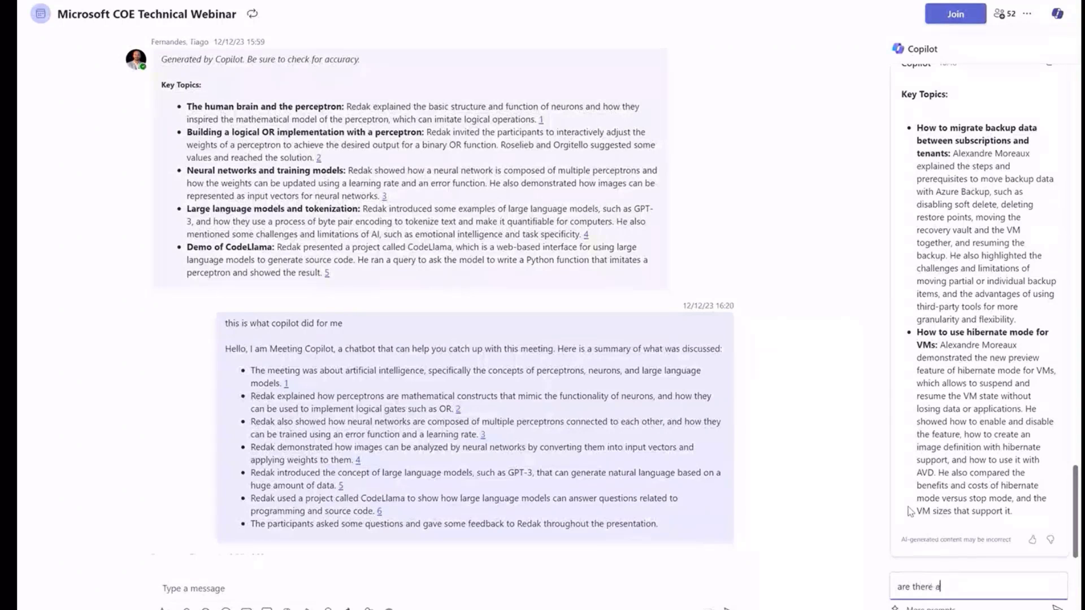
{"action": "type", "text": "ny acgtion from the meeting"}
{"action": "key", "text": "Return"}
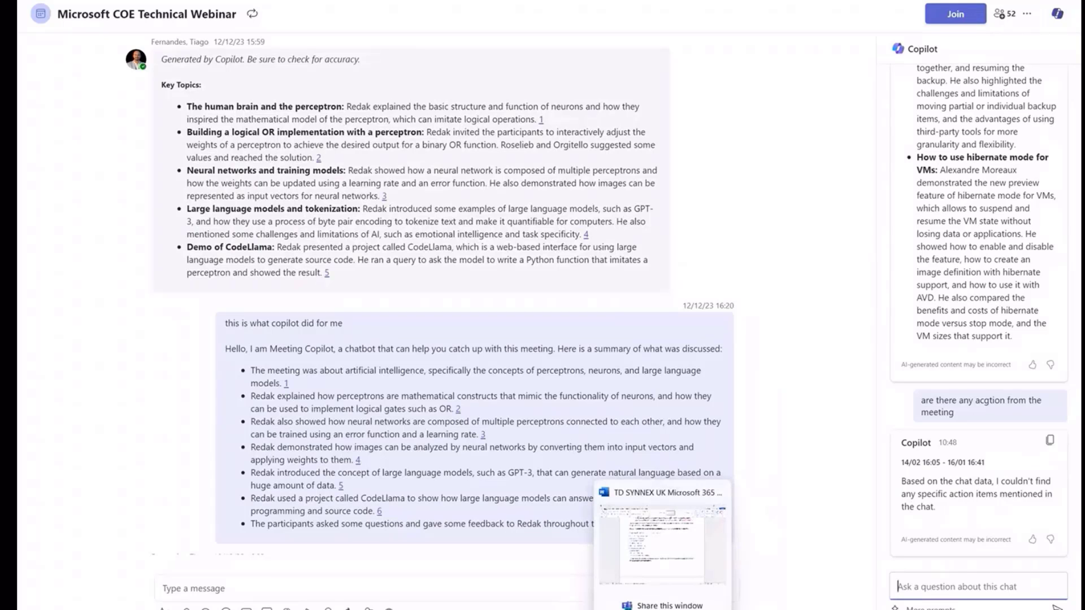
Return to the Word demo script, collapse the Late to a meeting and Final task sections, and view the Supplemental notes
{"action": "left_click", "coordinate": [650, 585]}
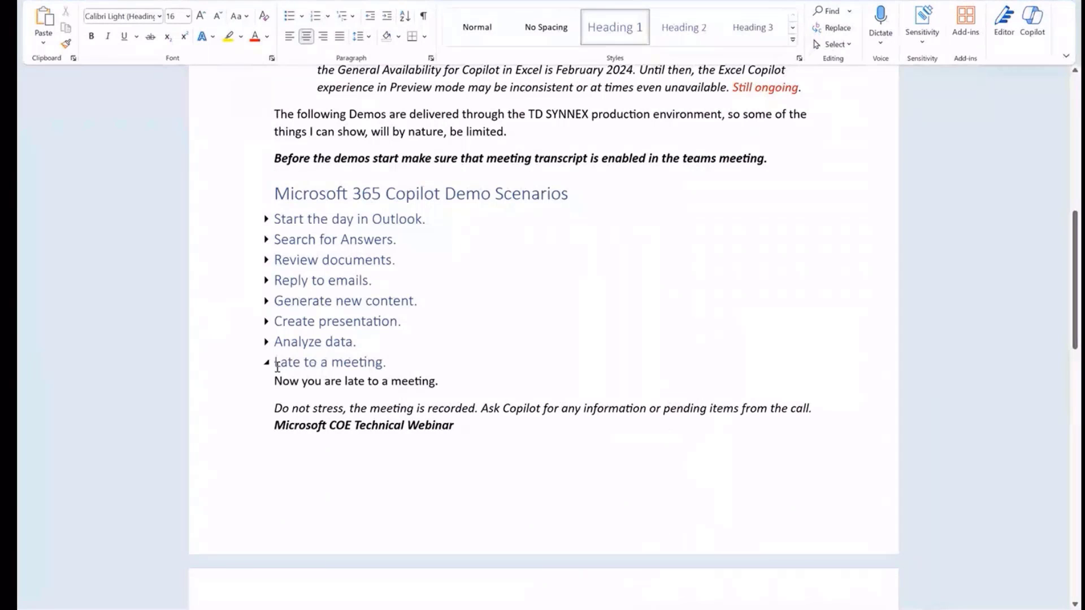
{"action": "left_click", "coordinate": [267, 363]}
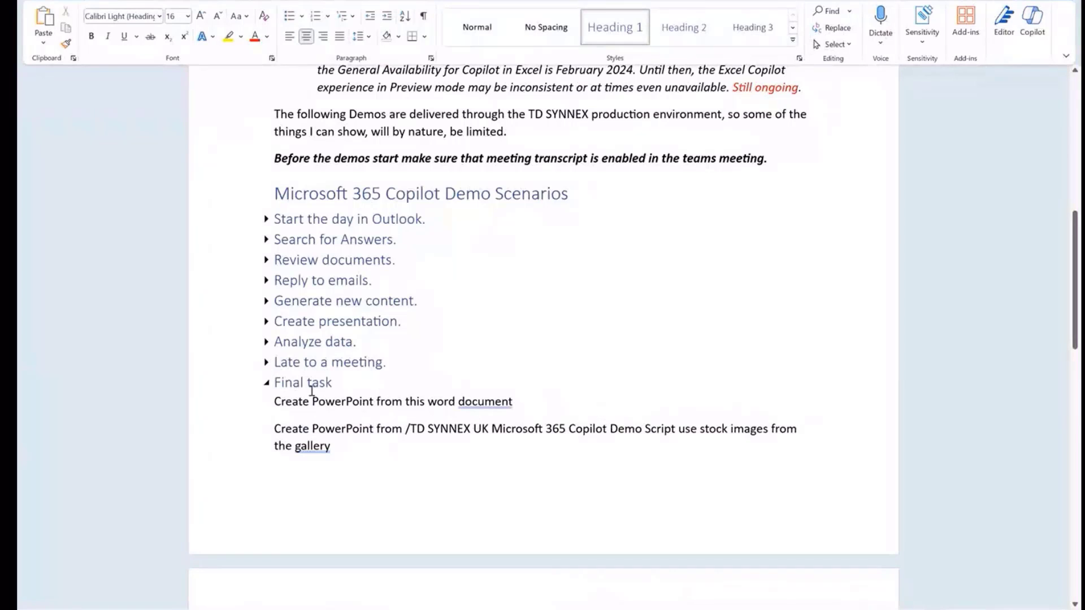
{"action": "left_click", "coordinate": [267, 384]}
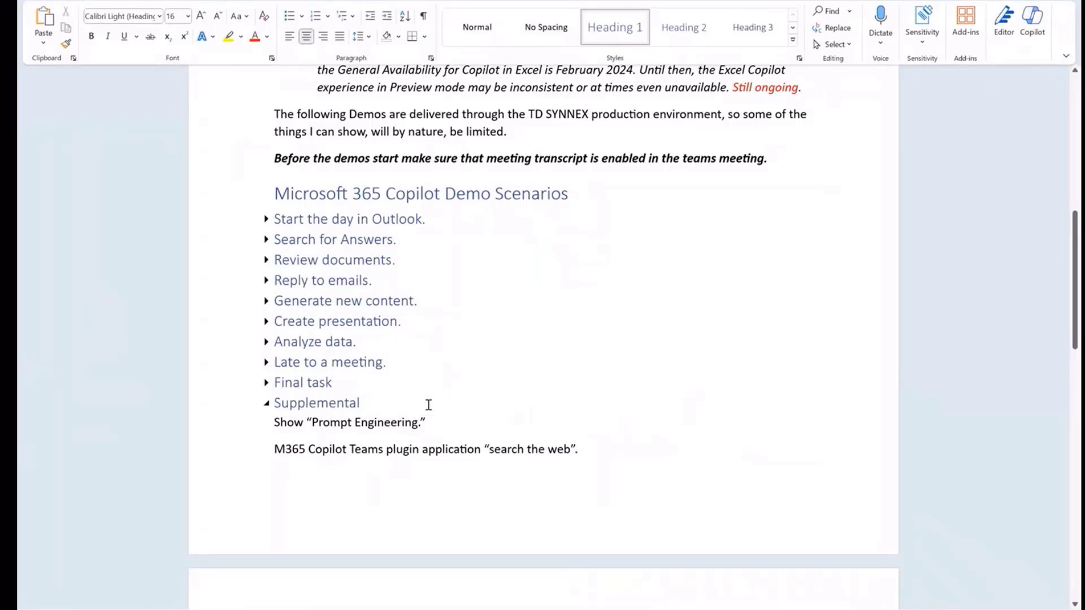
{"action": "scroll", "coordinate": [437, 395], "scroll_direction": "down", "scroll_amount": 3}
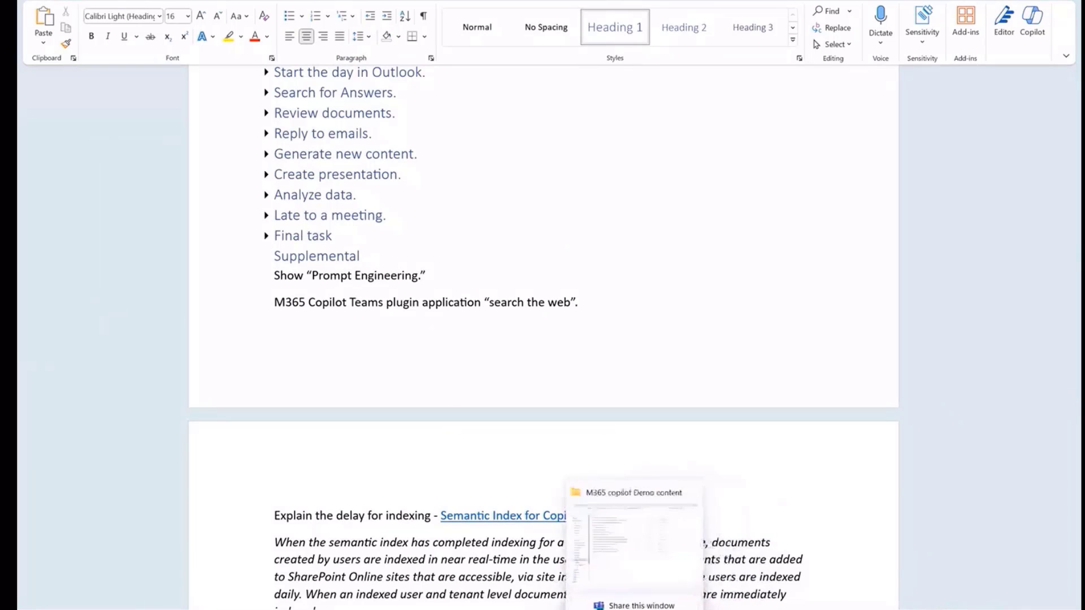
Switch to M365 Chat in Teams and start a new chat
{"action": "mouse_move", "coordinate": [613, 609]}
{"action": "left_click", "coordinate": [504, 551]}
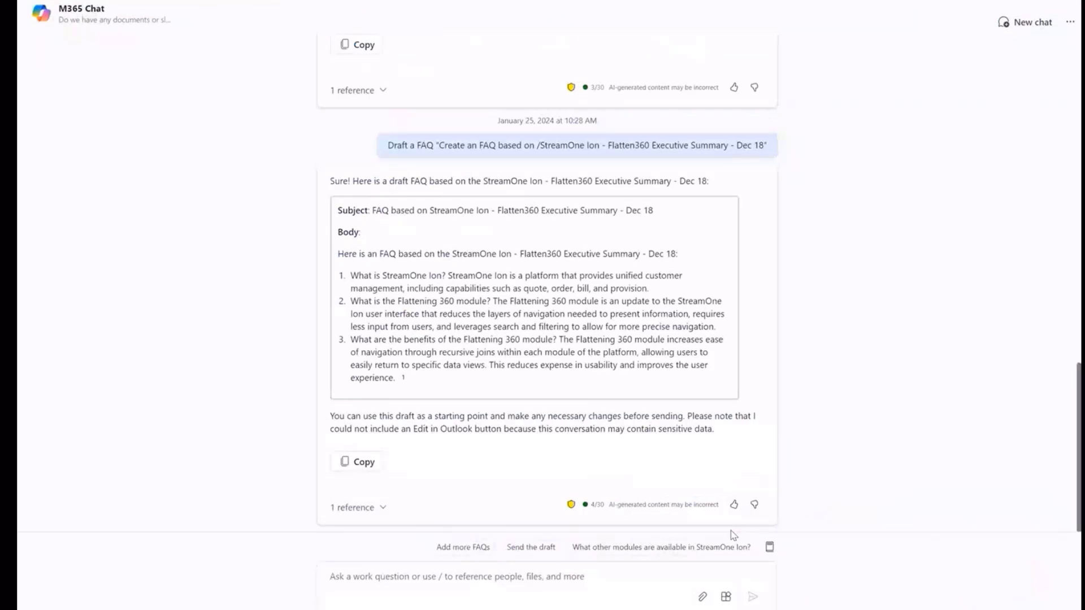
{"action": "left_click", "coordinate": [1028, 24]}
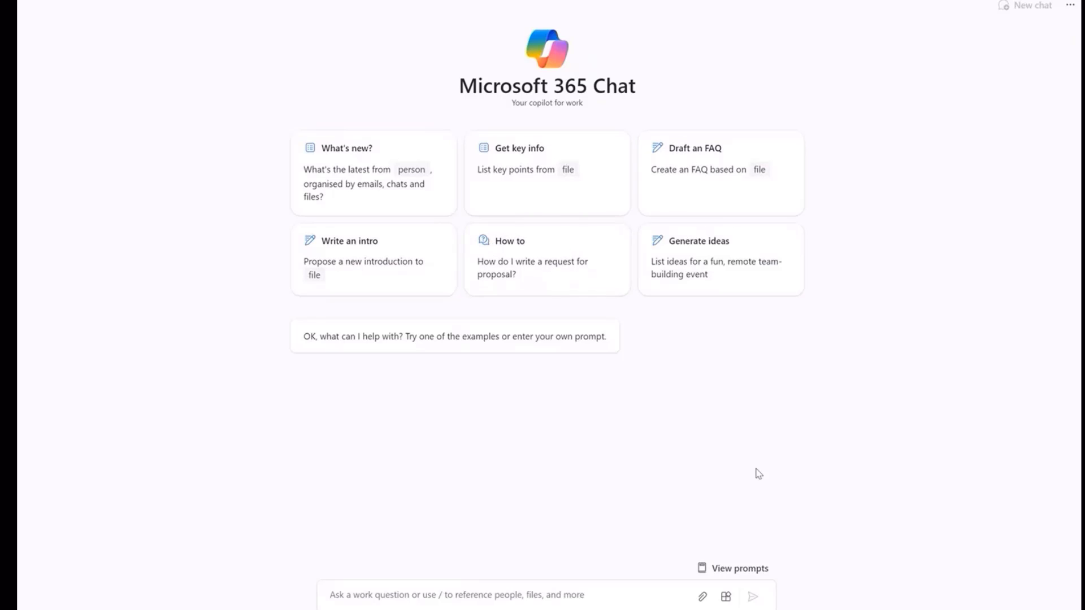
View the suggested prompts and their categories, and open the full Copilot Lab site
{"action": "left_click", "coordinate": [736, 569]}
{"action": "left_click", "coordinate": [474, 111]}
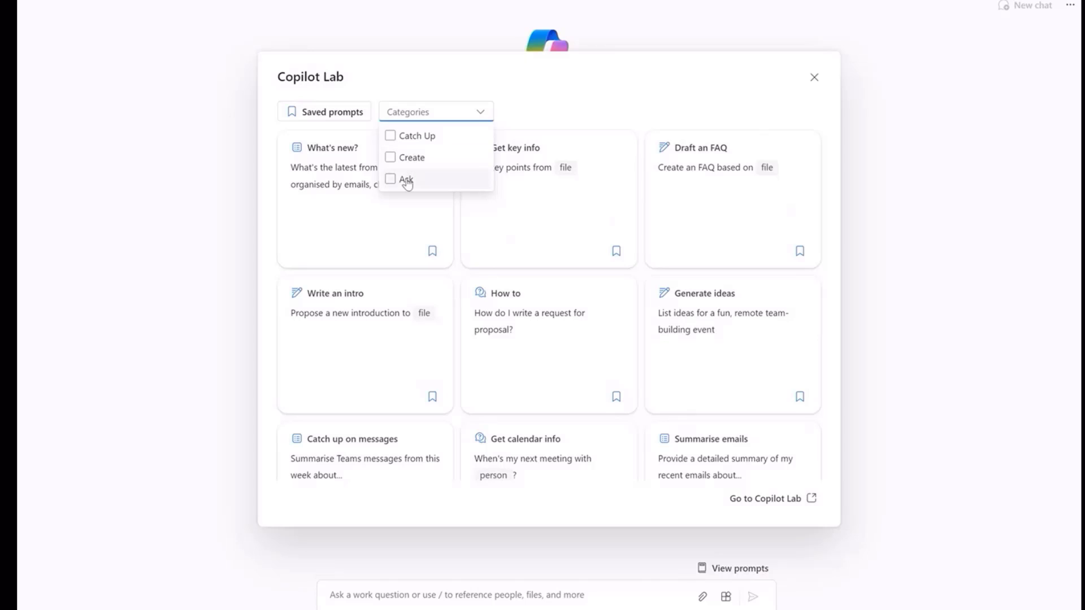
{"action": "left_click", "coordinate": [570, 114]}
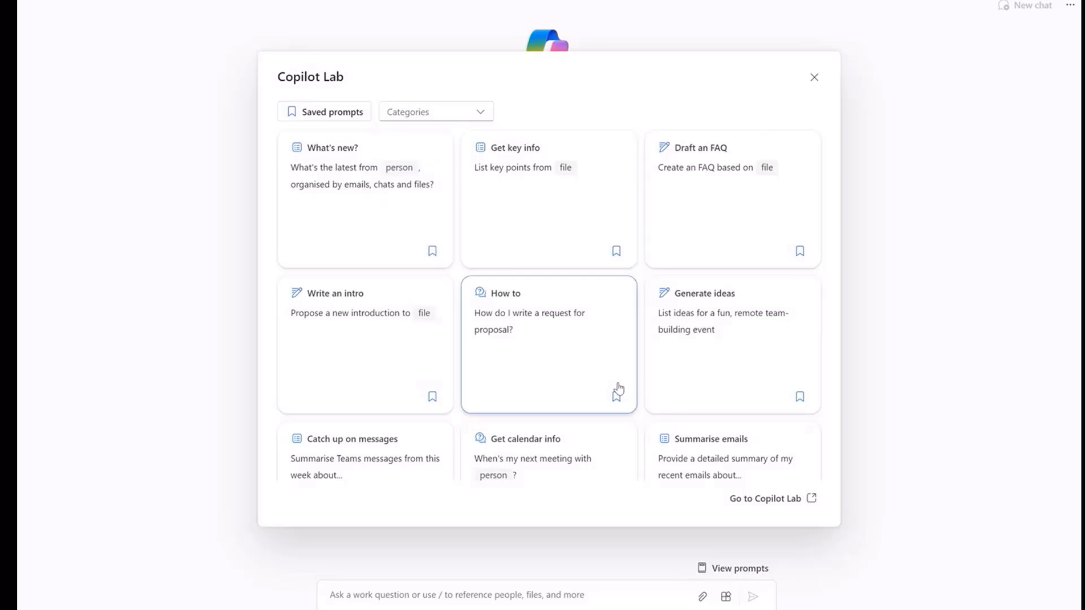
{"action": "left_click", "coordinate": [773, 501]}
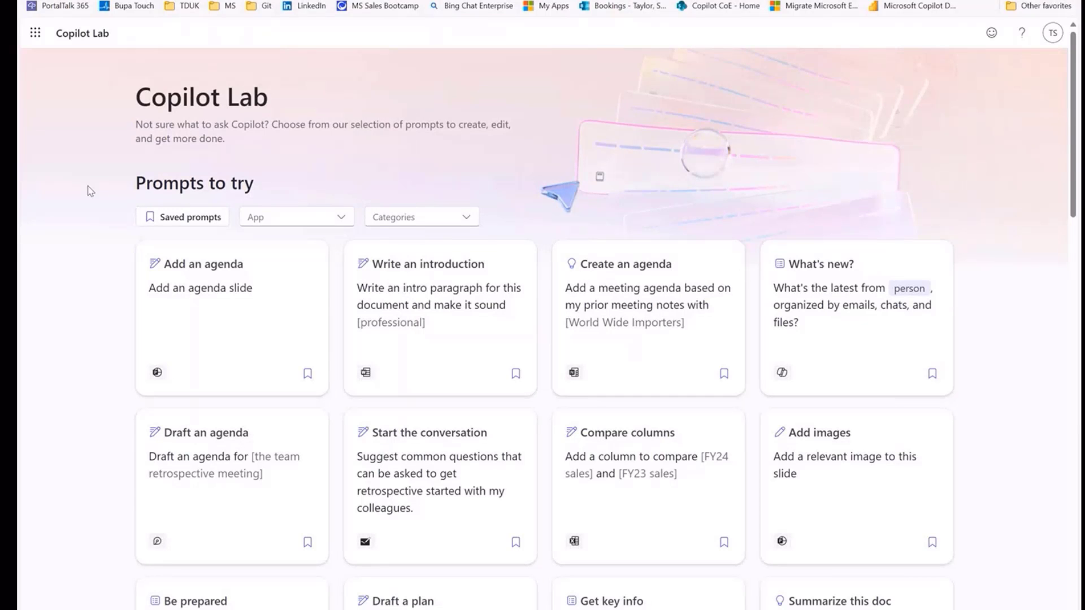
Check the app and category filter options in Copilot Lab and filter the prompts to Teams and Catch Up
{"action": "left_click", "coordinate": [342, 219]}
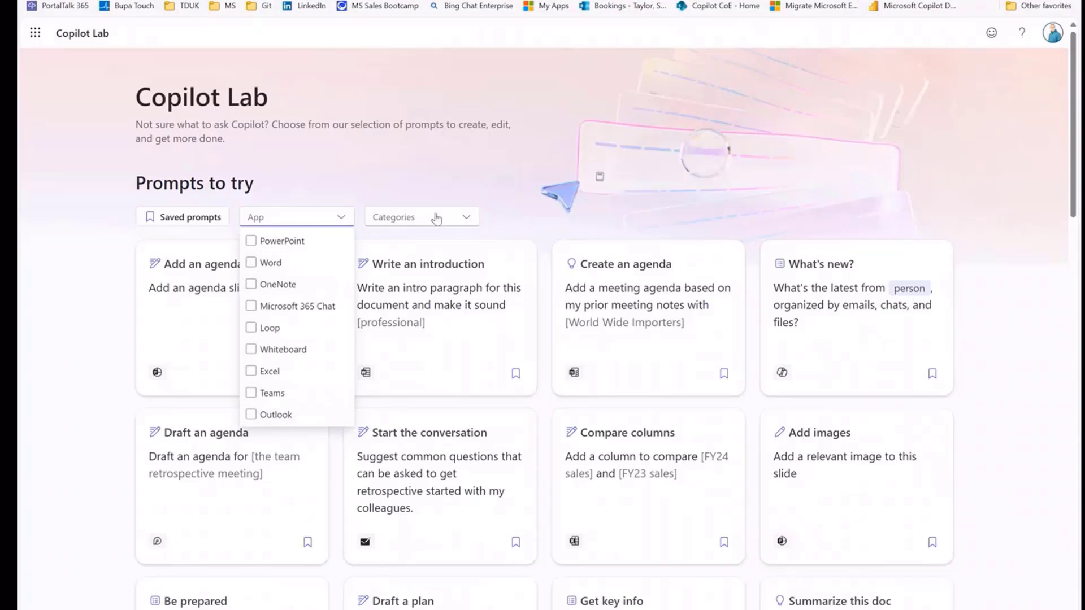
{"action": "left_click", "coordinate": [437, 219]}
{"action": "left_click", "coordinate": [465, 219]}
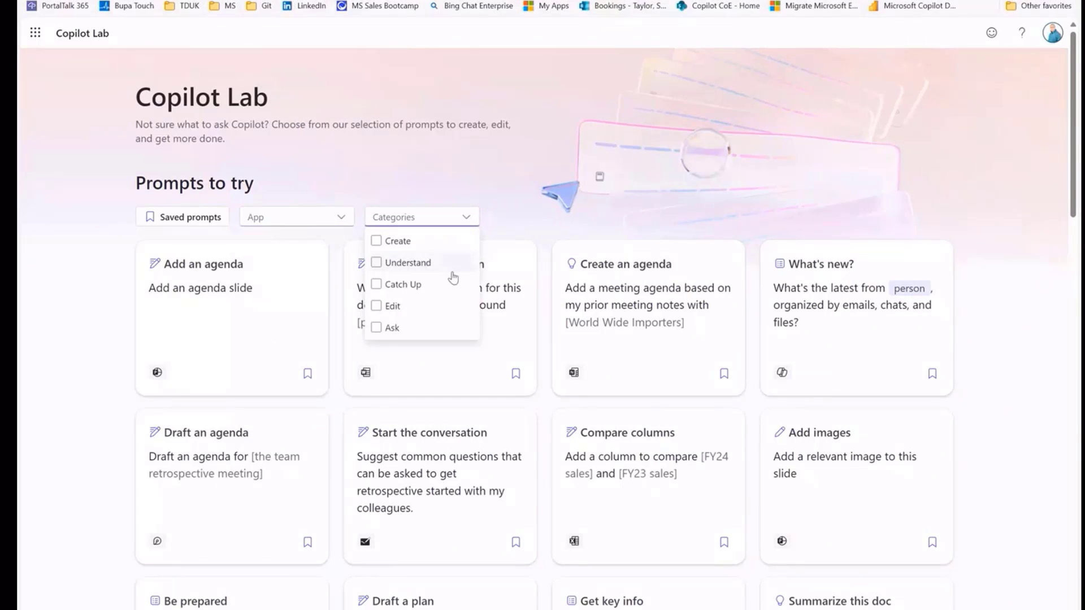
{"action": "left_click", "coordinate": [394, 285]}
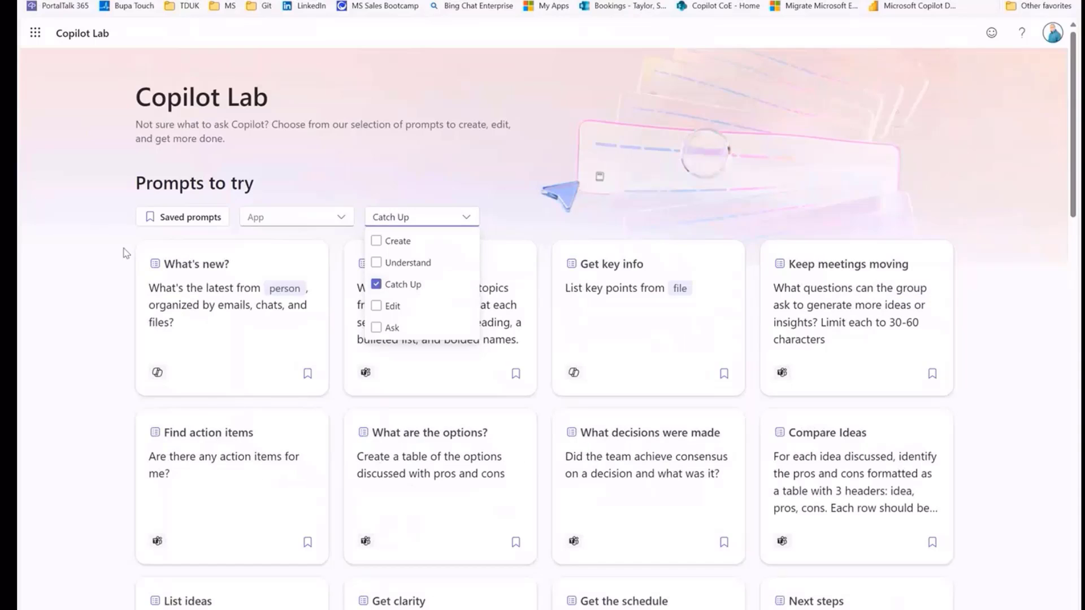
{"action": "left_click", "coordinate": [314, 223]}
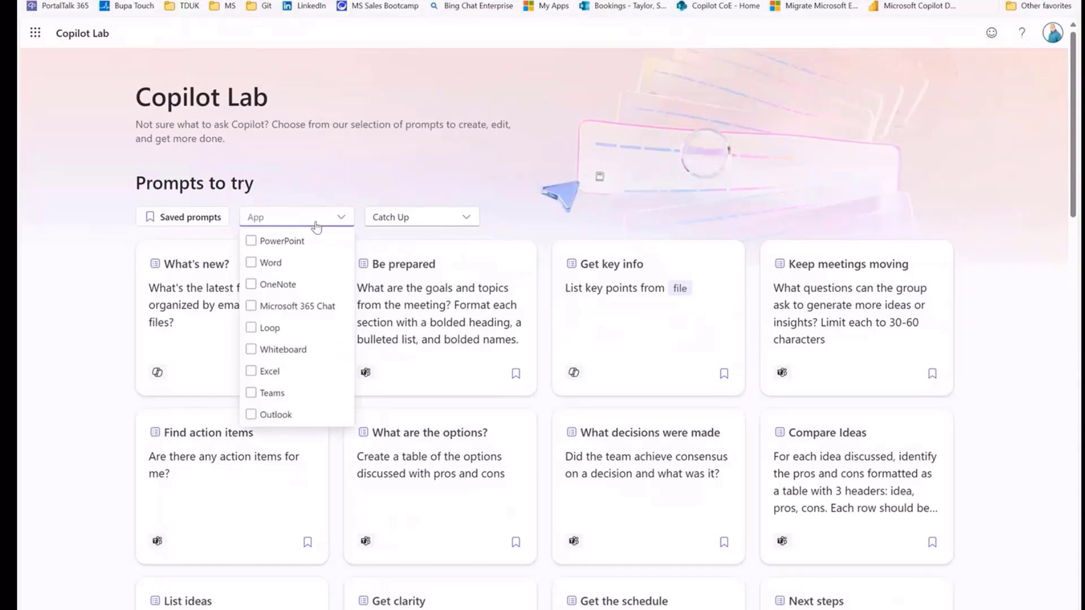
{"action": "left_click", "coordinate": [274, 394]}
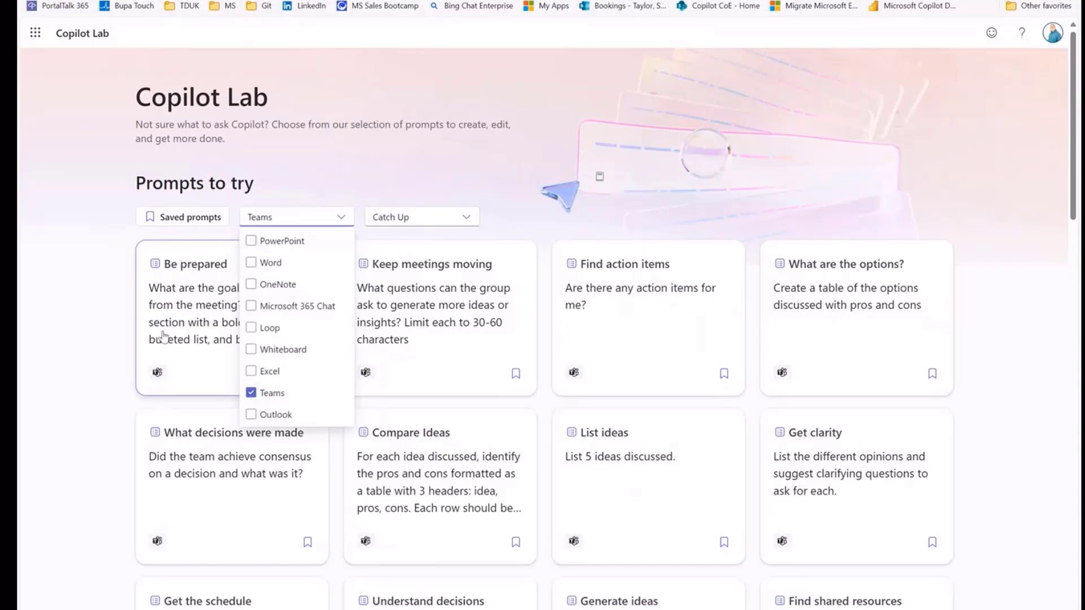
{"action": "left_click", "coordinate": [413, 196]}
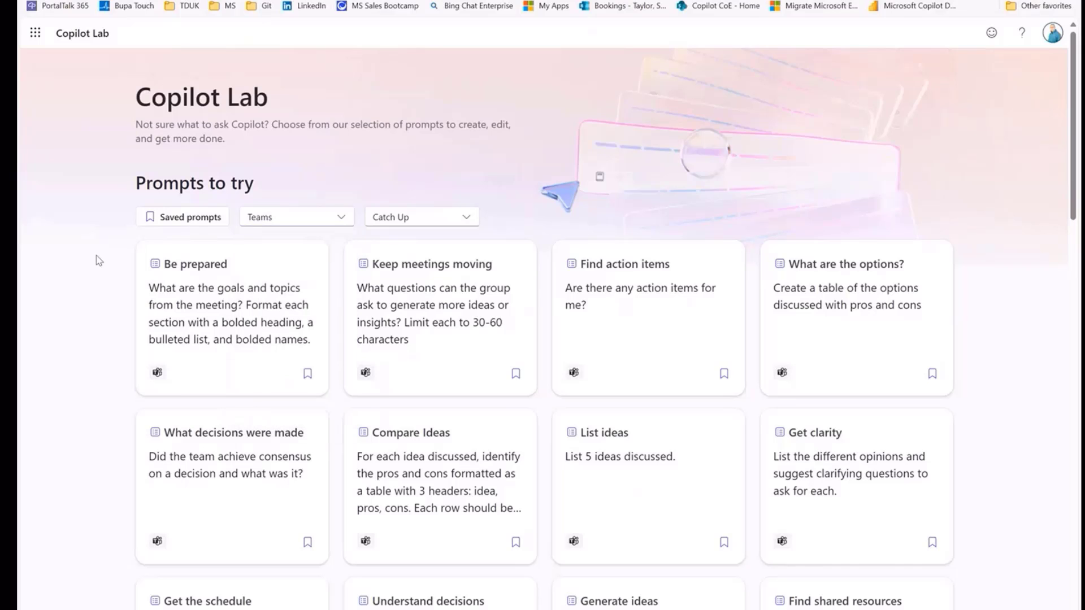
Open the "Summarize what happened" prompt from the filtered results, read its usage guidance and related prompts, and close it
{"action": "scroll", "coordinate": [102, 262], "scroll_direction": "down", "scroll_amount": 7}
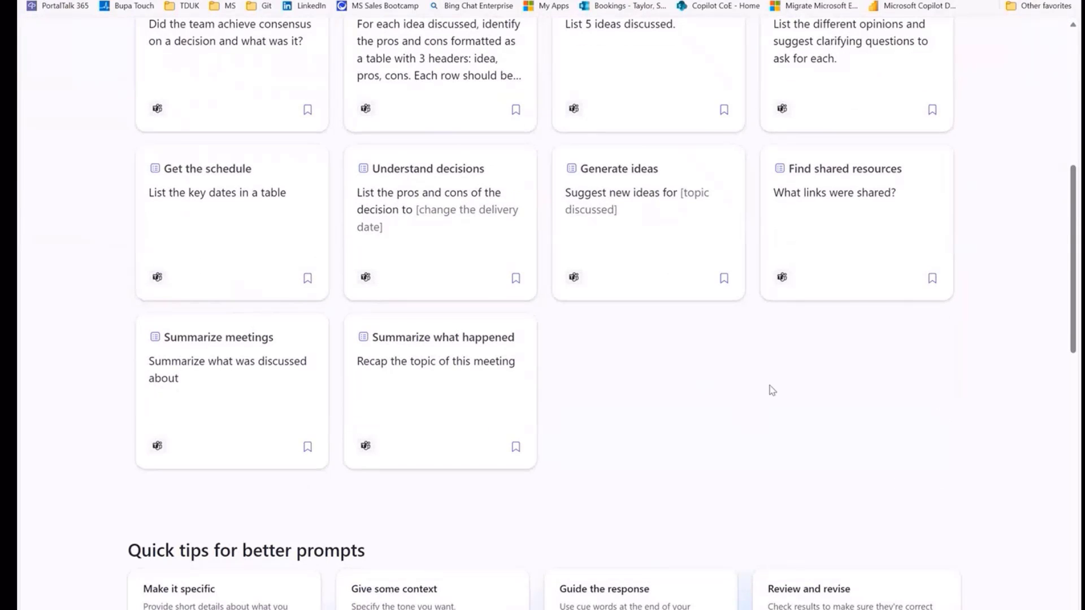
{"action": "left_click", "coordinate": [407, 343]}
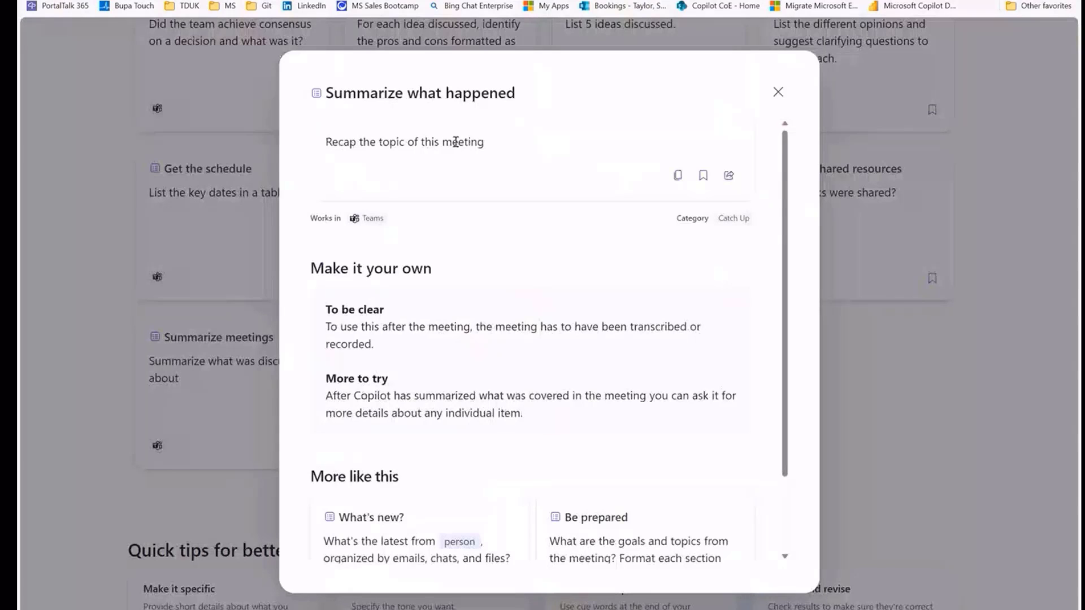
{"action": "scroll", "coordinate": [459, 285], "scroll_direction": "down", "scroll_amount": 2}
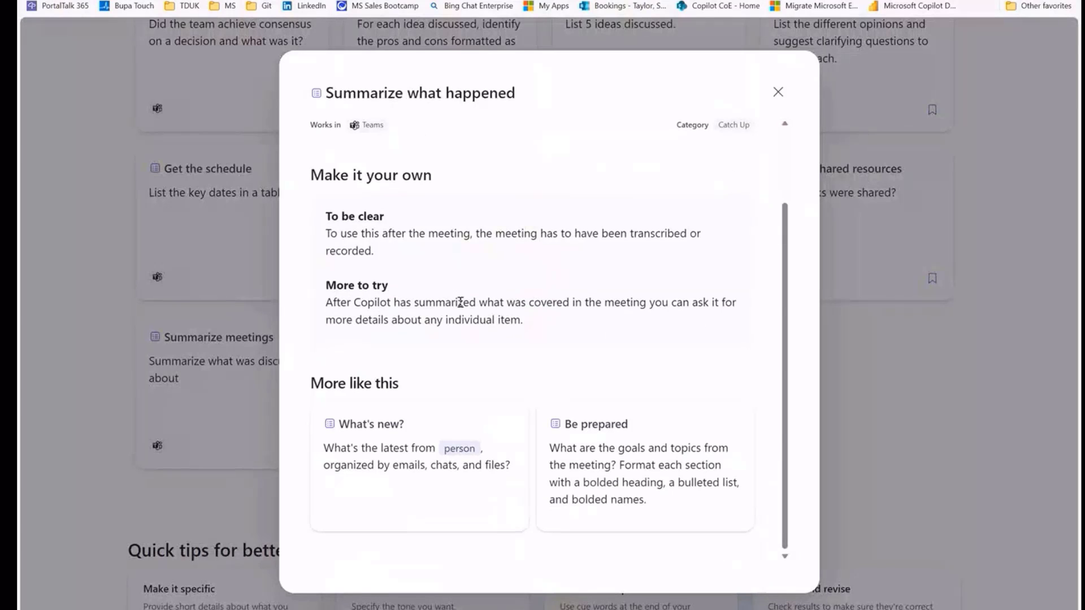
{"action": "scroll", "coordinate": [462, 311], "scroll_direction": "up", "scroll_amount": 2}
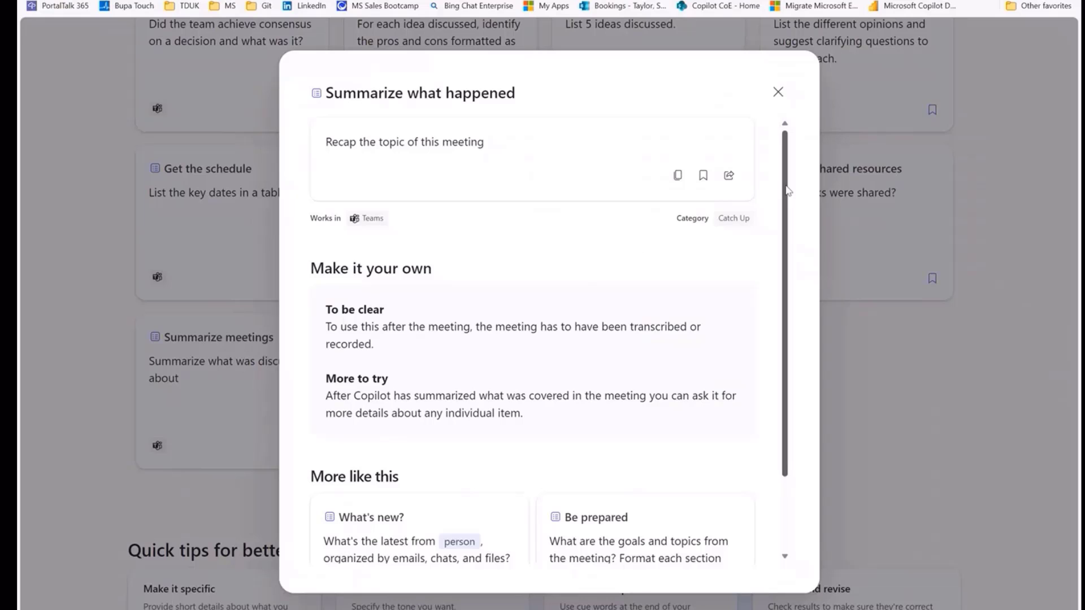
{"action": "left_click", "coordinate": [779, 92]}
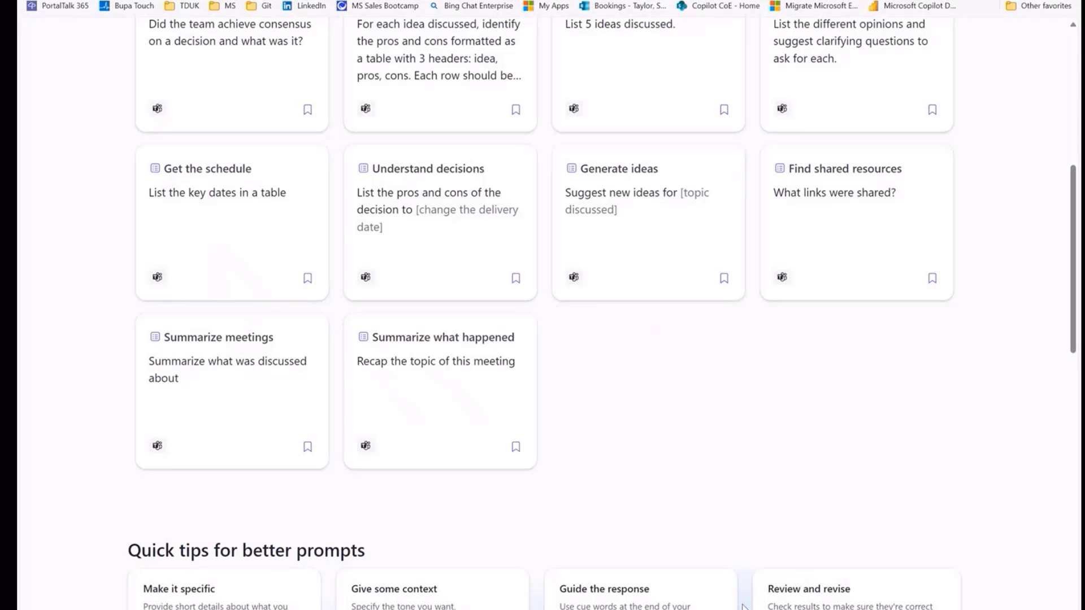
Check the Supplemental notes in the Word script and view the Bing Copilot page with its Work and Web modes in the browser
{"action": "left_click", "coordinate": [744, 609]}
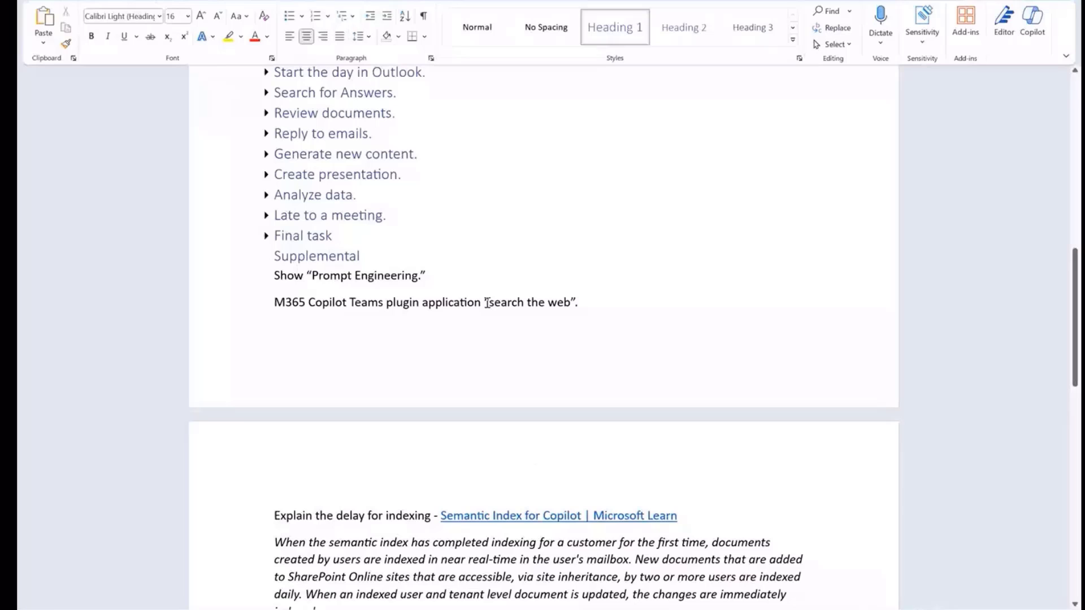
{"action": "left_click", "coordinate": [571, 609]}
{"action": "scroll", "coordinate": [446, 249], "scroll_direction": "up", "scroll_amount": 3}
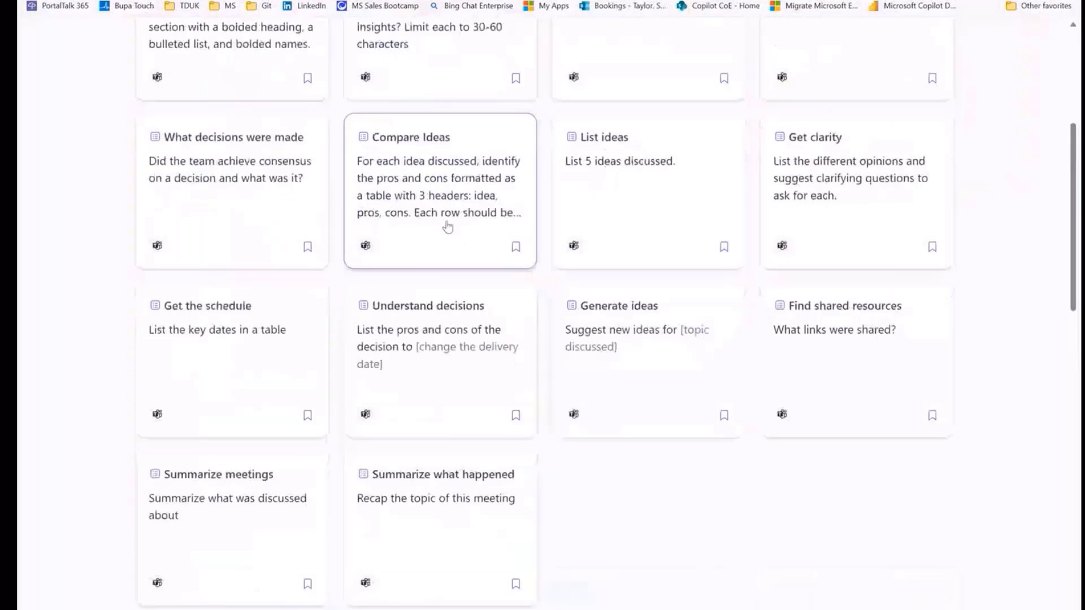
{"action": "scroll", "coordinate": [447, 227], "scroll_direction": "up", "scroll_amount": 1}
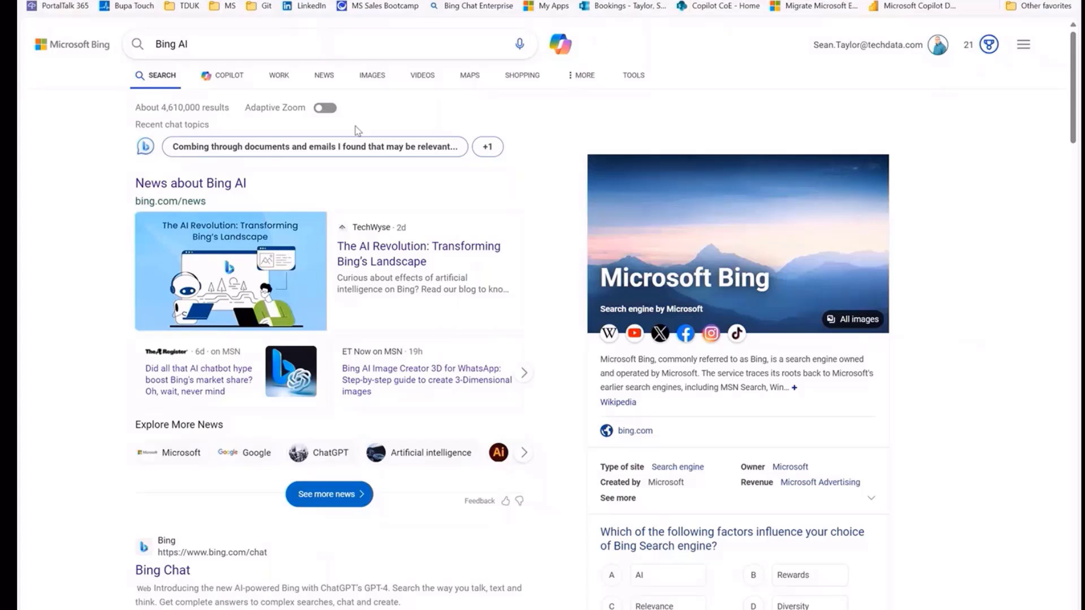
{"action": "scroll", "coordinate": [355, 169], "scroll_direction": "down", "scroll_amount": 1}
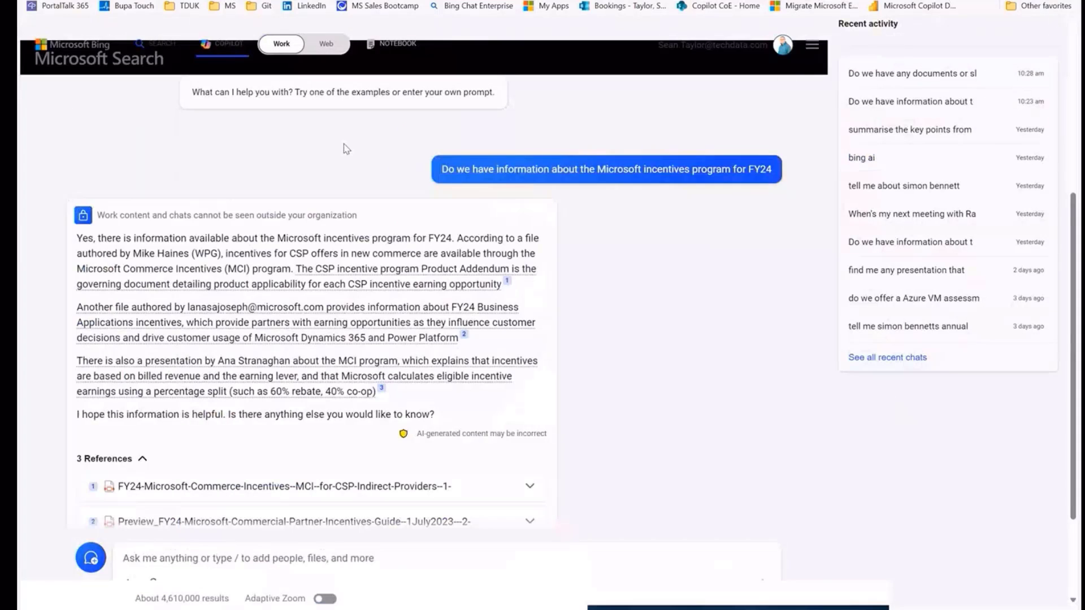
{"action": "scroll", "coordinate": [342, 151], "scroll_direction": "up", "scroll_amount": 5}
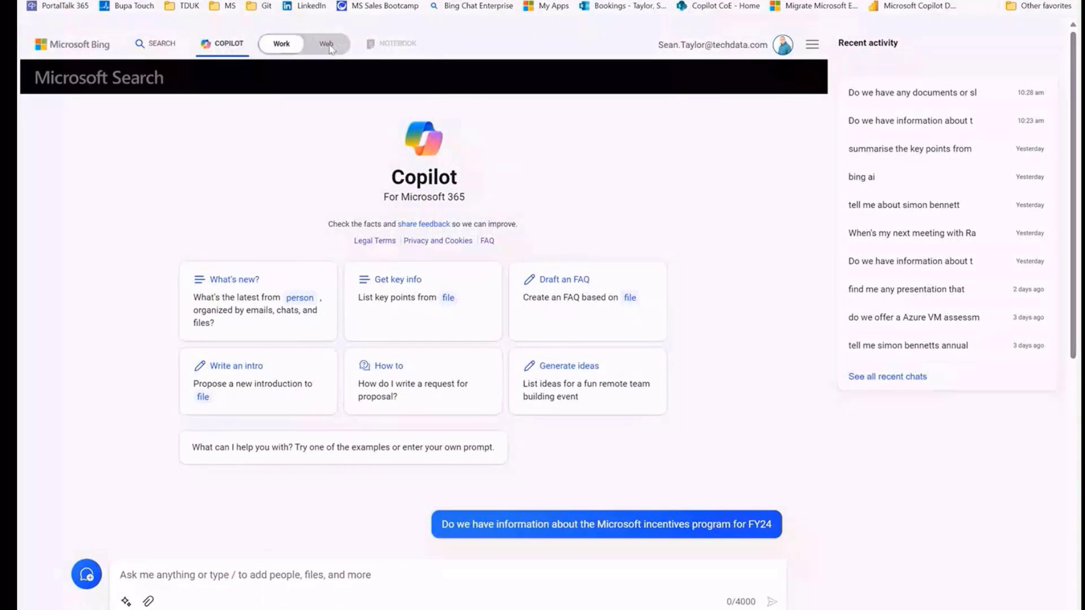
Switch to the Copilot window in Teams and close the Copilot Lab prompt gallery
{"action": "mouse_move", "coordinate": [607, 609]}
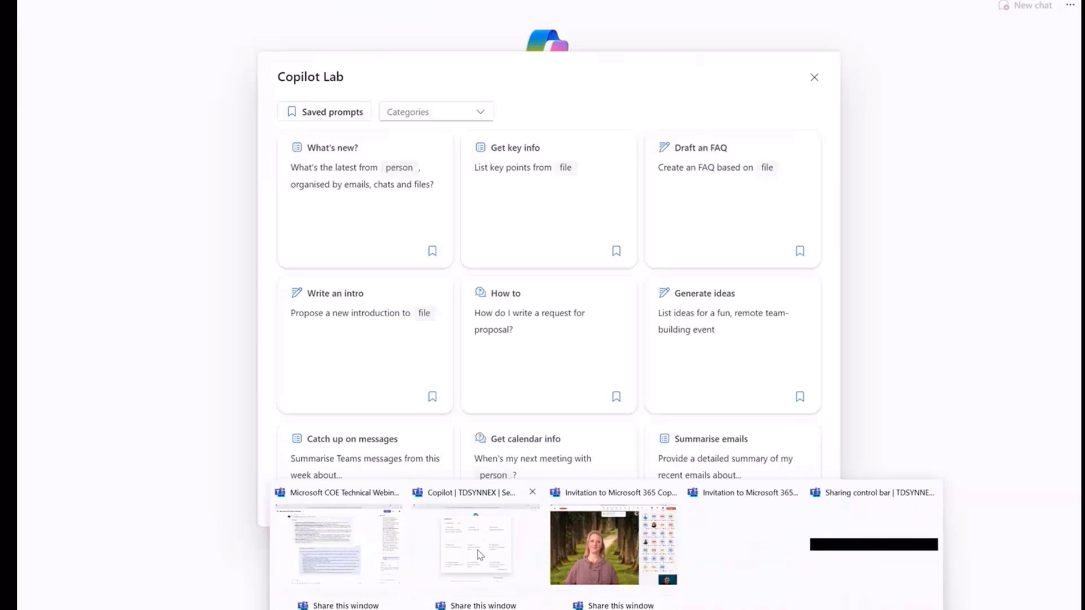
{"action": "left_click", "coordinate": [479, 556]}
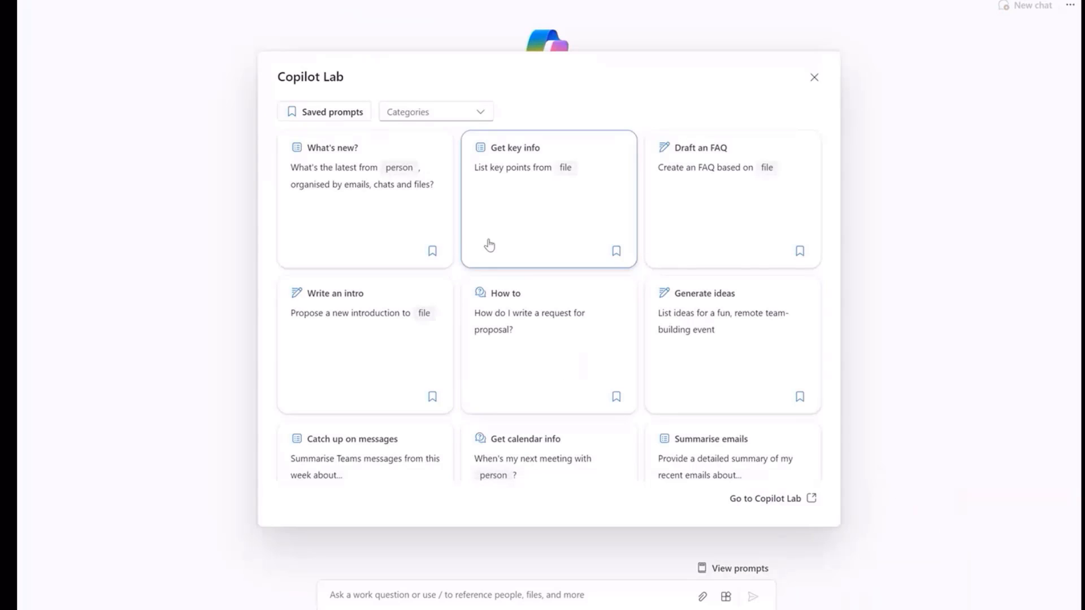
{"action": "left_click", "coordinate": [814, 78]}
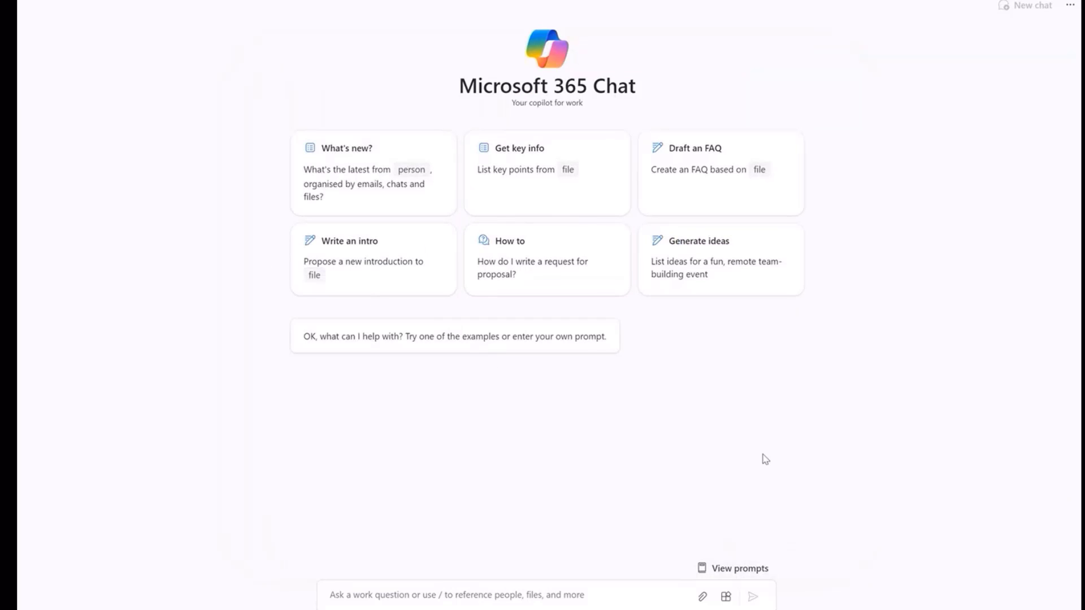
Turn on the Web content plug-in for Microsoft 365 Chat and recheck the plug-in setting
{"action": "left_click", "coordinate": [727, 599]}
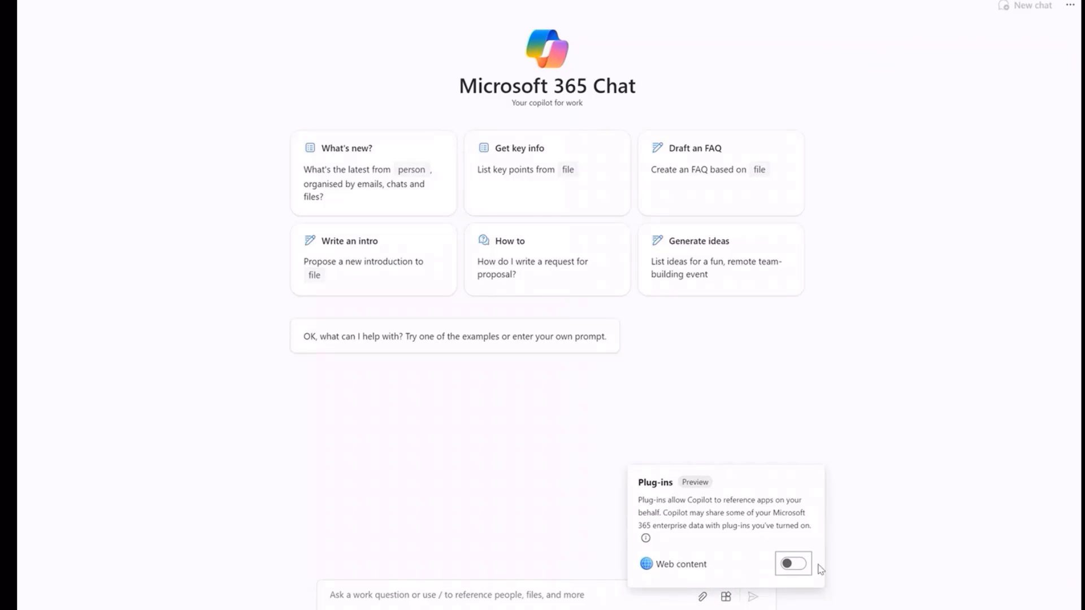
{"action": "left_click", "coordinate": [798, 565]}
{"action": "left_click", "coordinate": [946, 504]}
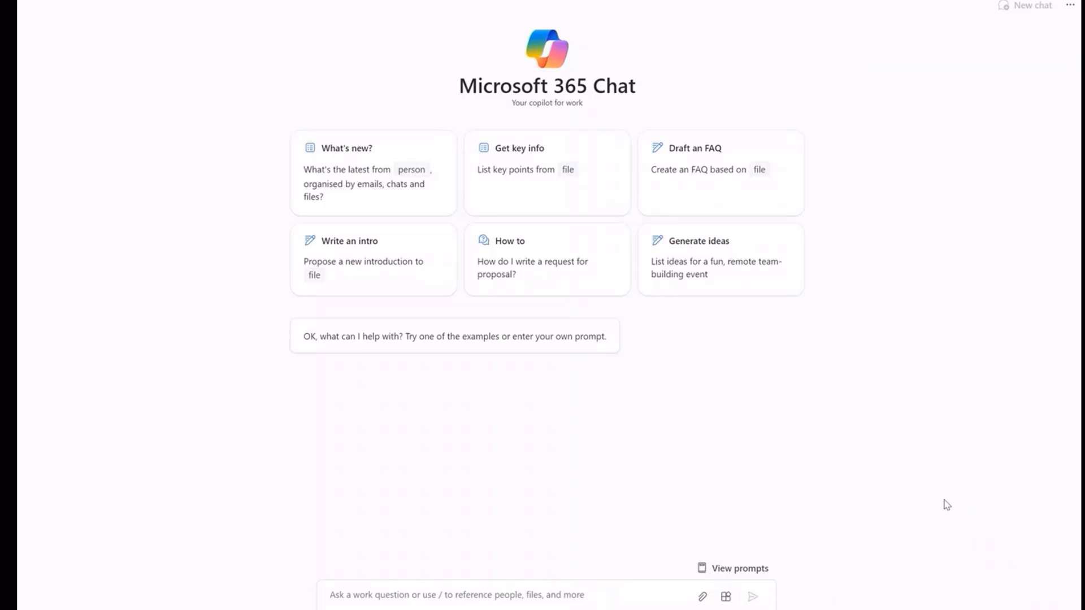
{"action": "left_click", "coordinate": [726, 597]}
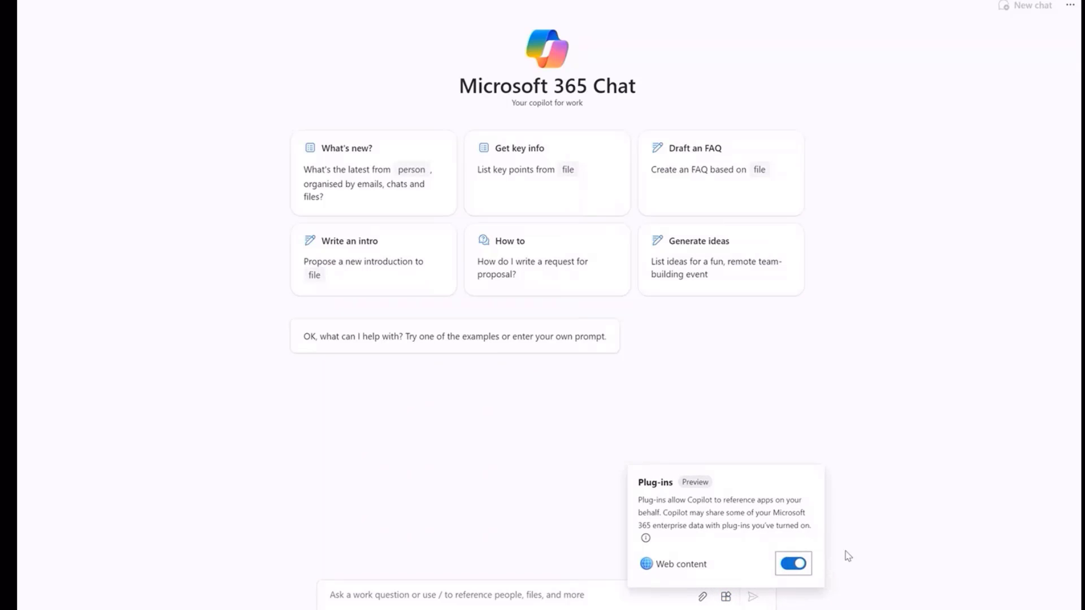
{"action": "left_click", "coordinate": [441, 458]}
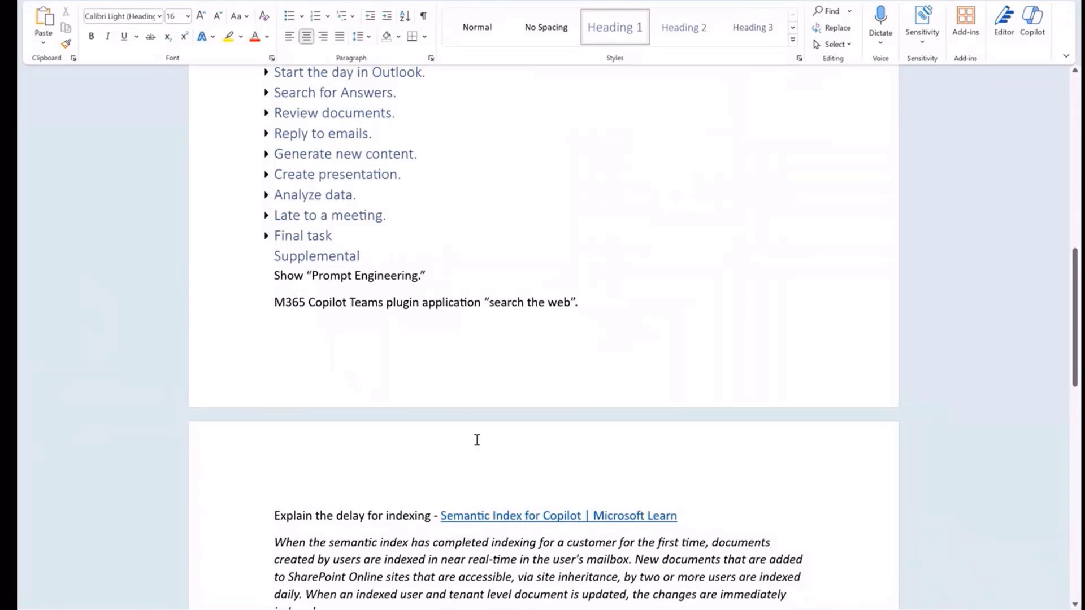
Open the "Semantic Index for Copilot | Microsoft Learn" link from the indexing delay note in the Word script
{"action": "scroll", "coordinate": [477, 439], "scroll_direction": "down", "scroll_amount": 1}
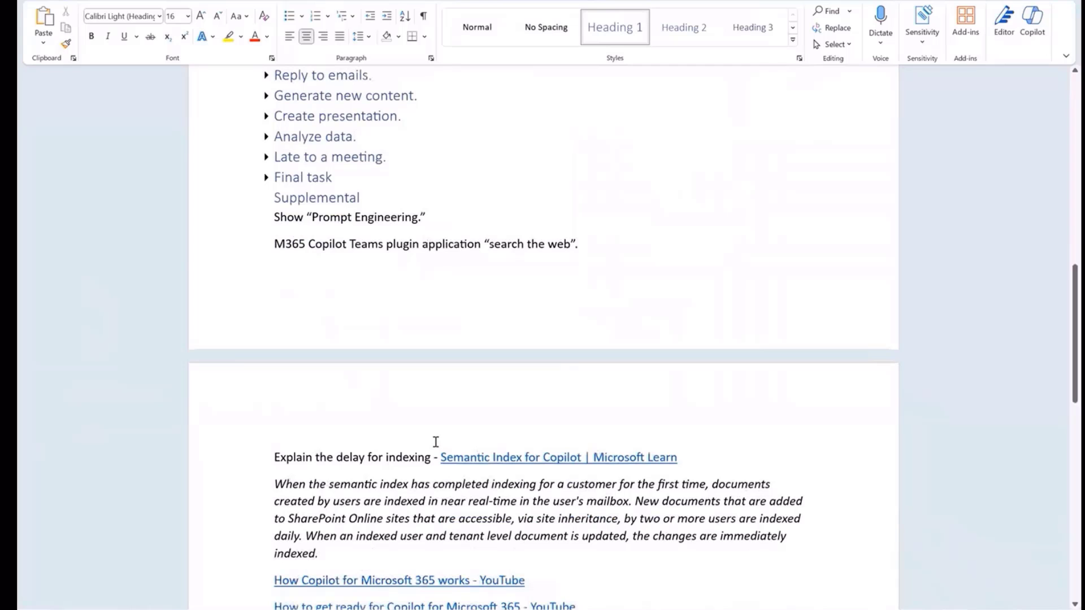
{"action": "scroll", "coordinate": [436, 442], "scroll_direction": "down", "scroll_amount": 2}
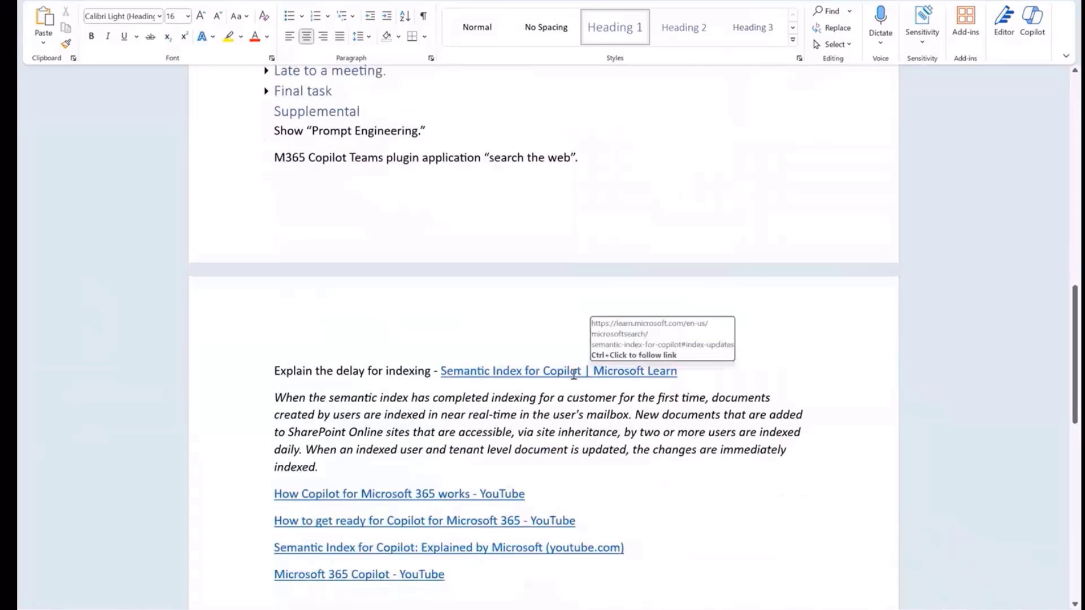
{"action": "left_click", "coordinate": [571, 375]}
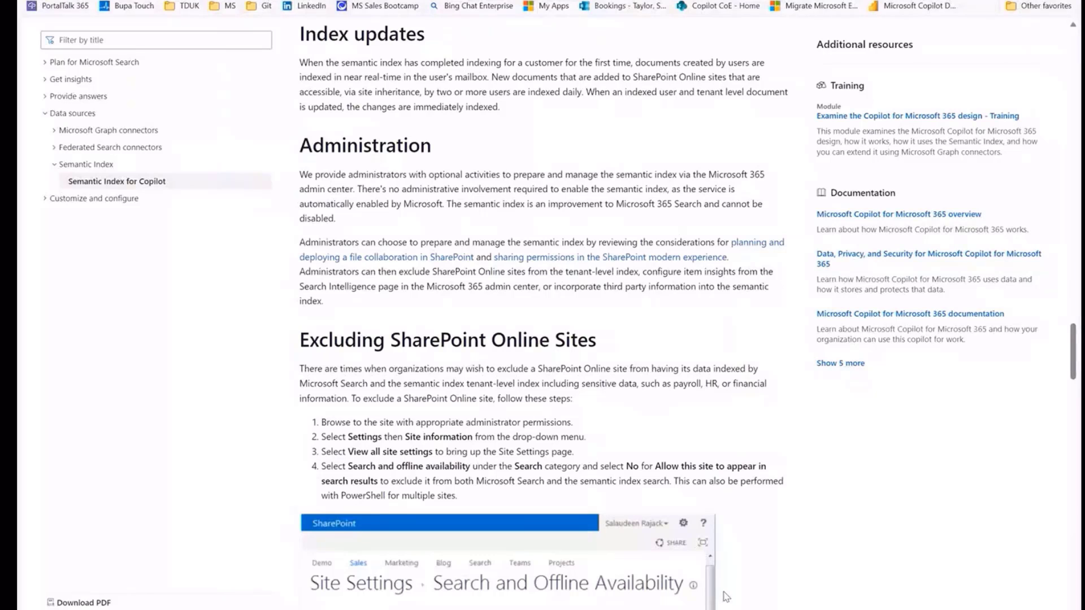
Return to the Word script to view the Copilot YouTube links, and switch to the Supplemental slide in PowerPoint
{"action": "left_click", "coordinate": [659, 609]}
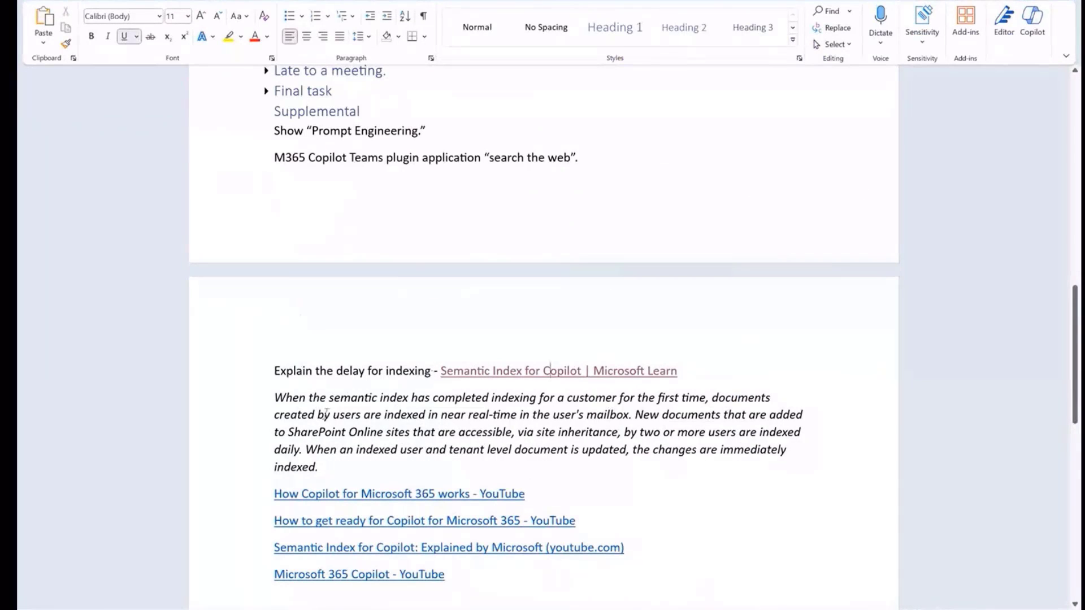
{"action": "scroll", "coordinate": [392, 425], "scroll_direction": "down", "scroll_amount": 3}
{"action": "scroll", "coordinate": [393, 425], "scroll_direction": "down", "scroll_amount": 1}
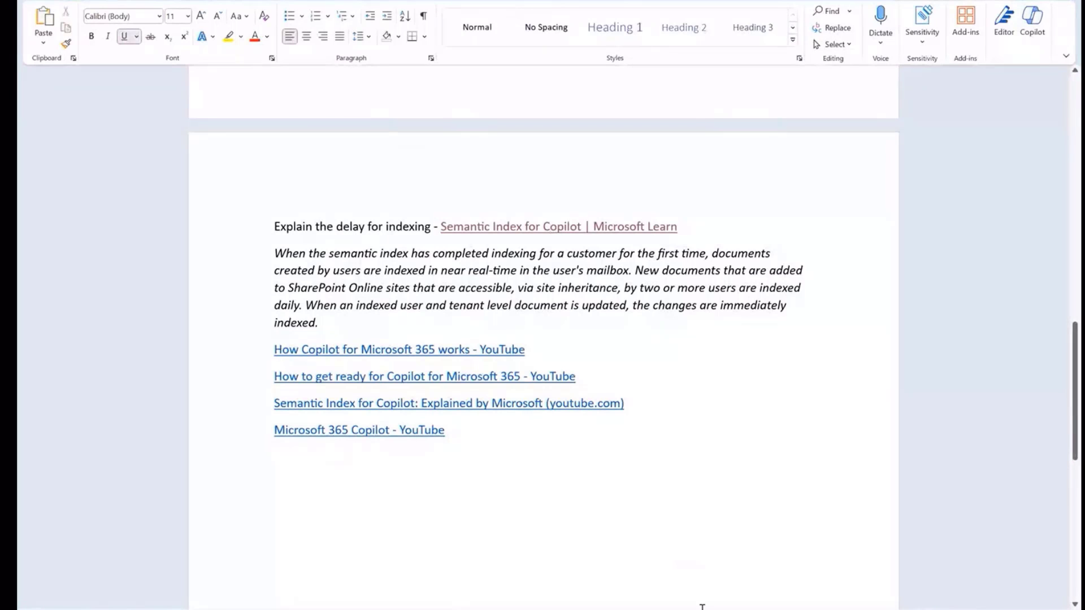
{"action": "scroll", "coordinate": [623, 447], "scroll_direction": "down", "scroll_amount": 3}
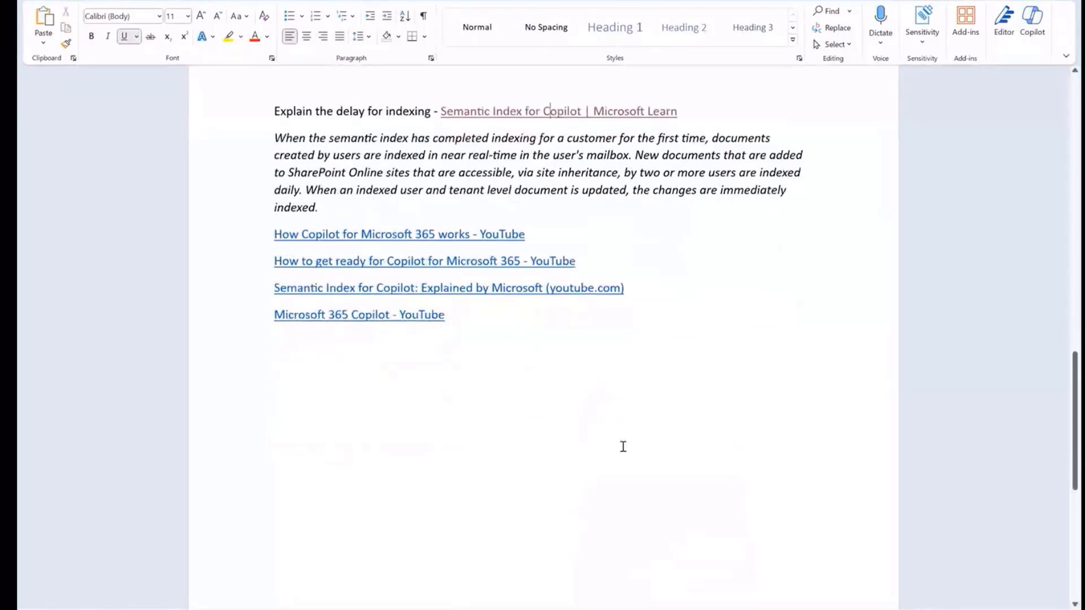
{"action": "scroll", "coordinate": [623, 446], "scroll_direction": "up", "scroll_amount": 5}
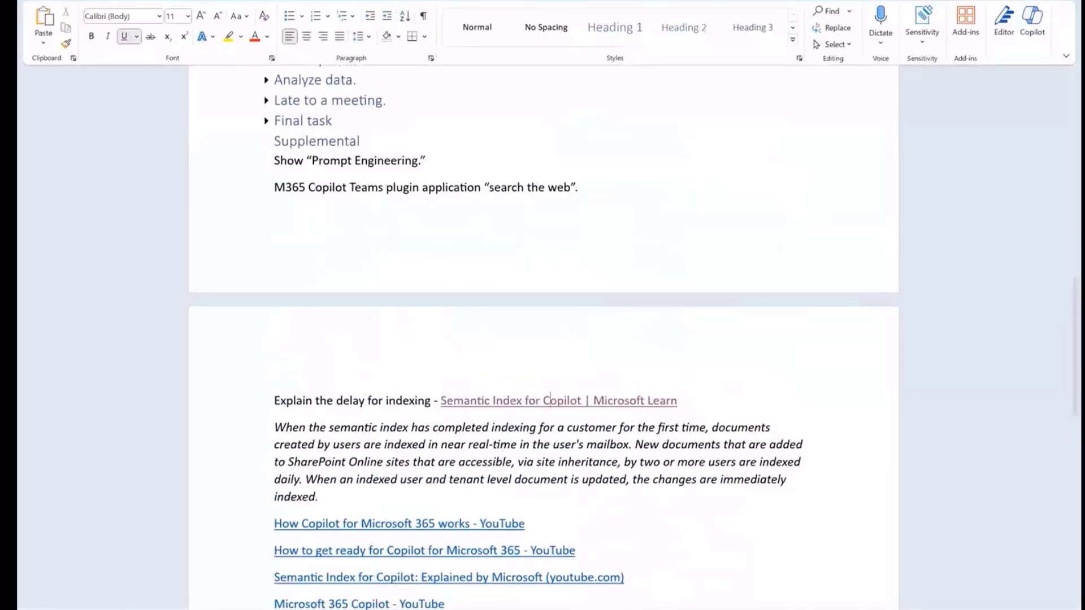
{"action": "key", "text": "alt+Tab"}
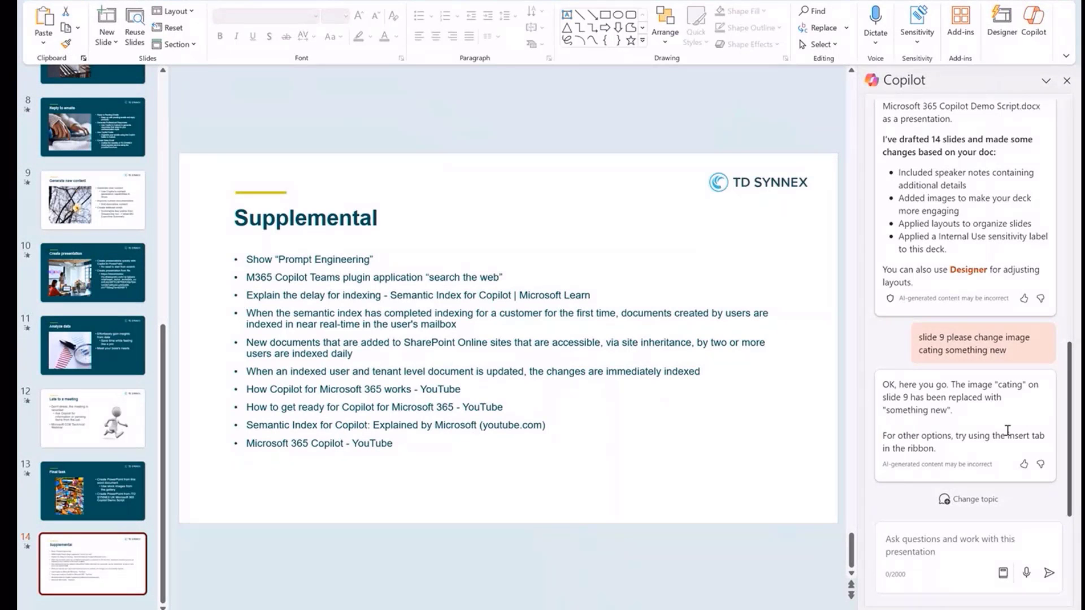